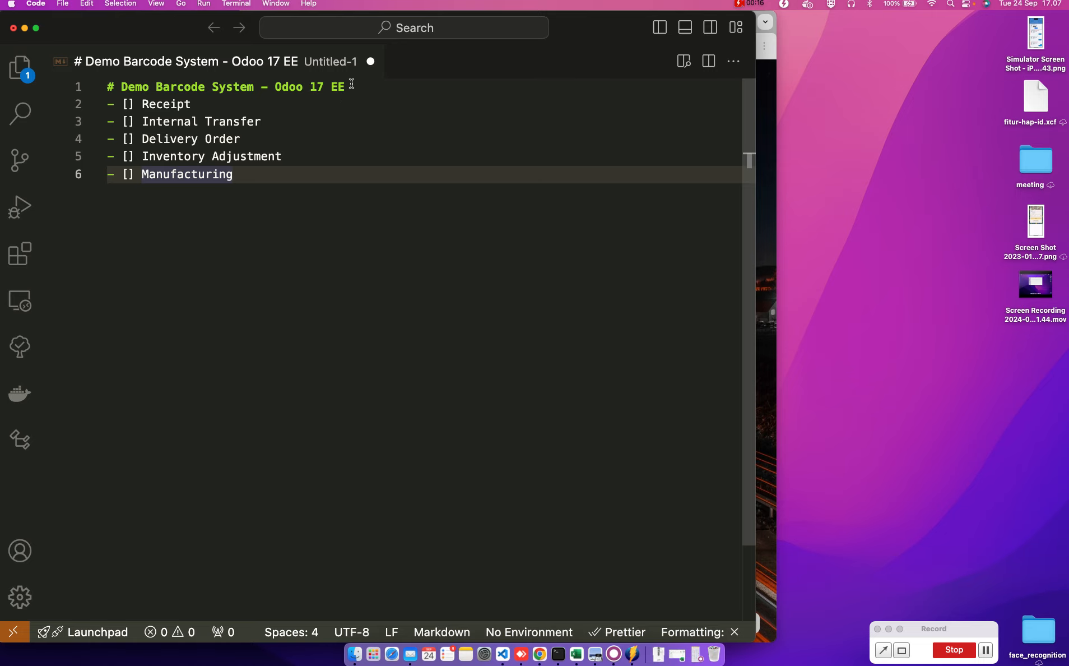
Switch to Chrome, open odoo.com, look over the apps on its home page, and close that page.
left_click(772, 104)
left_click(391, 47)
type("odoo")
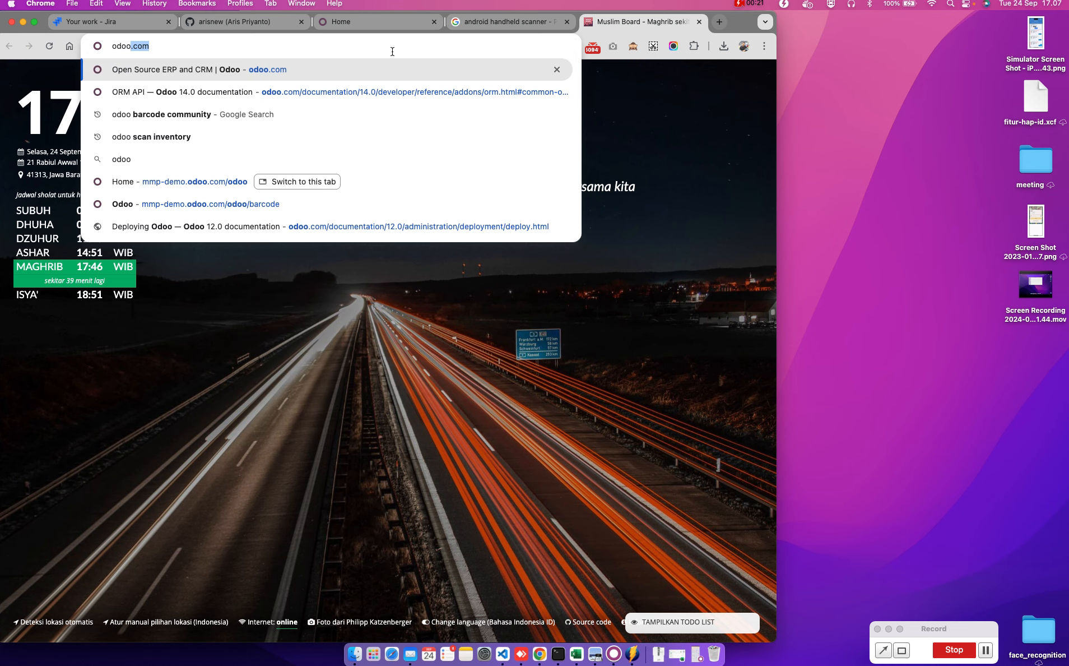
key("Return")
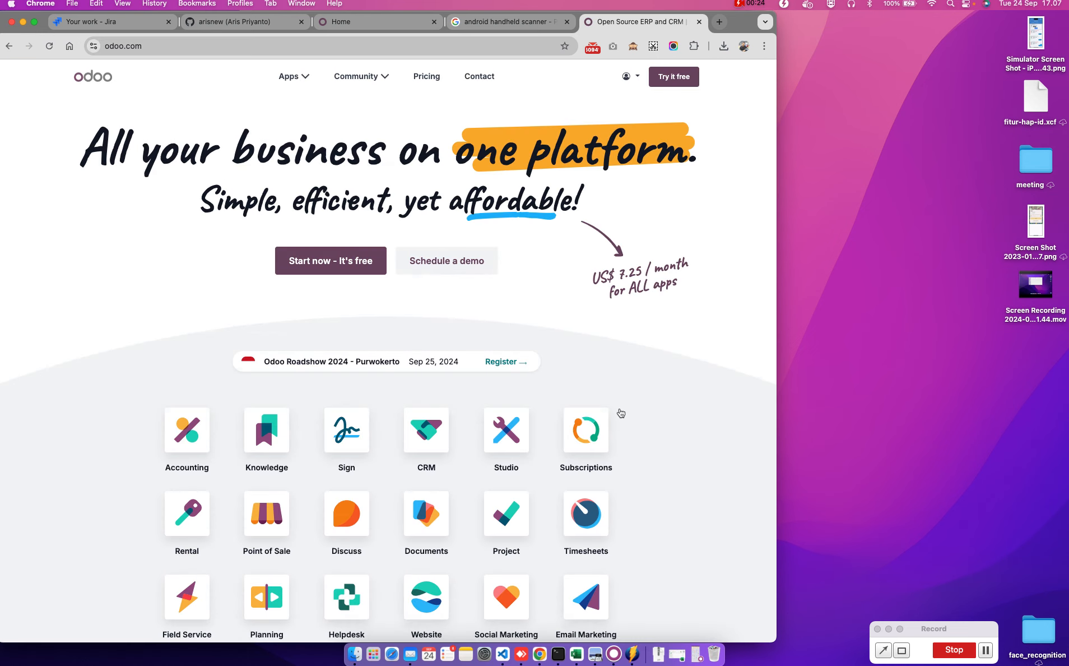
scroll(621, 413, "down", 5)
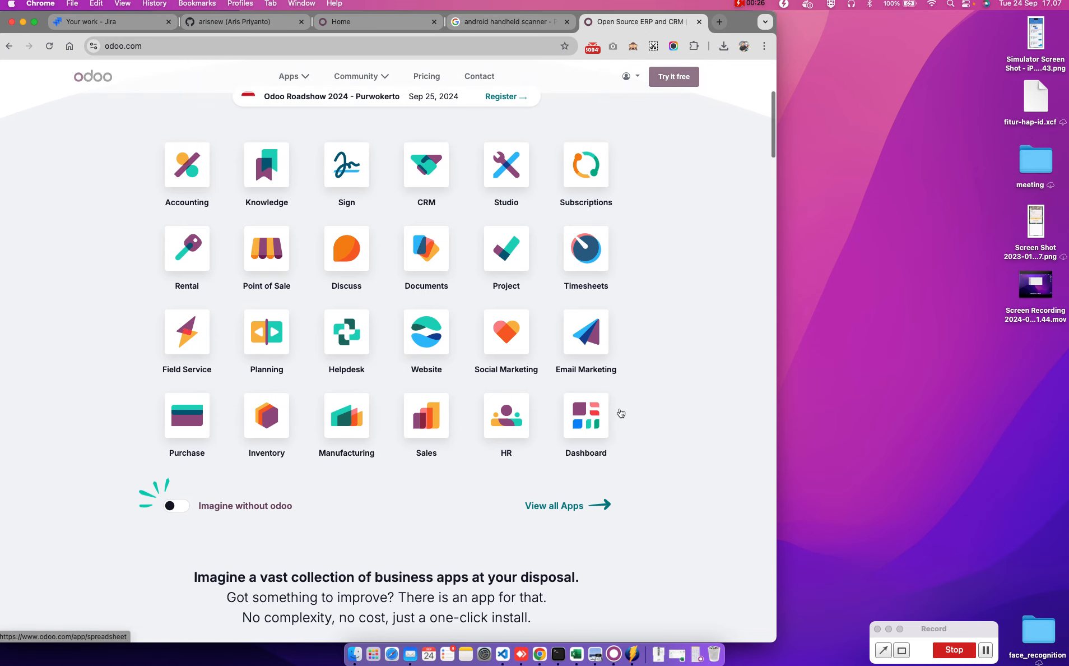
scroll(584, 292, "up", 5)
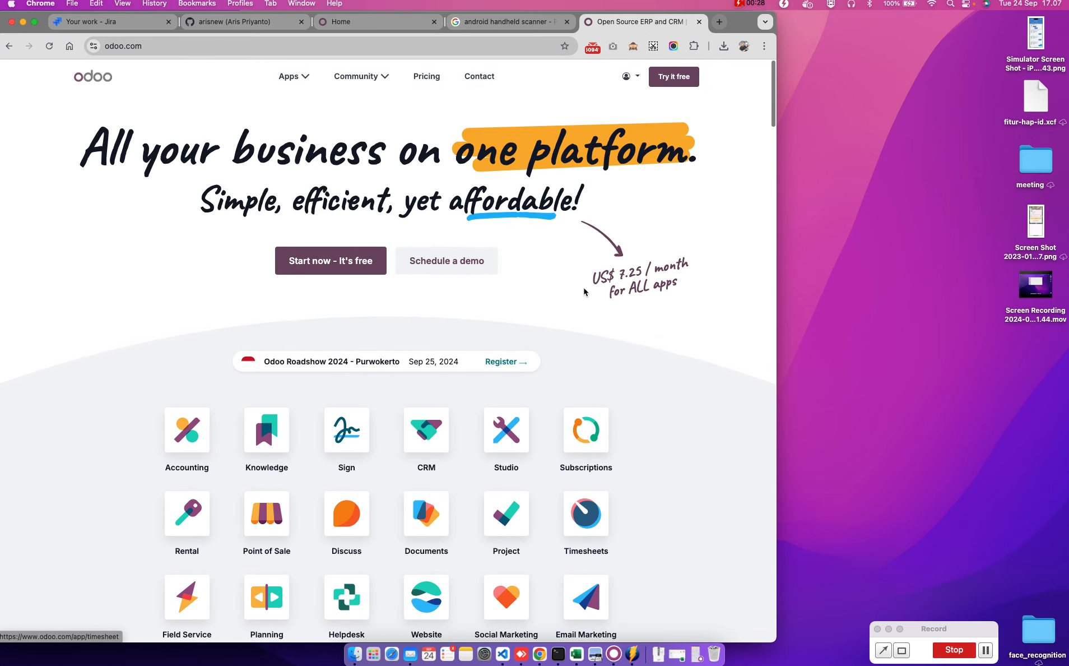
left_click(699, 22)
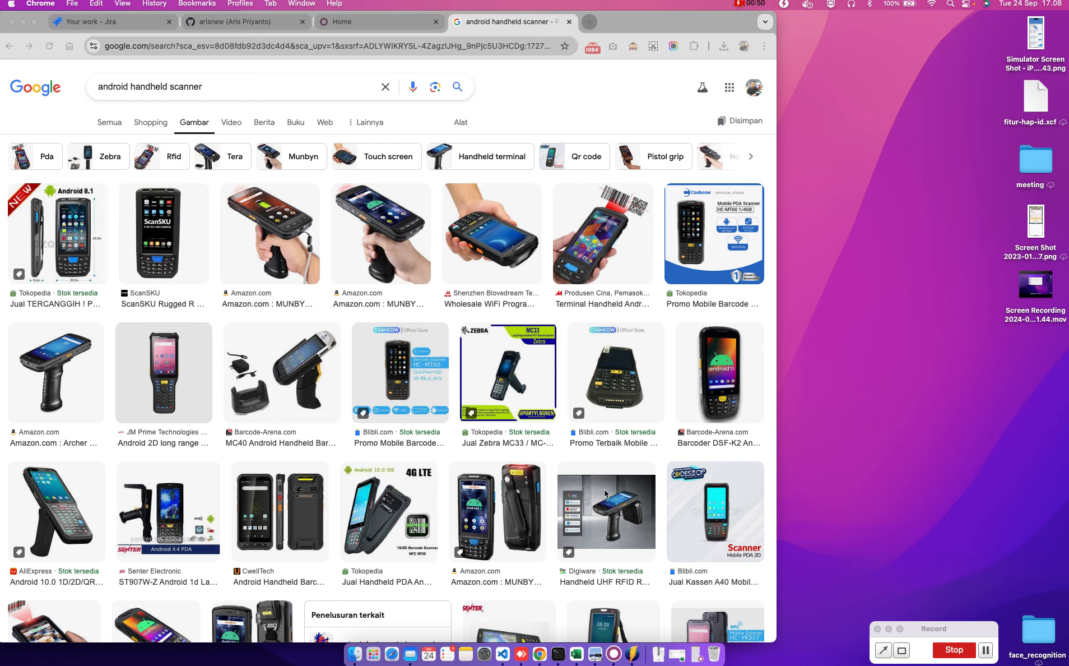
Restore the minimized Odoo app window beside the browser and show the mmp-demo.odoo.com home page in Chrome.
left_click(701, 655)
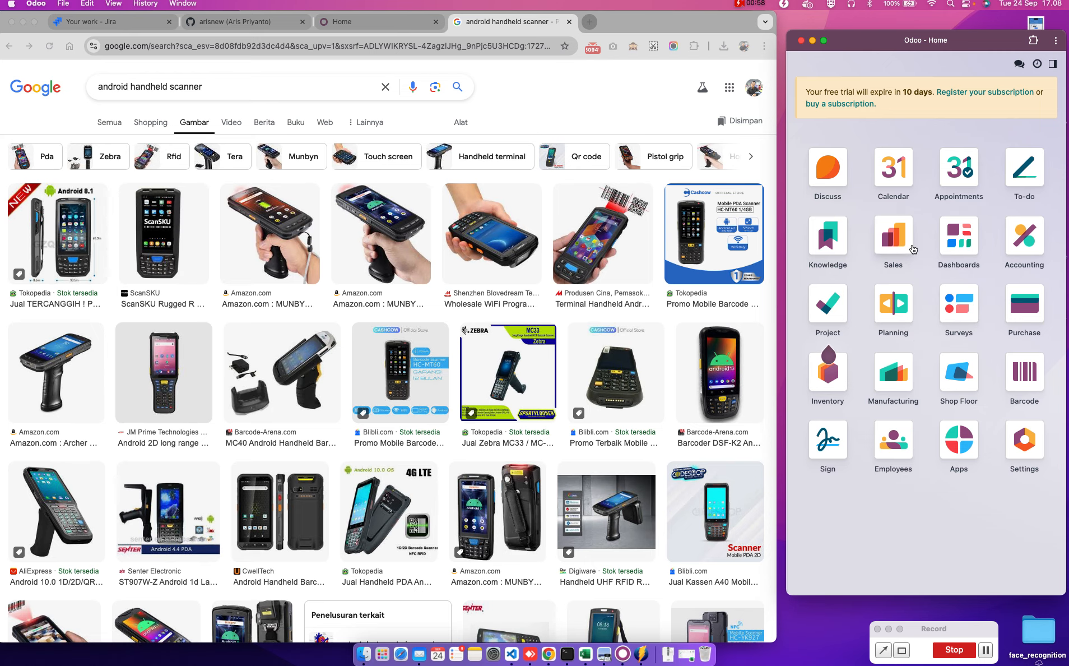
left_click(386, 23)
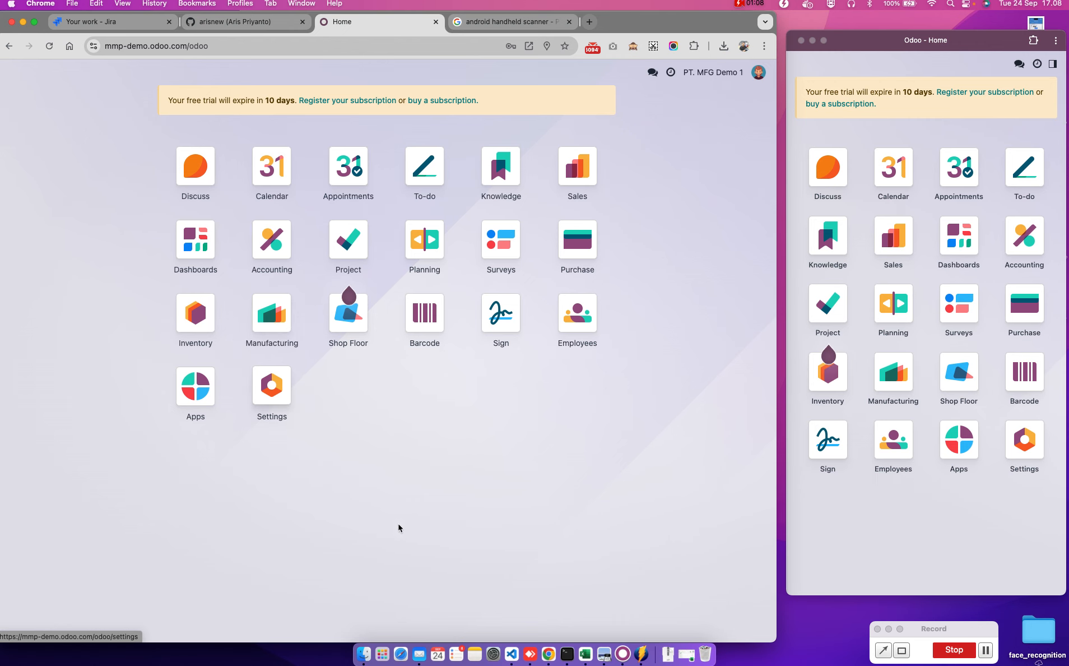
In VS Code, append "(PO)" to the Receipt item and "(SO)" to the Delivery Order item of the demo checklist.
left_click(512, 654)
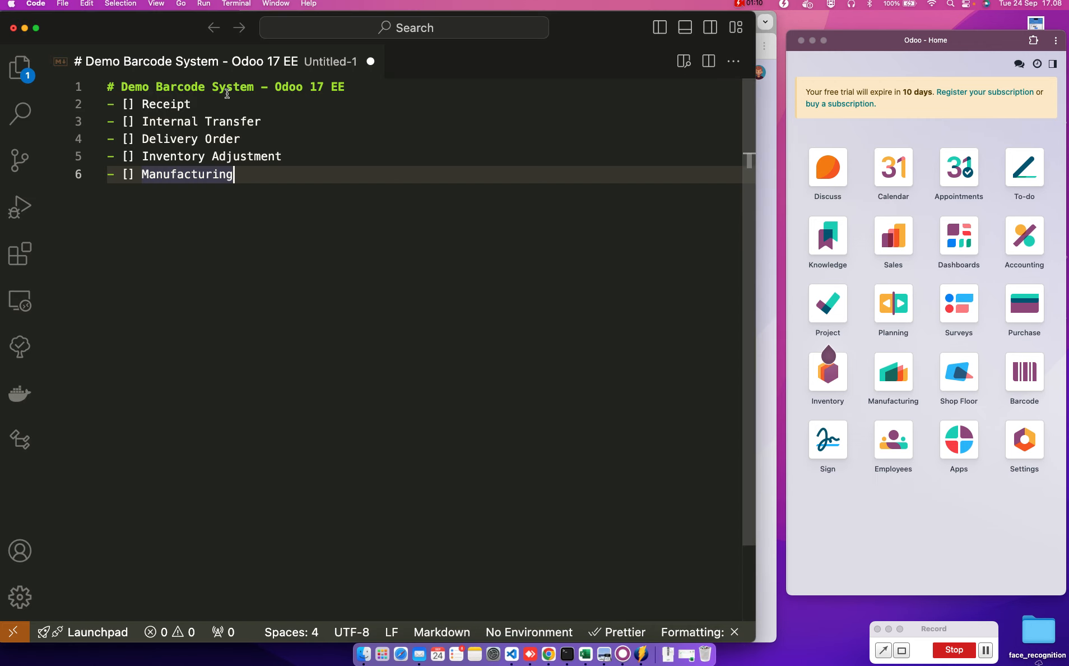
left_click(207, 103)
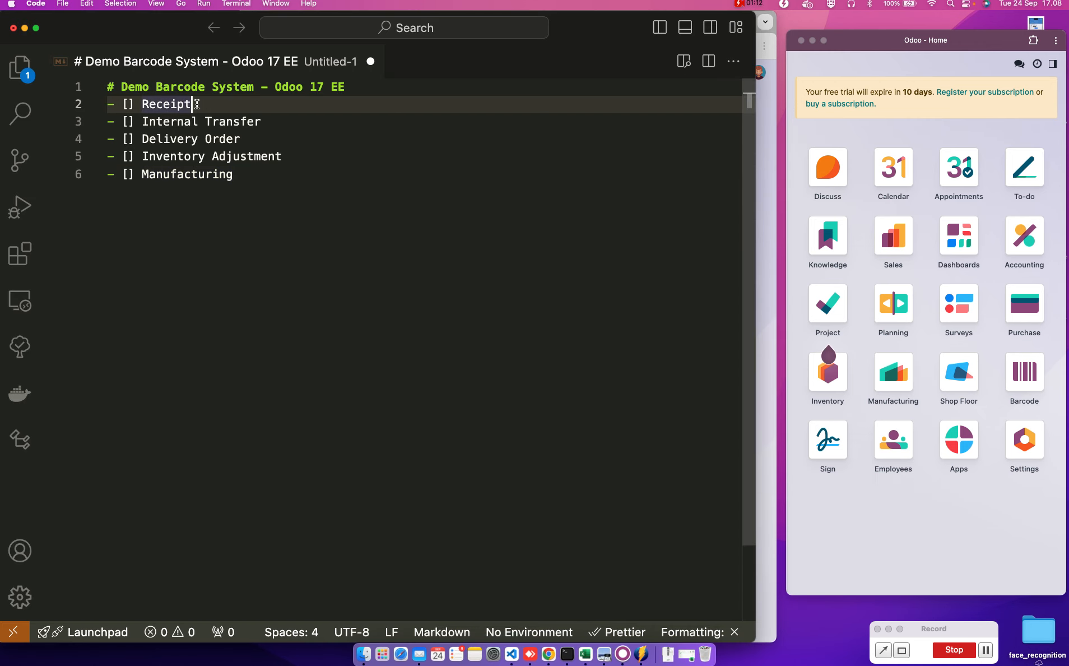
type("(PO")
left_click(286, 127)
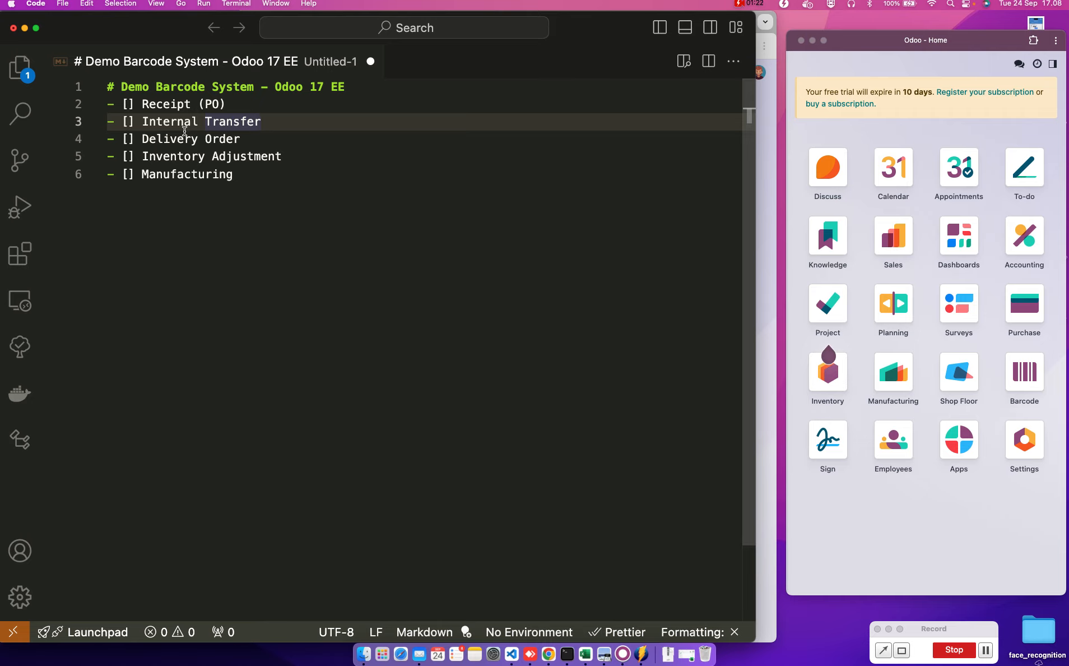
left_click(254, 138)
type("(SO")
left_click(300, 160)
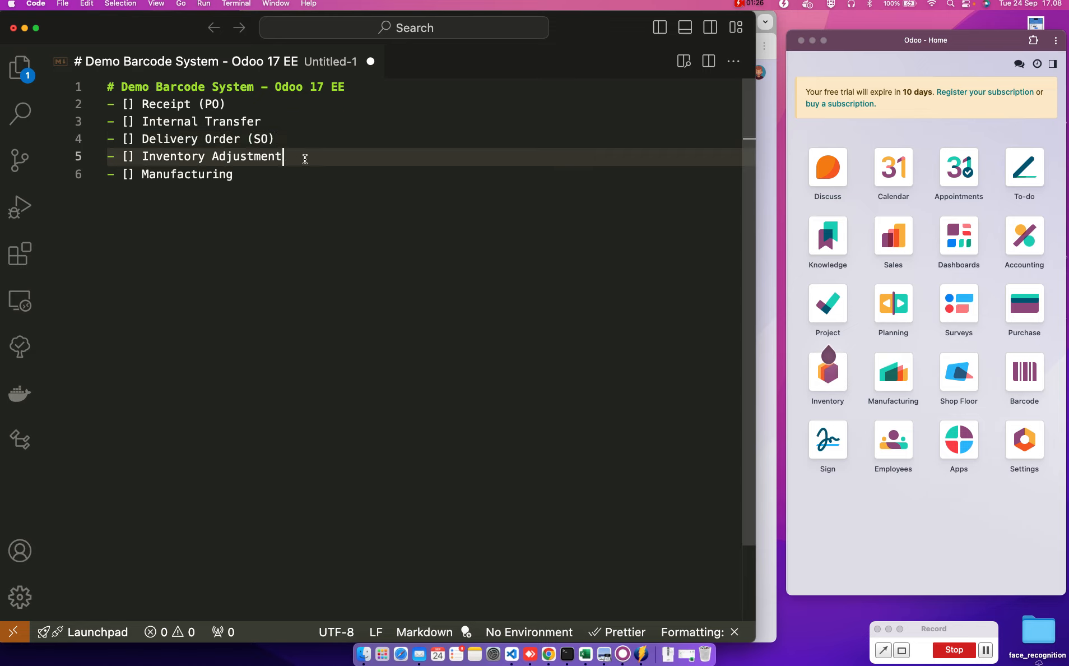
left_click(257, 176)
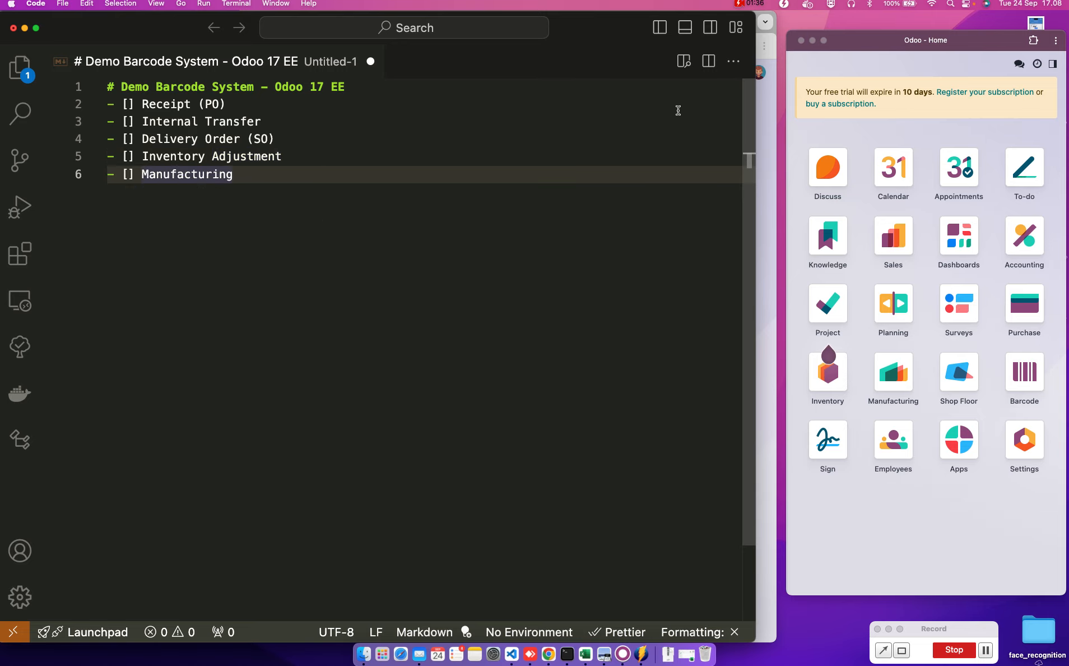
Back in Chrome, open the Inventory products, show them as a list and group them by Product Category.
left_click(762, 128)
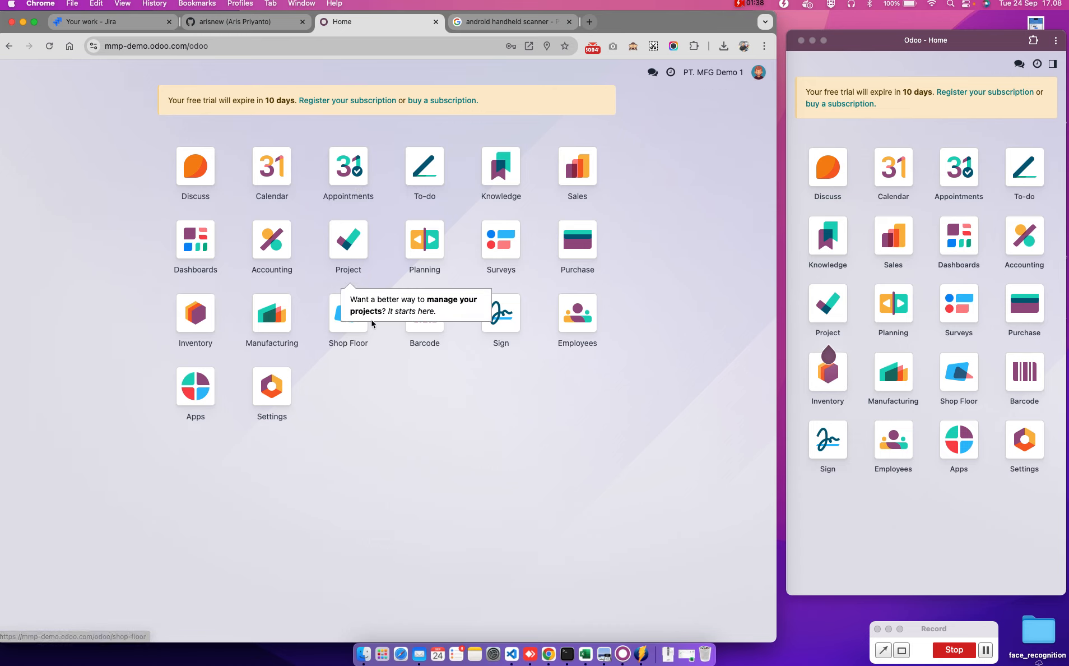
left_click(195, 313)
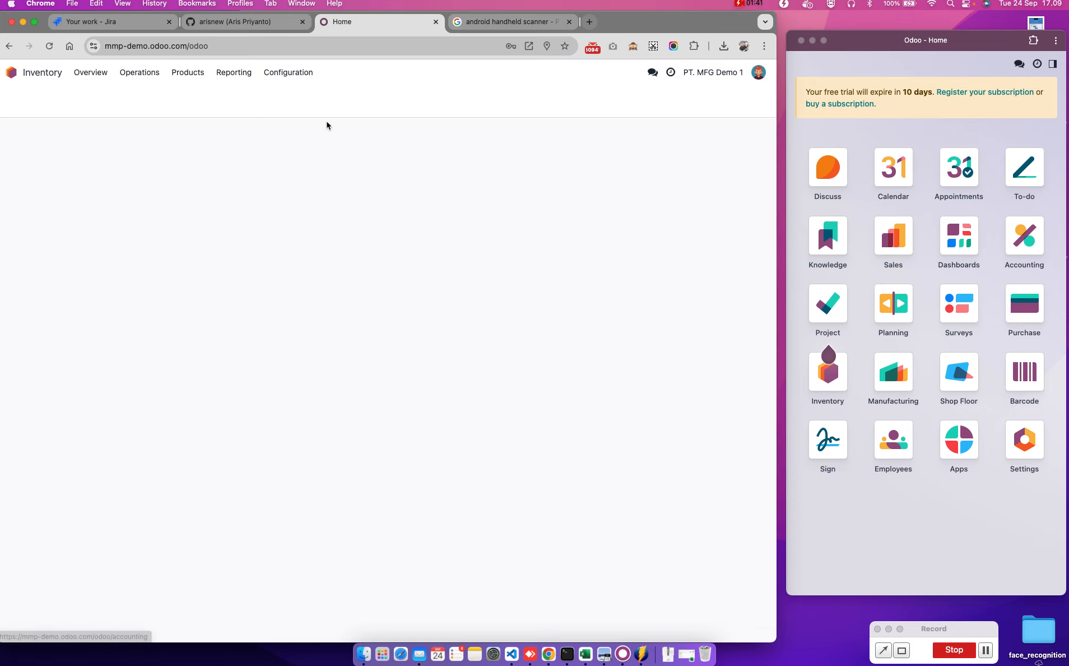
left_click(191, 74)
left_click(211, 96)
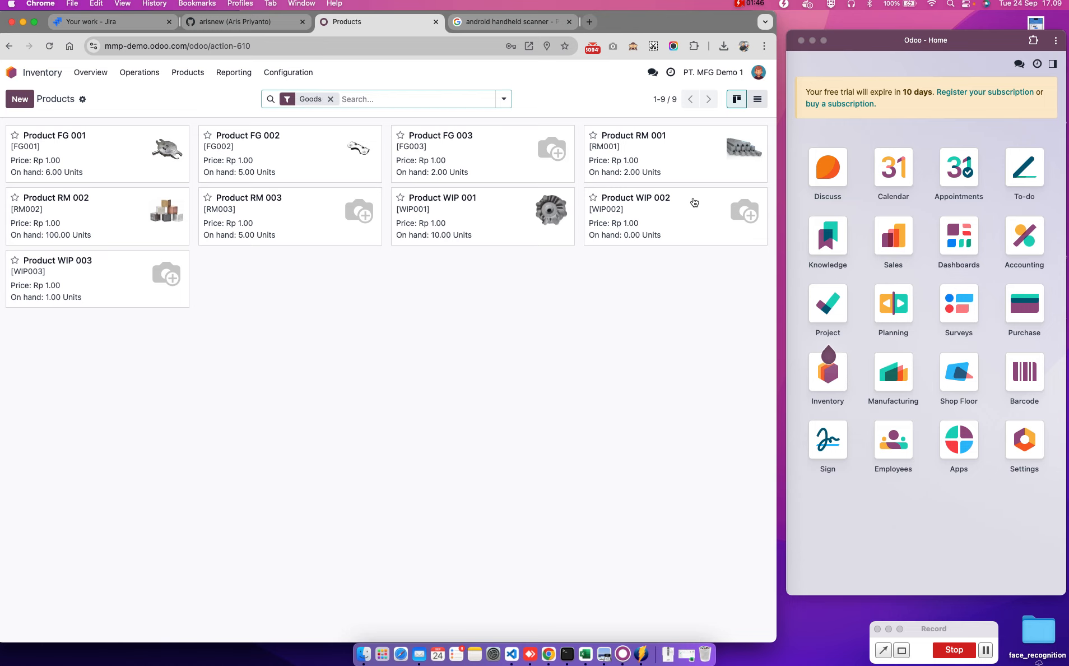
left_click(758, 99)
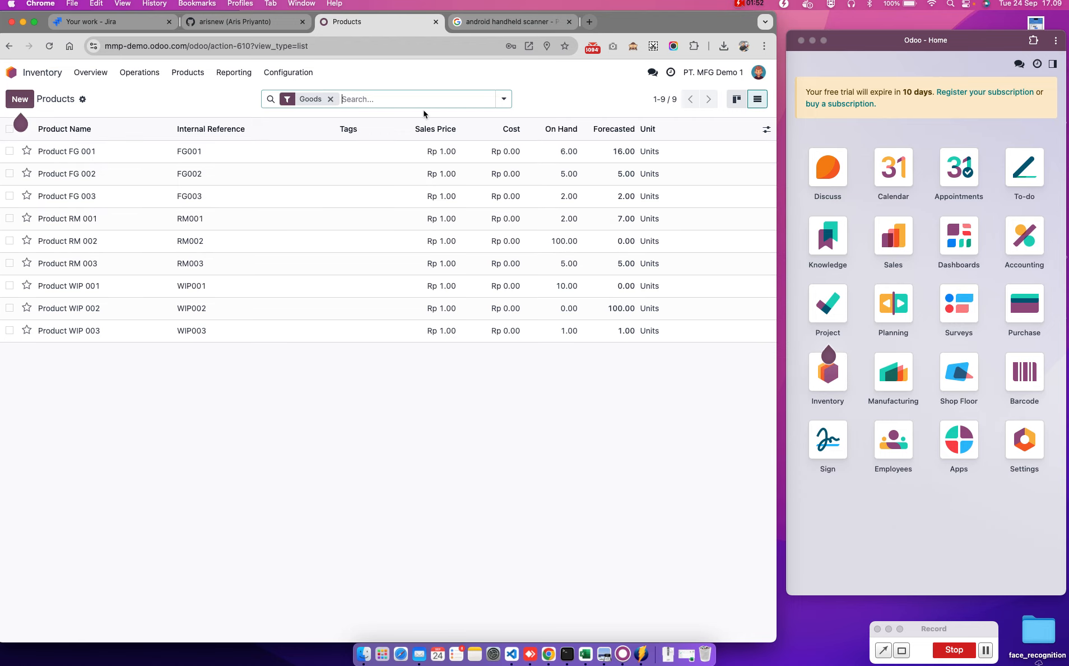
left_click(506, 104)
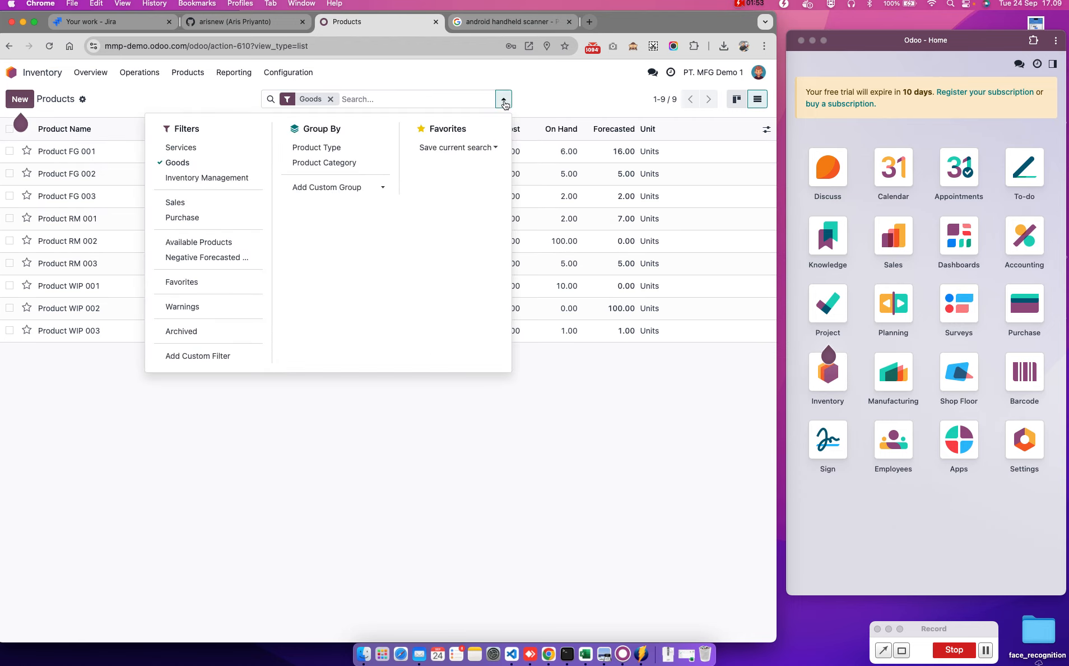
left_click(347, 163)
left_click(605, 353)
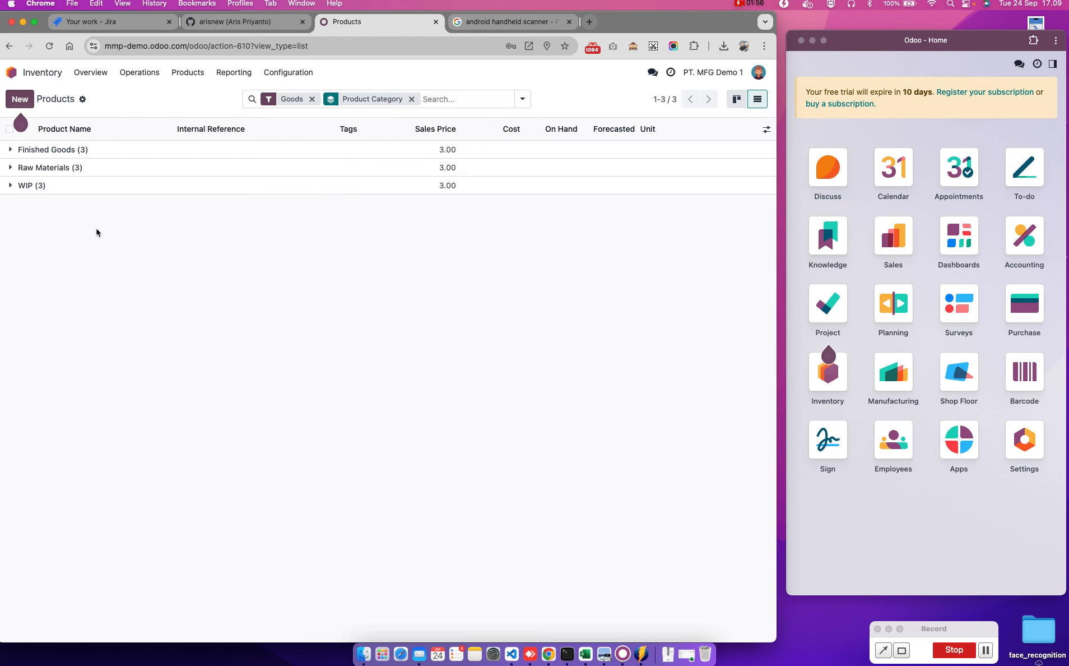
Expand the Raw Materials, WIP and Finished Goods groups to view their products.
left_click(91, 167)
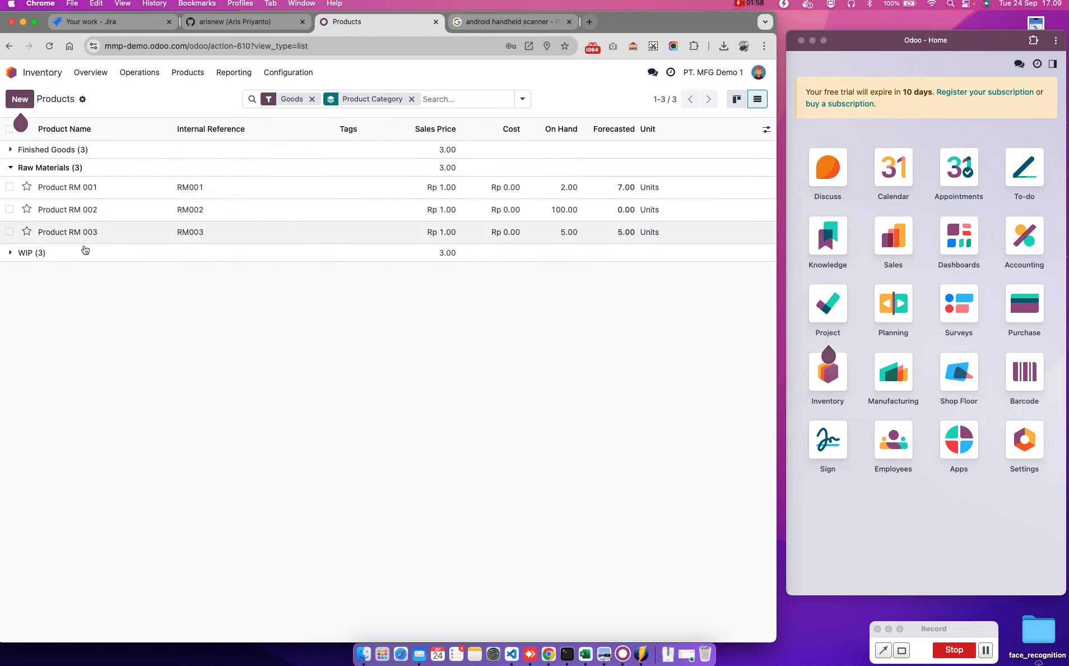
left_click(83, 252)
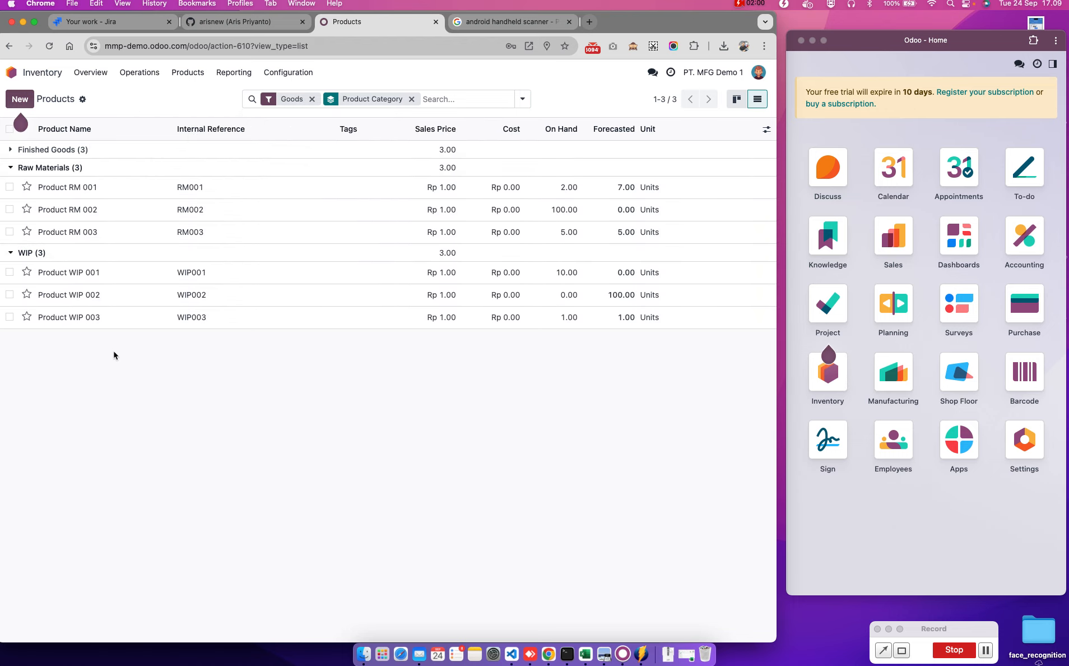
left_click(103, 154)
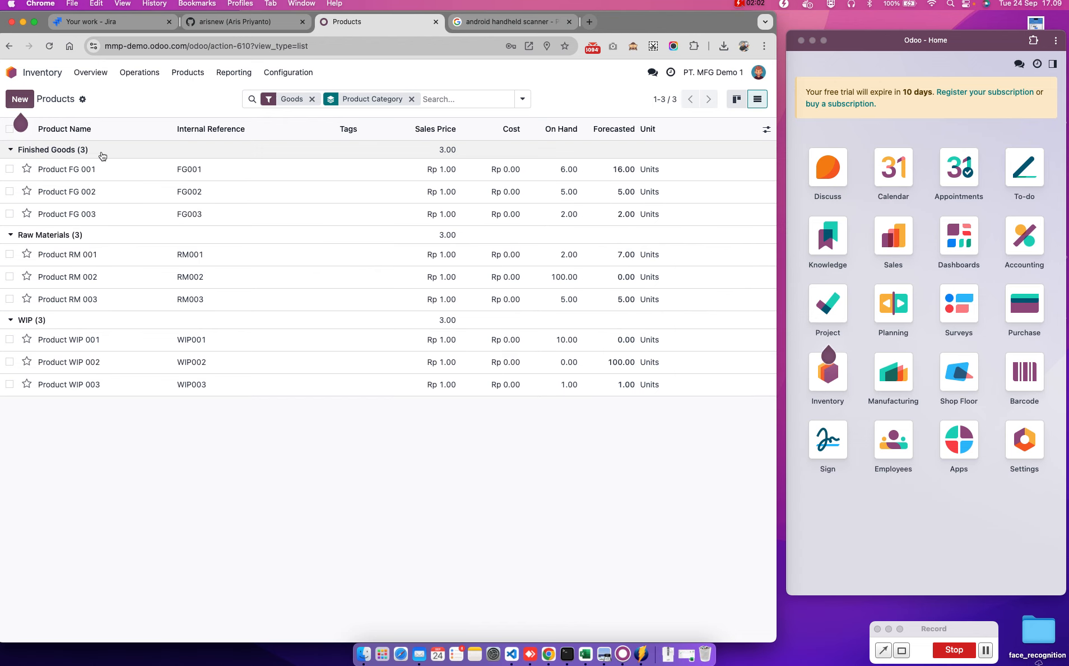
Review Product FG 001, its bill of materials and its additional related records, and return to the Odoo home page.
left_click(121, 170)
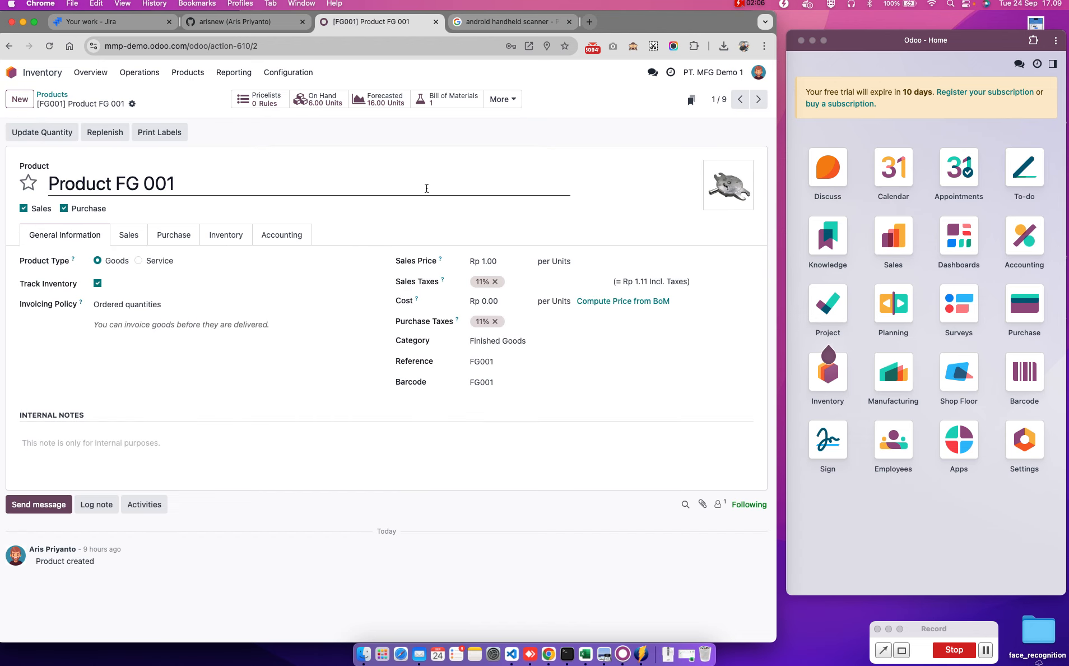
left_click(455, 99)
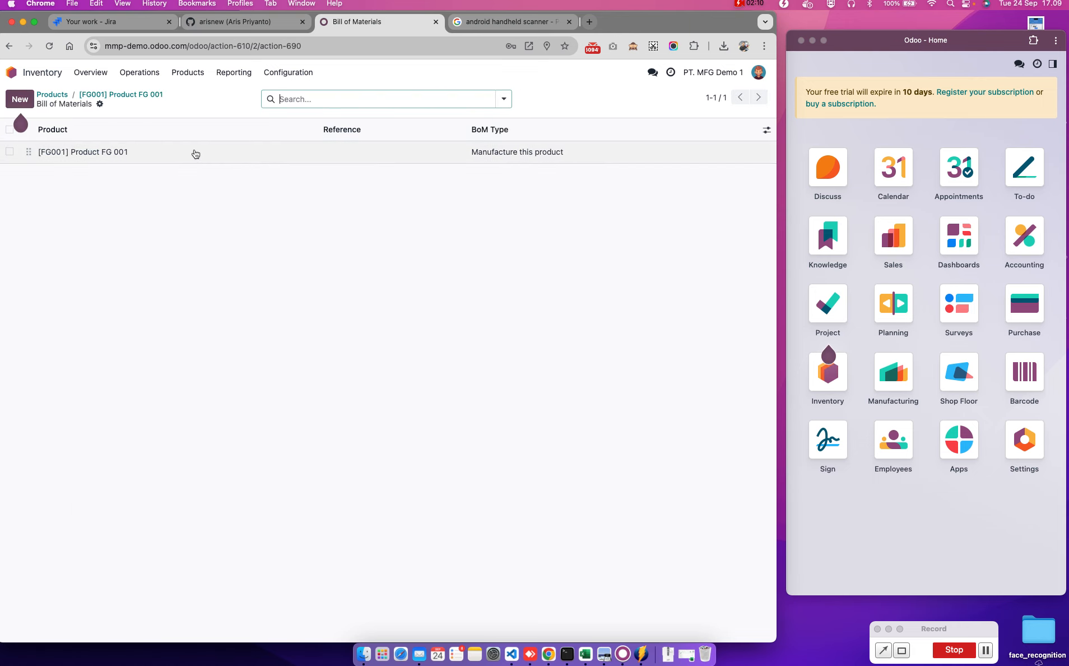
left_click(196, 152)
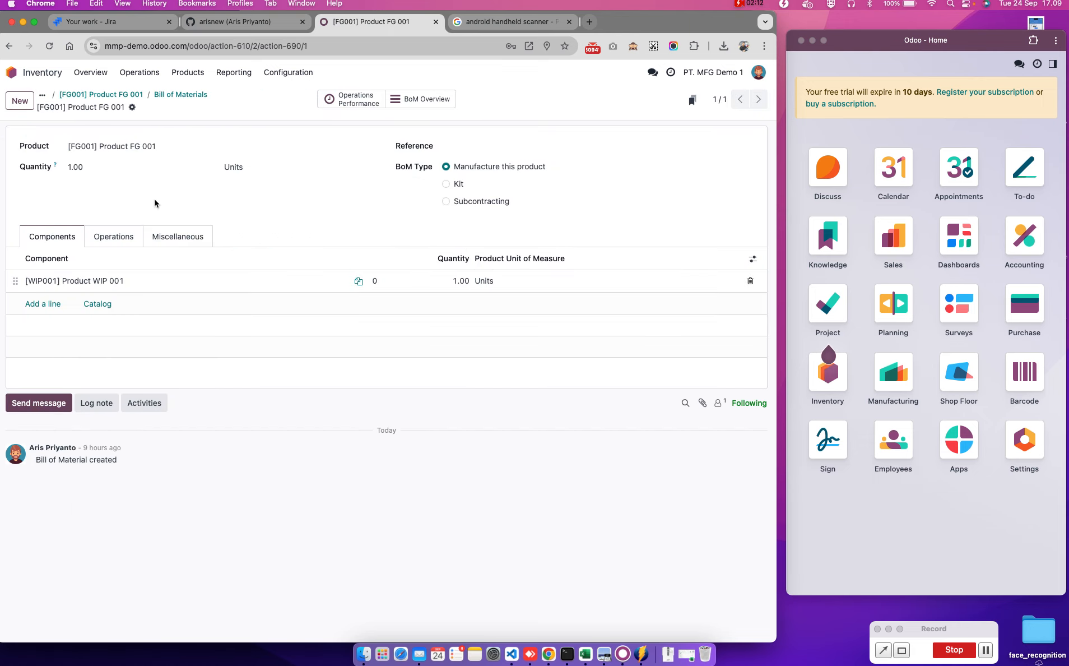
left_click(119, 237)
left_click(63, 237)
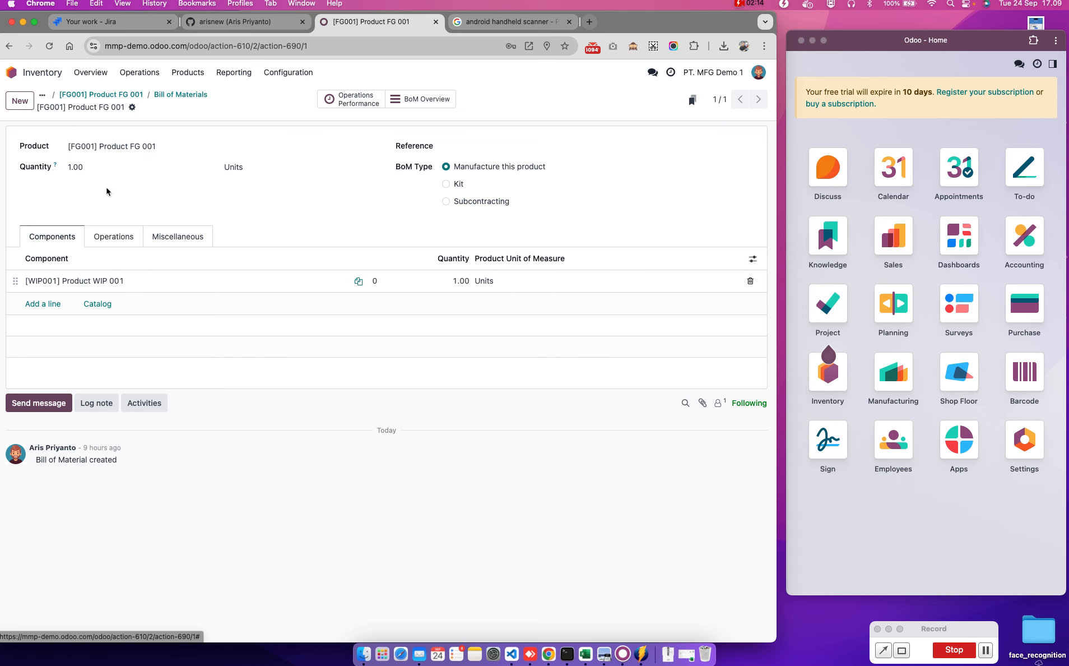
left_click(129, 96)
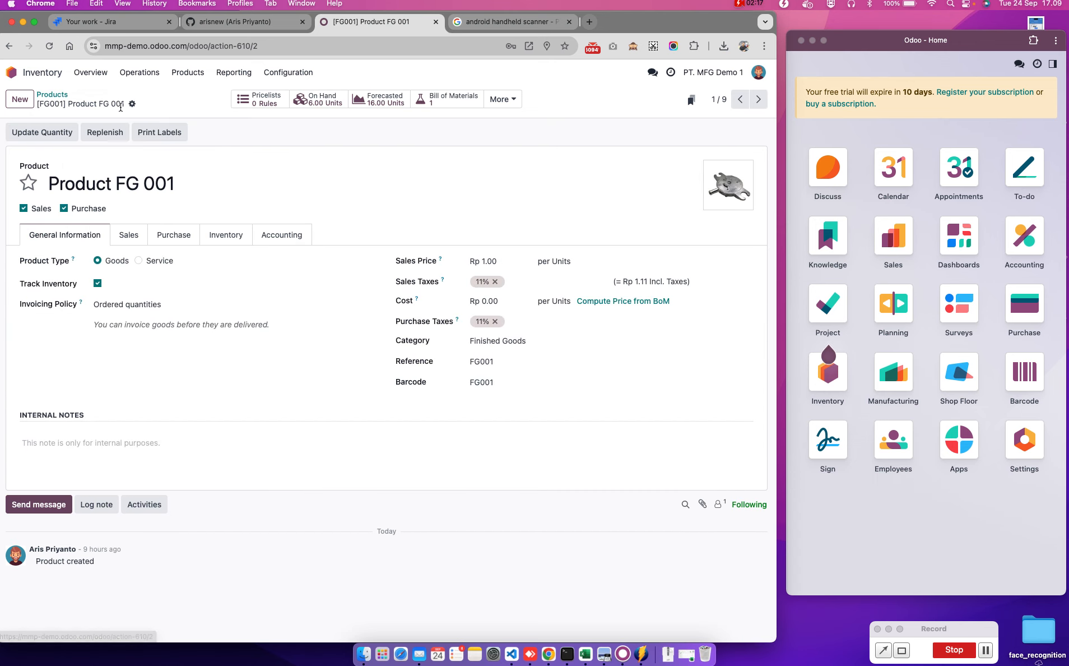
left_click(501, 101)
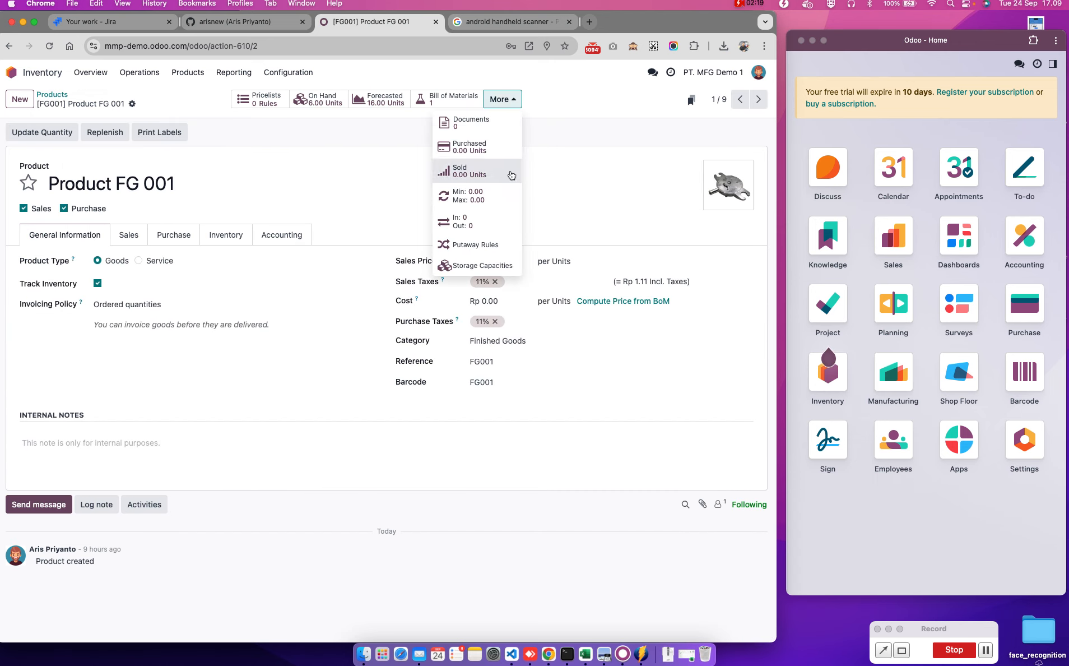
left_click(331, 144)
left_click(11, 72)
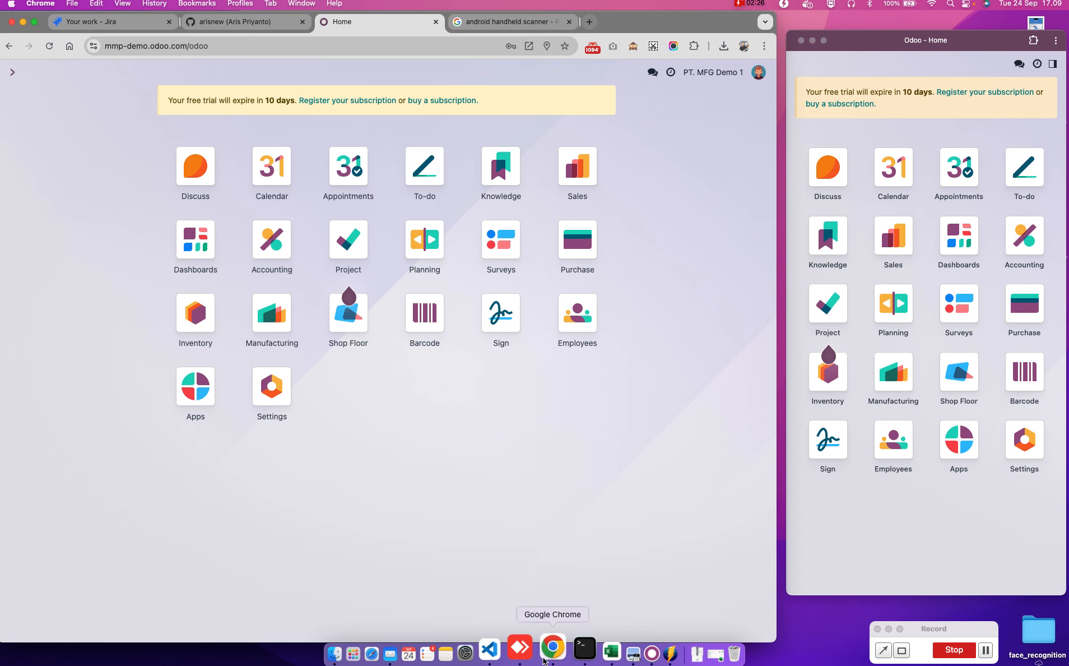
Switch to VS Code and highlight the Receipt (PO) item in the demo checklist.
left_click(508, 655)
left_click_drag(230, 104, 117, 105)
left_click(283, 174)
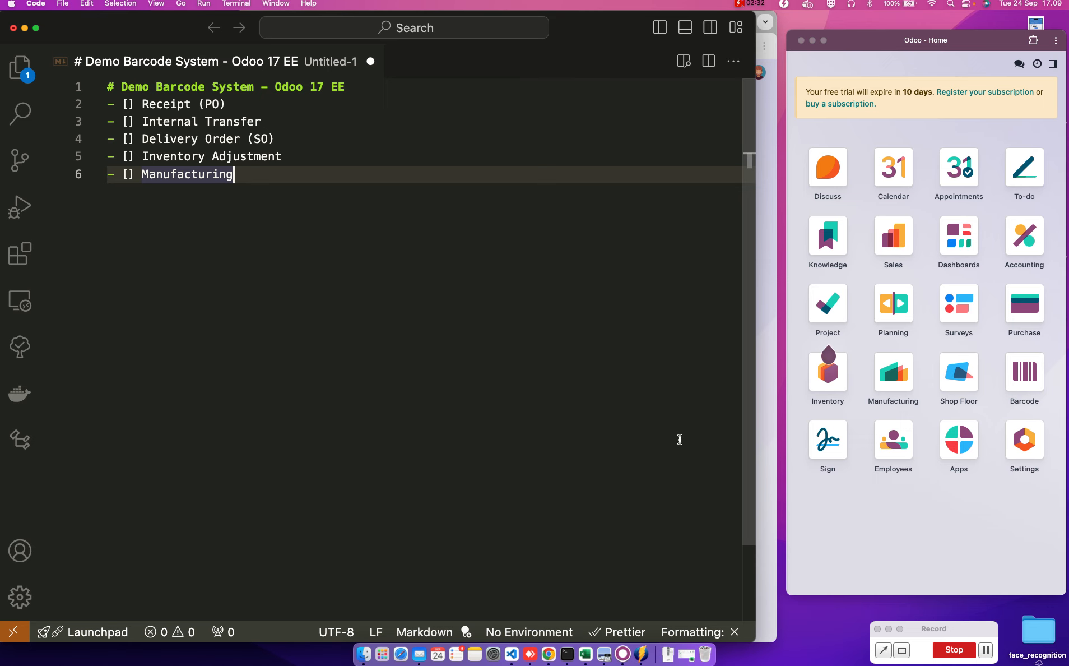
Back in Chrome, create a new request for quotation in Purchase with PT. Vendor RM Sentosa as the vendor.
left_click(768, 514)
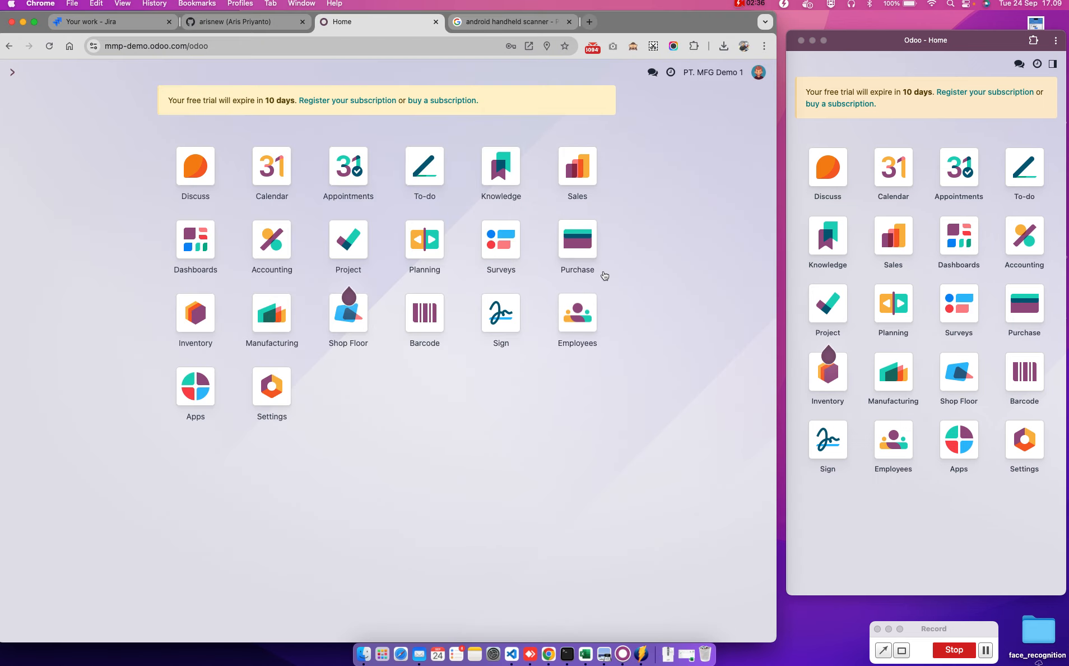
left_click(584, 245)
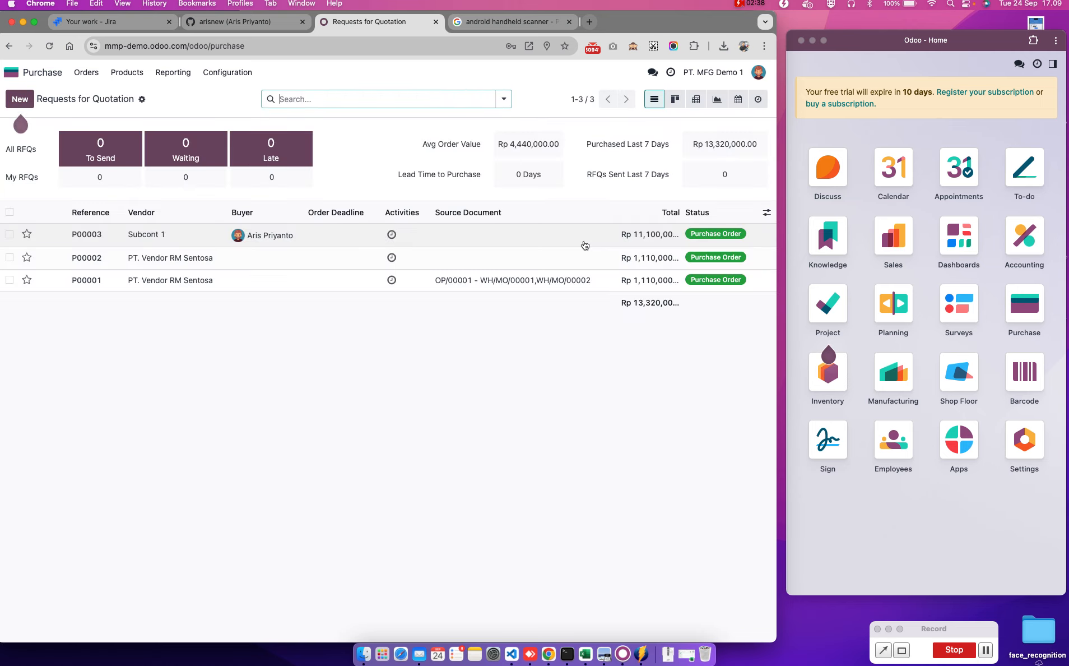
left_click(20, 98)
left_click(157, 208)
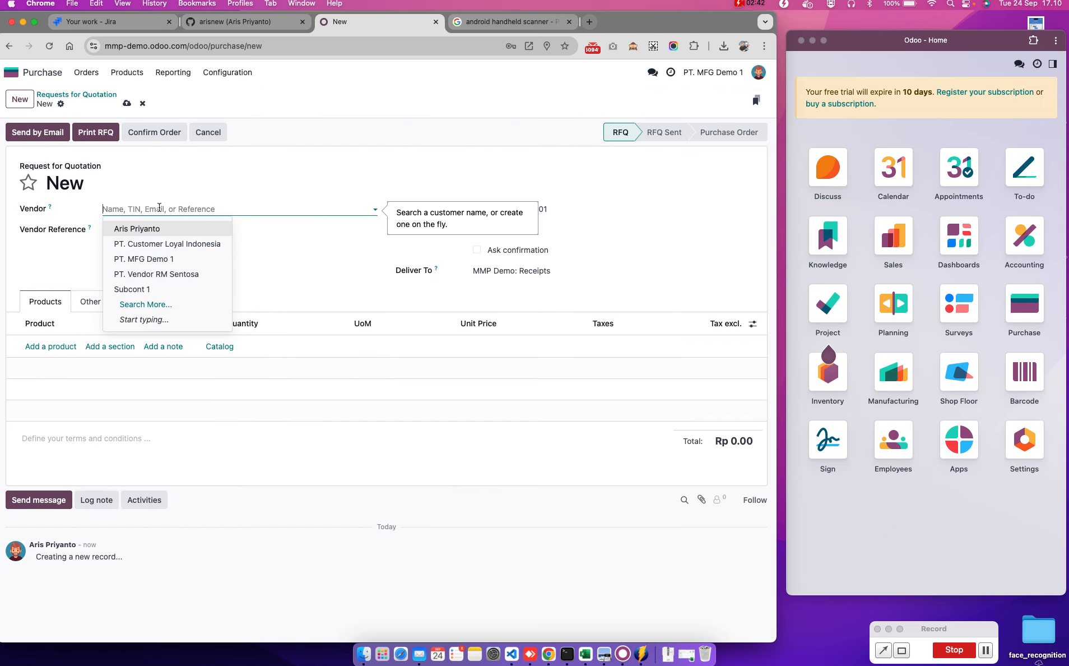
left_click(64, 271)
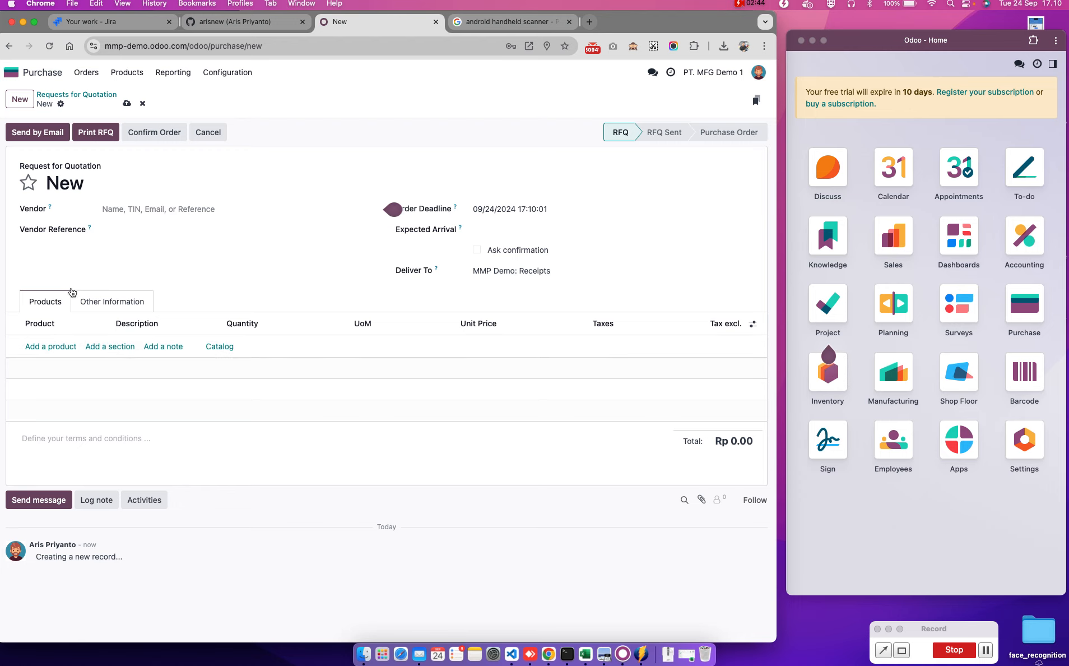
left_click(117, 206)
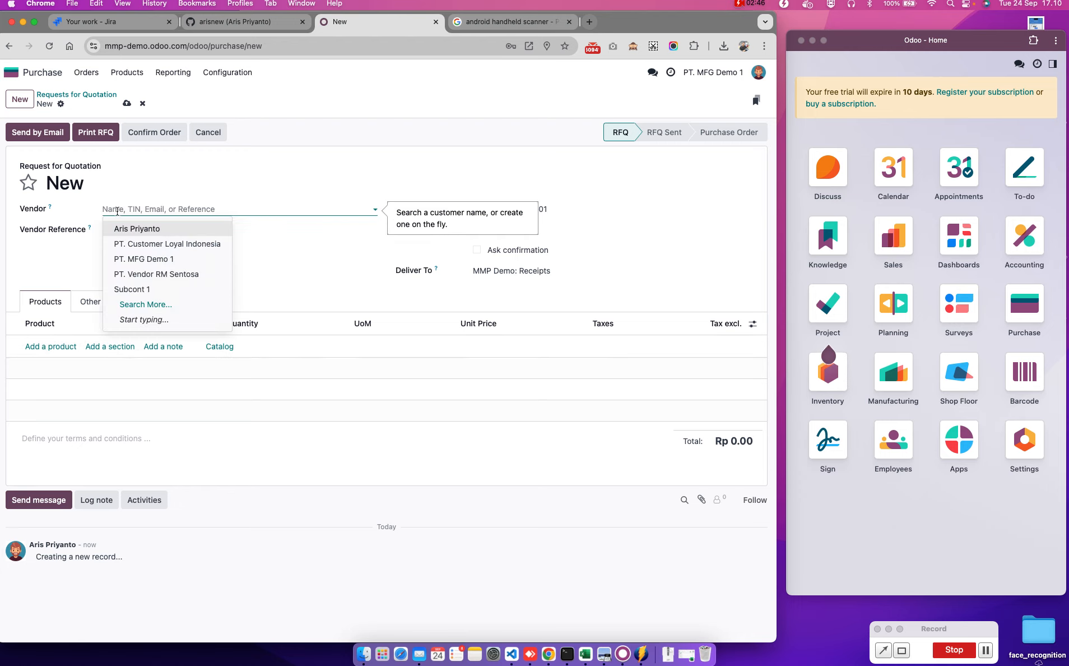
left_click(195, 277)
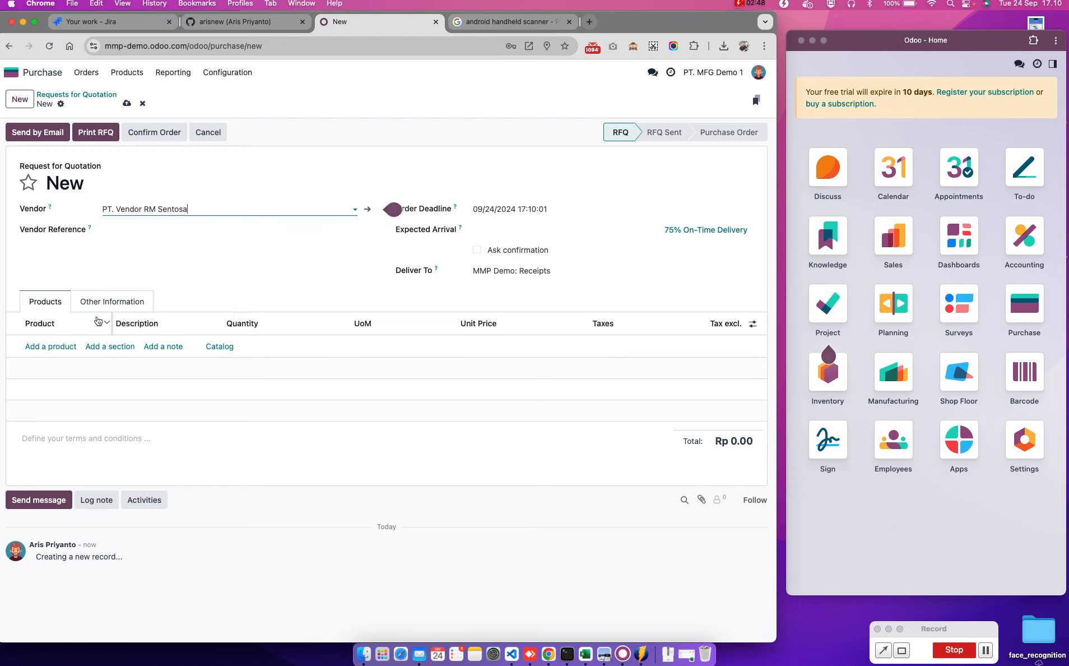
Add Product RM 001 to the request for quotation with a quantity of 100 and save the record.
left_click(51, 346)
left_click(72, 346)
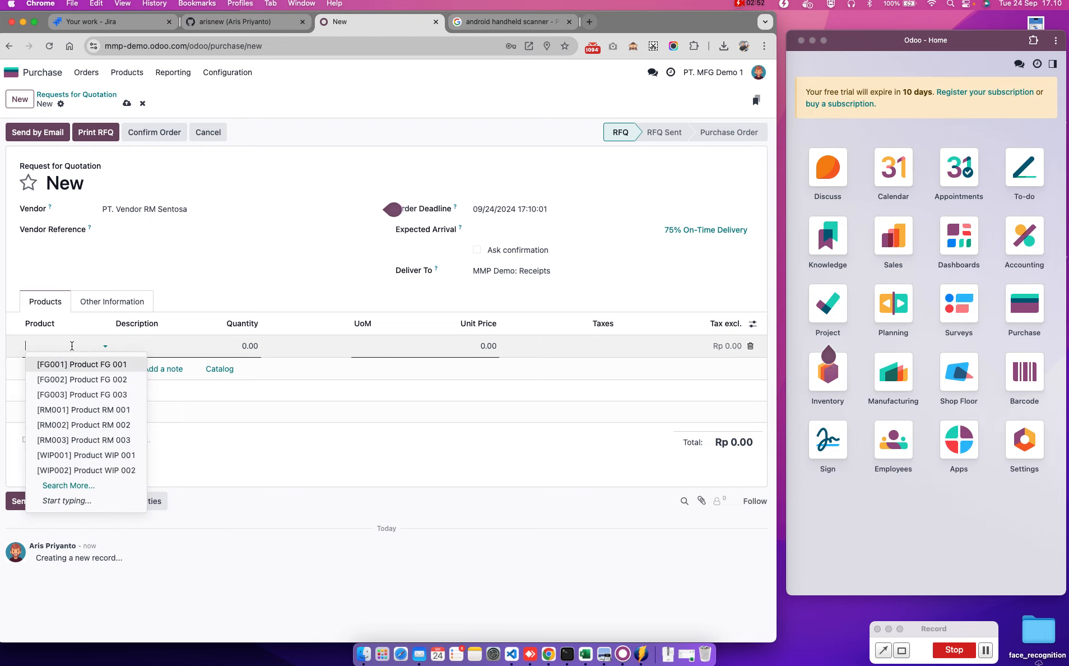
type("mate")
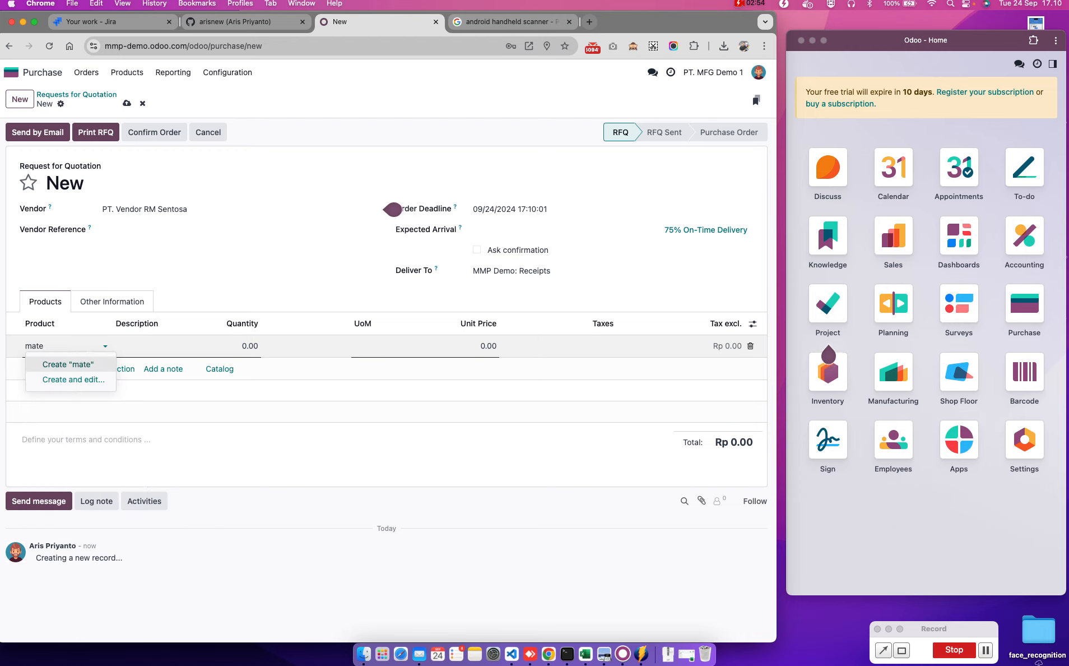
key("BackSpace")
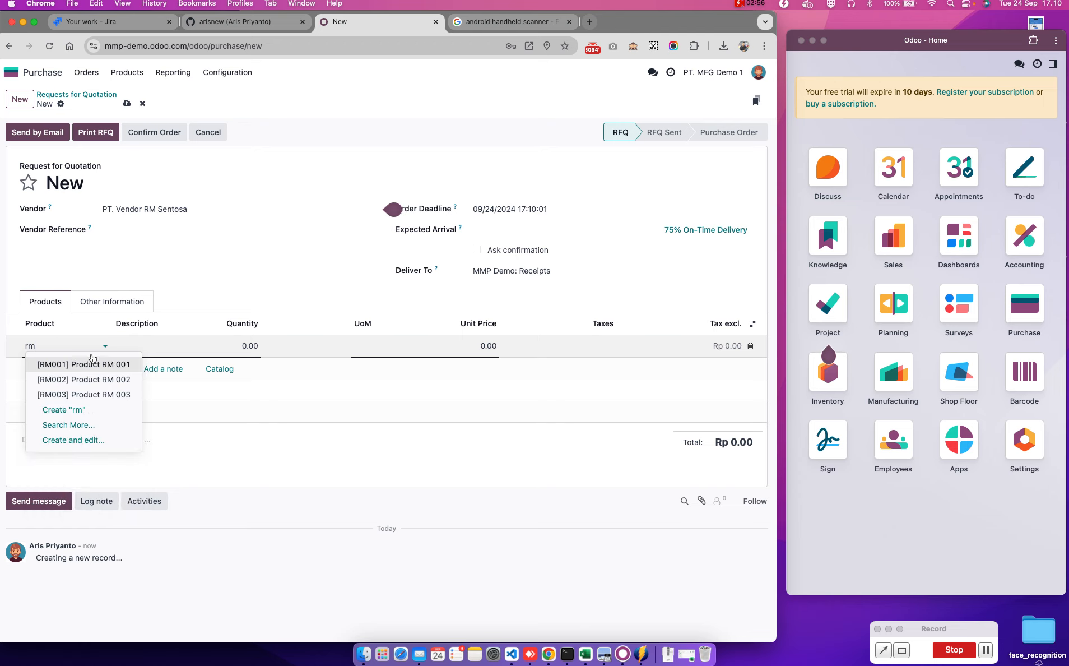
left_click(121, 365)
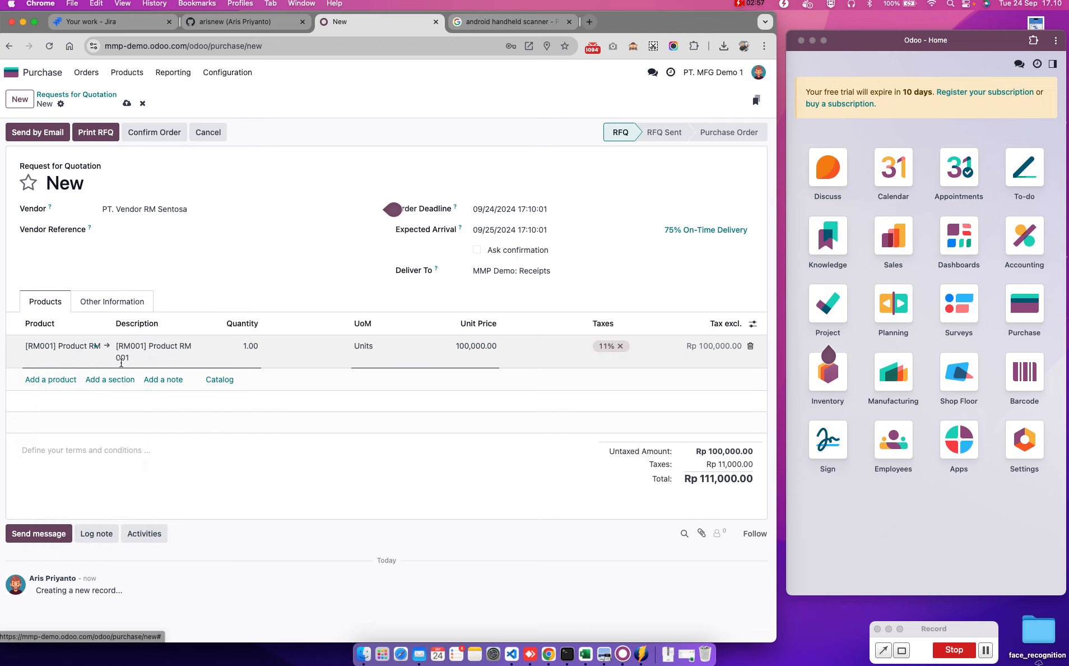
left_click(255, 349)
type("100")
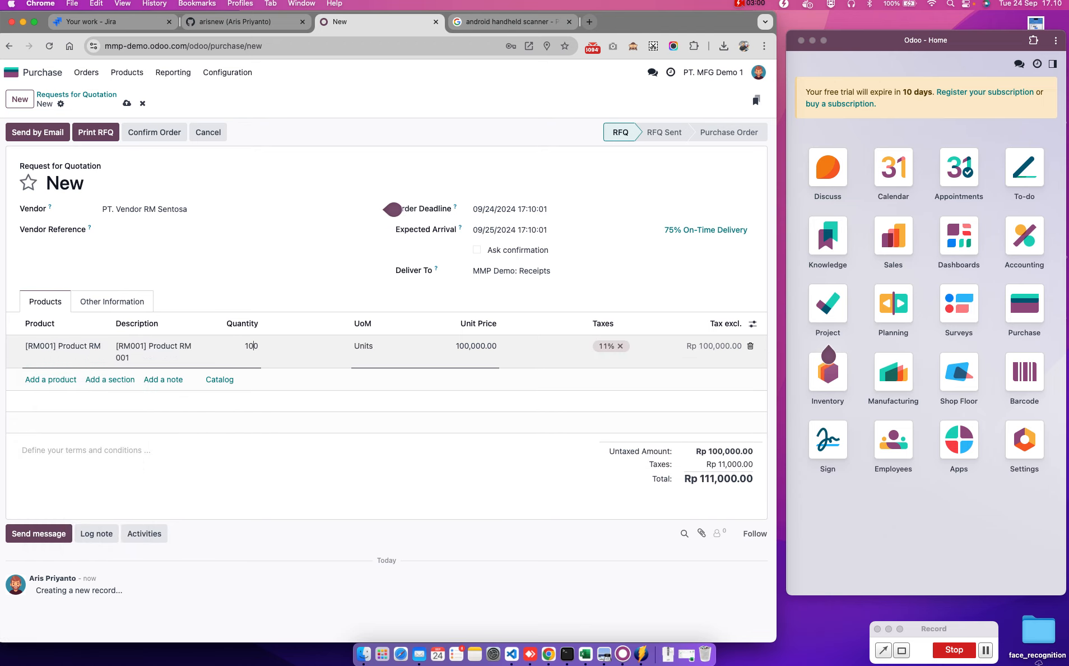
left_click(451, 392)
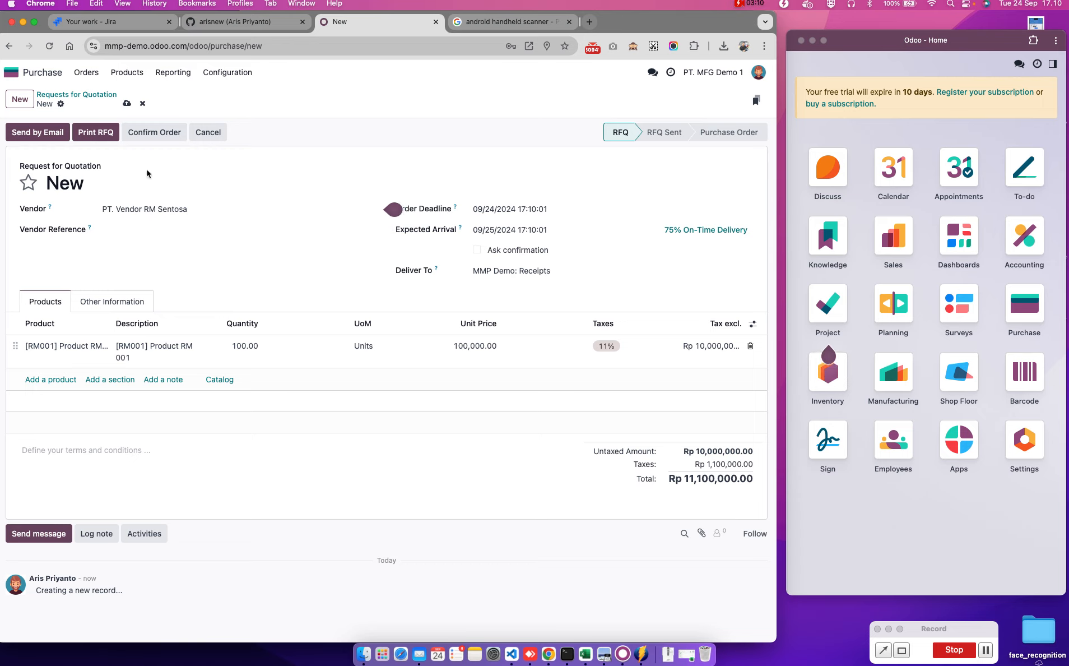
left_click(127, 105)
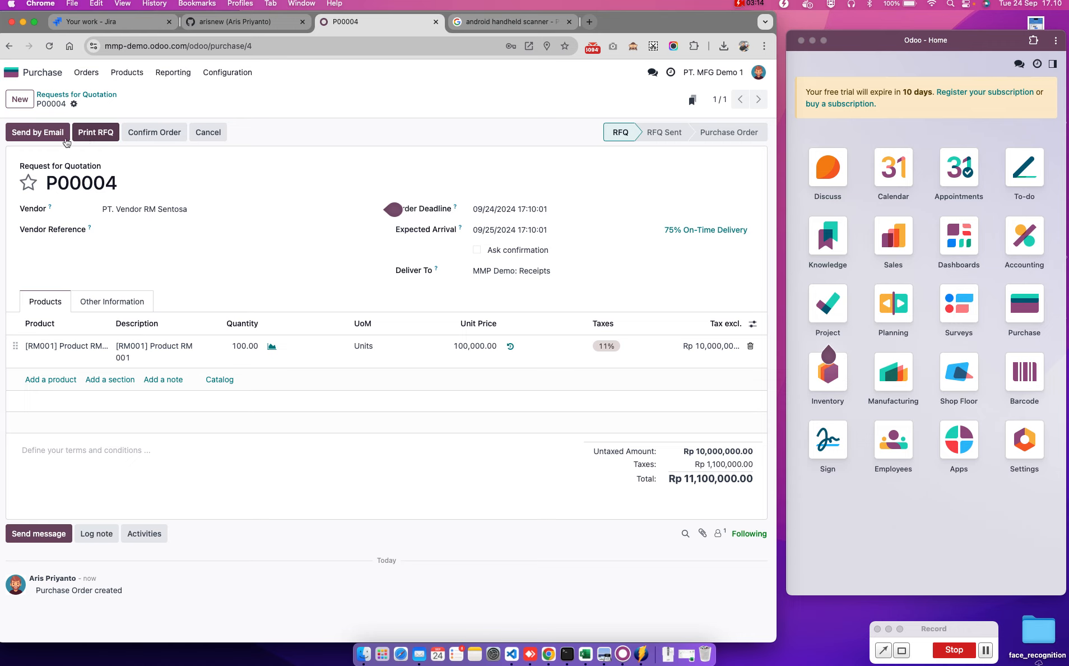
Preview the request for quotation email to the vendor and close it without sending or editing the vendor contact.
left_click(54, 135)
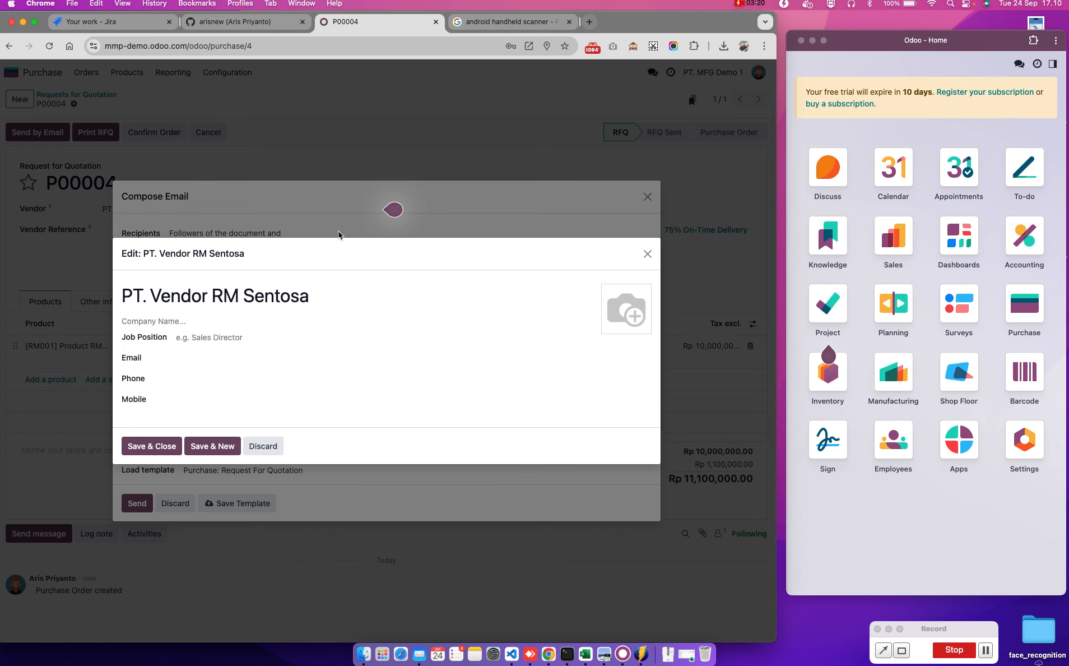
left_click(263, 446)
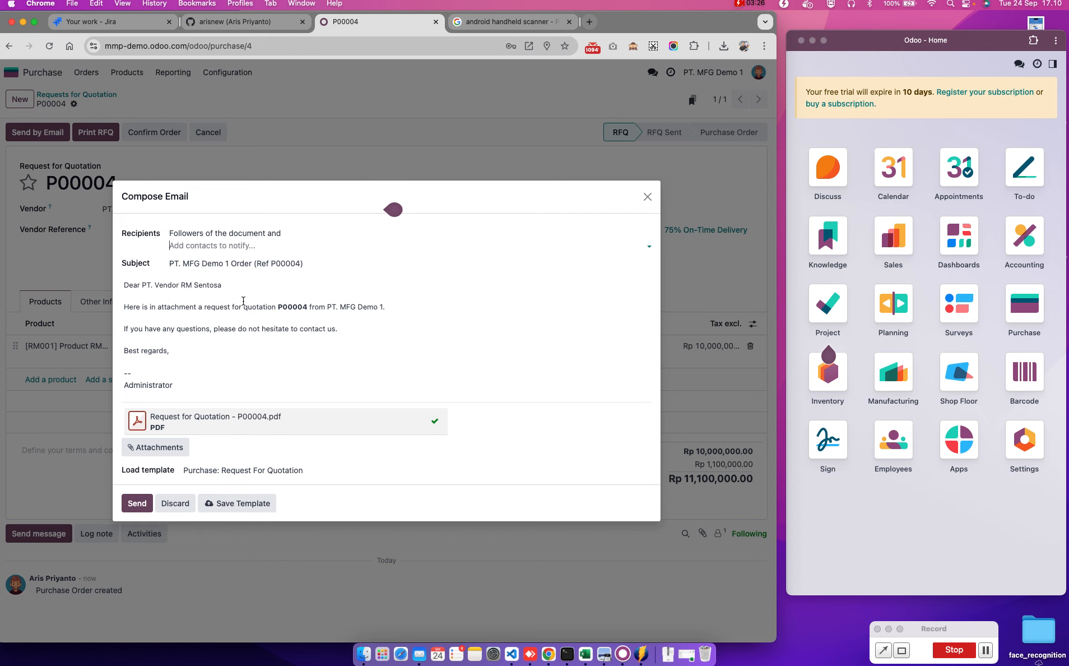
left_click(647, 200)
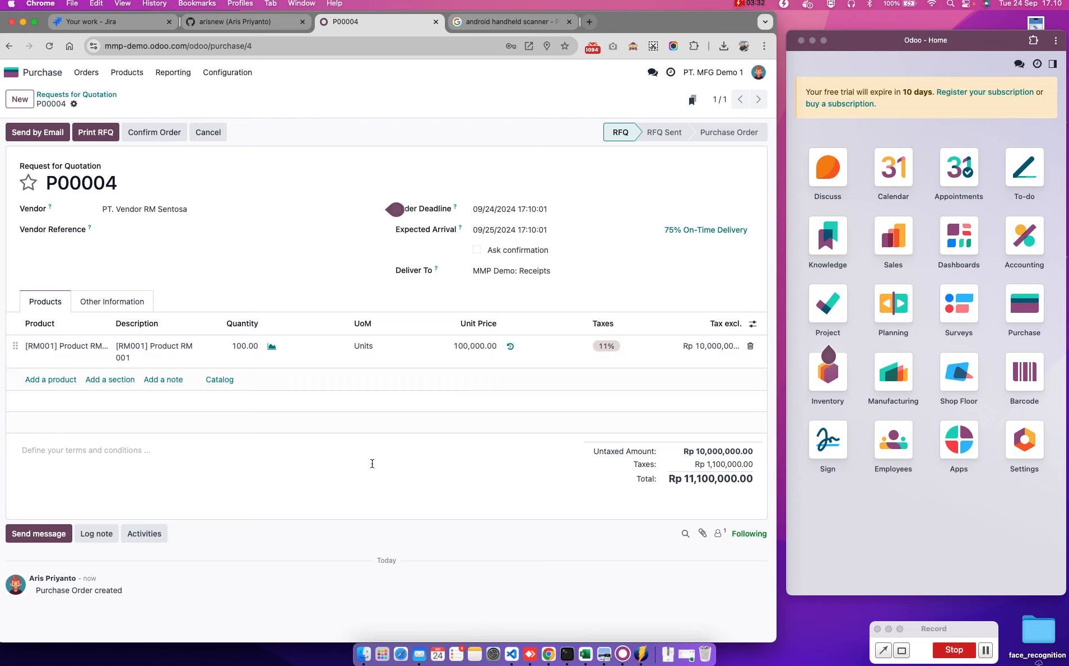
Confirm the request for quotation as a purchase order and open its pending receipt among the Inventory receipts.
left_click(169, 138)
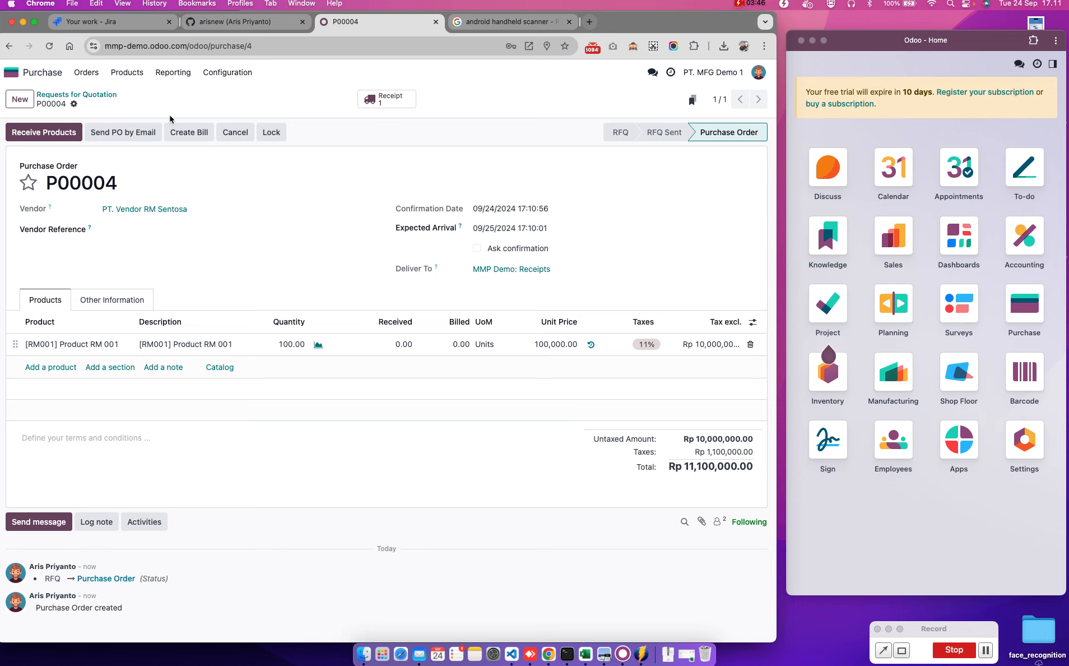
left_click(17, 73)
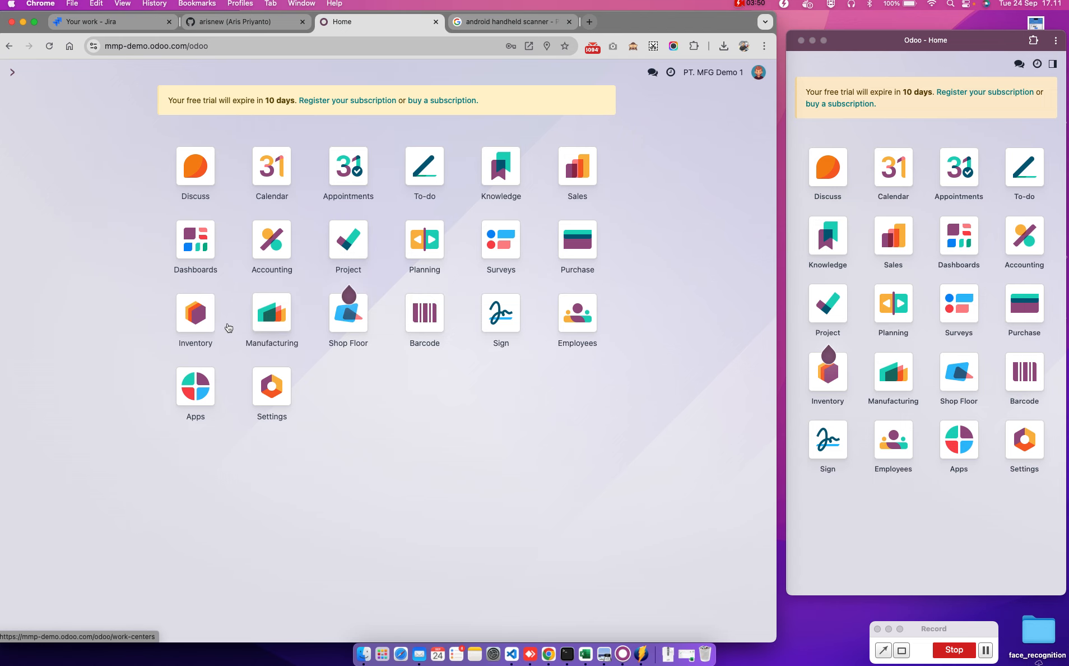
left_click(190, 319)
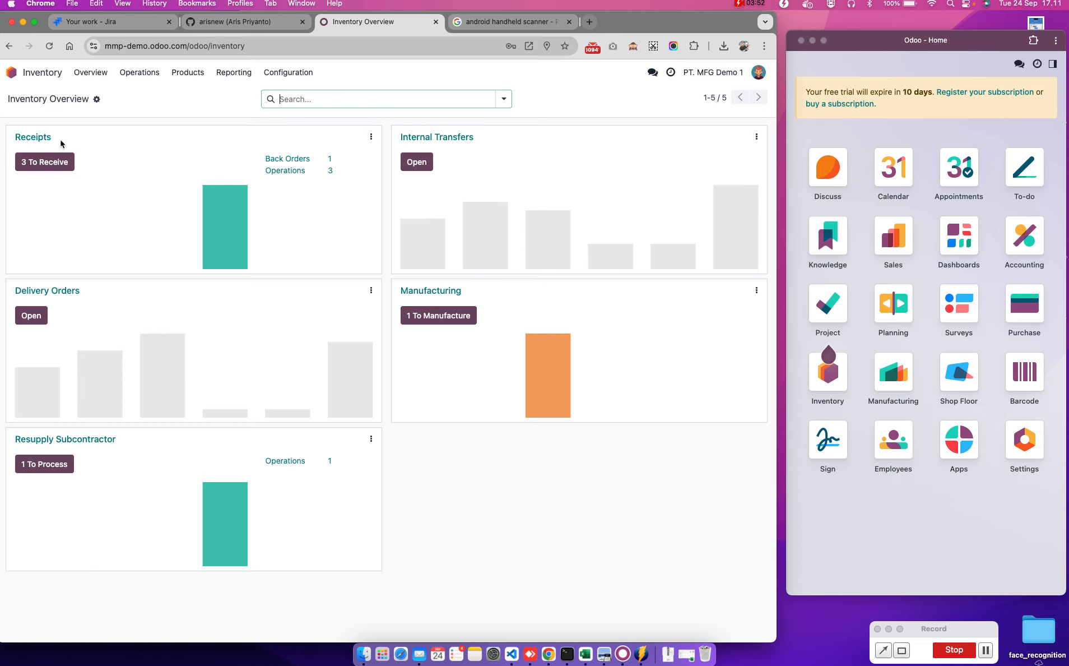
left_click(38, 138)
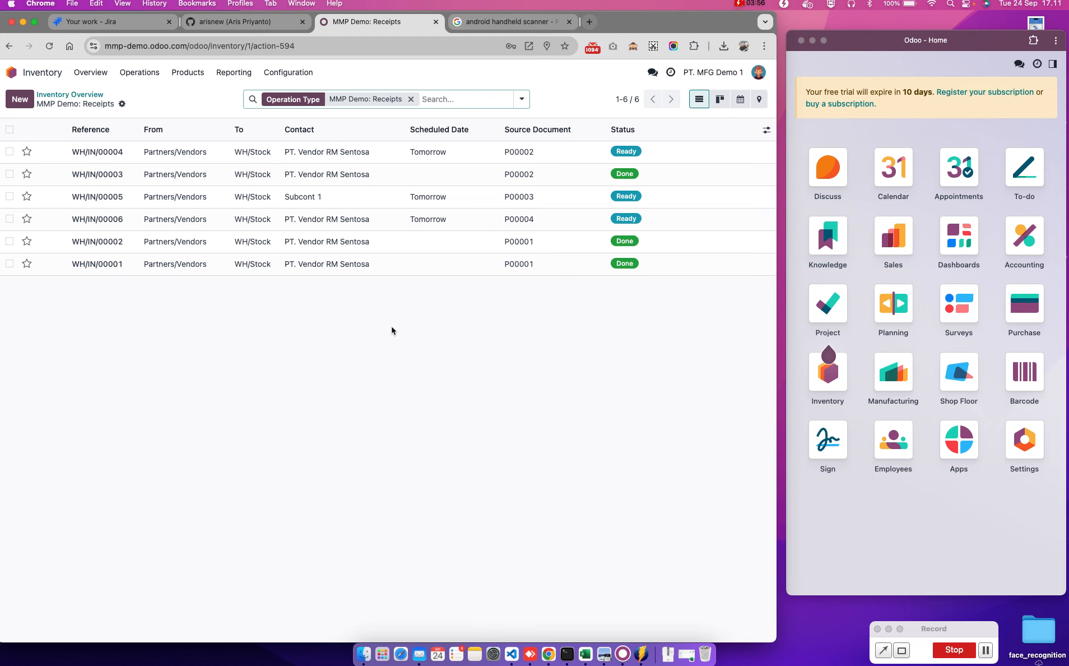
left_click(247, 221)
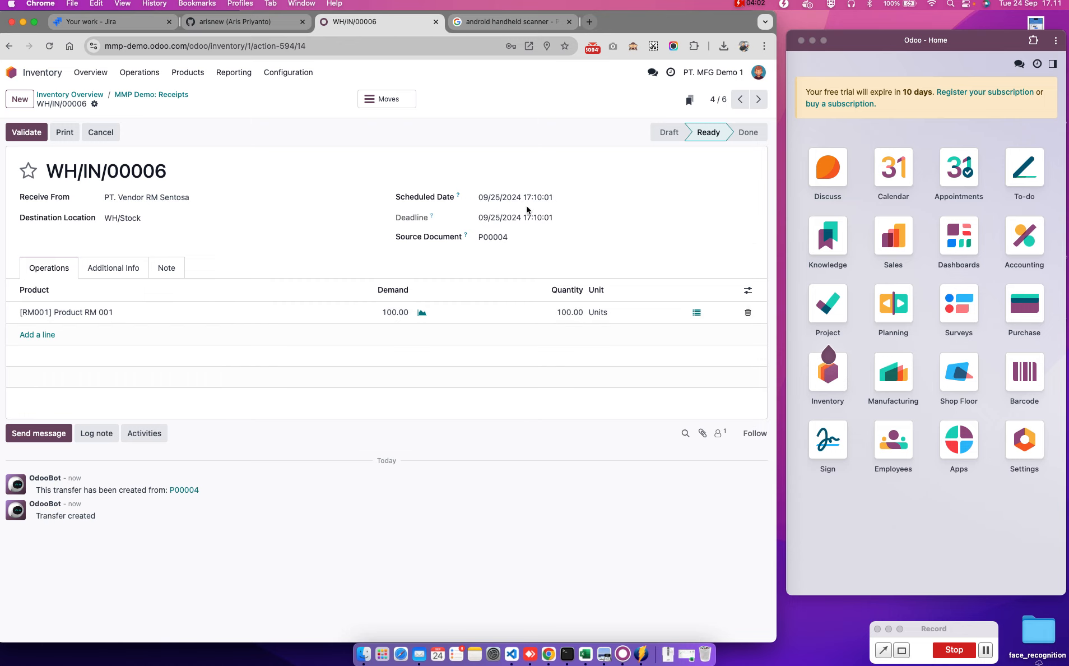
Return to the new purchase order in Purchase and open the receipt linked to it.
left_click(74, 95)
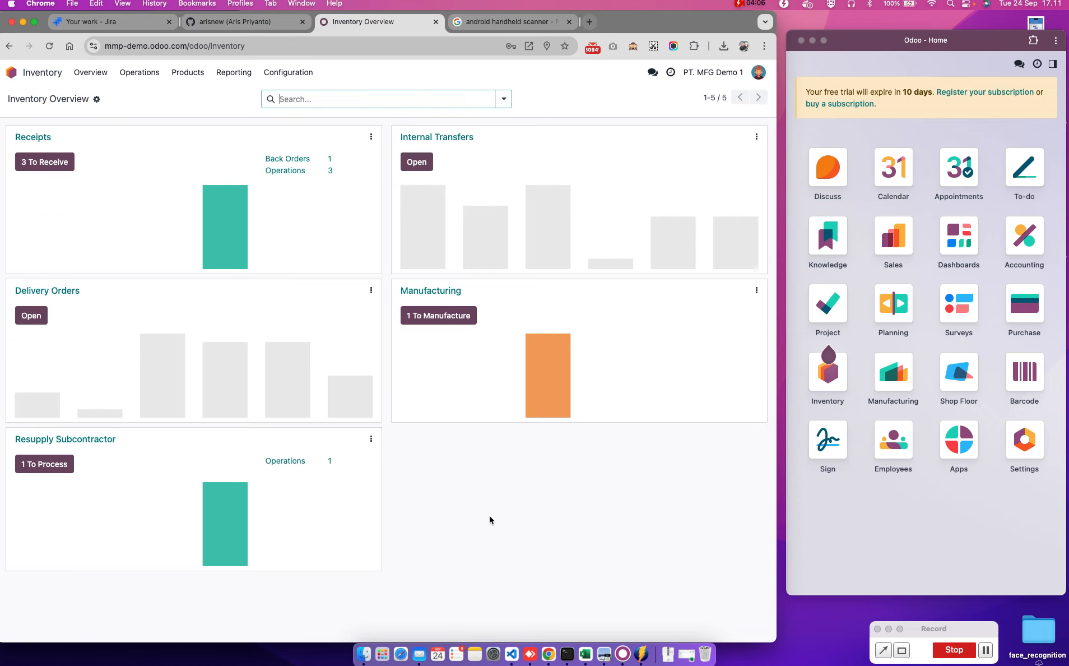
left_click(11, 72)
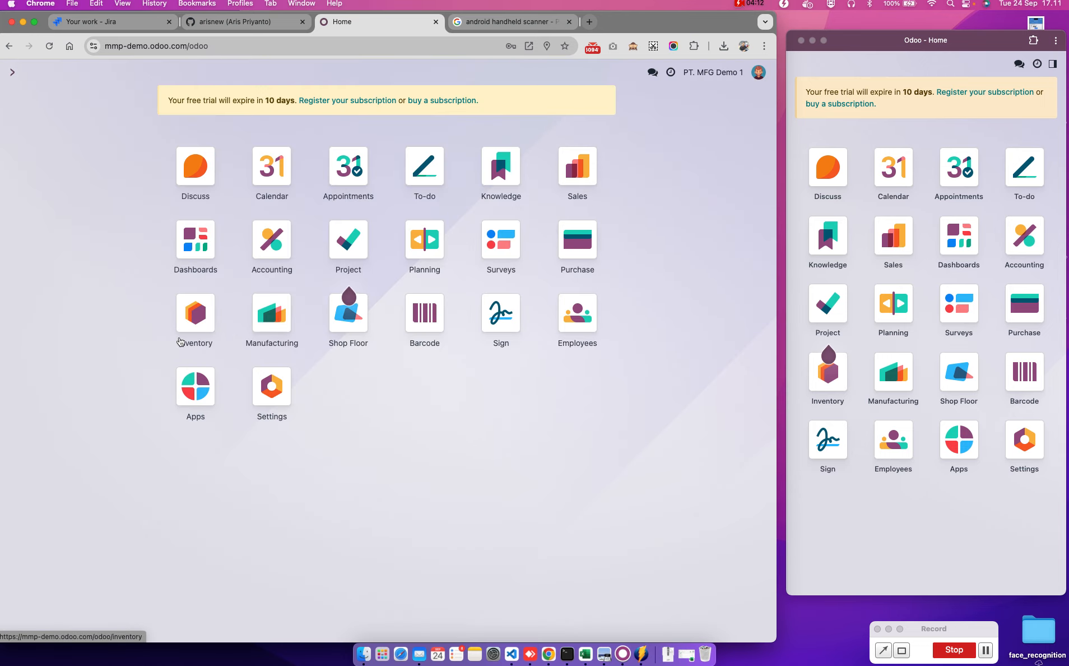
left_click(584, 241)
left_click(215, 233)
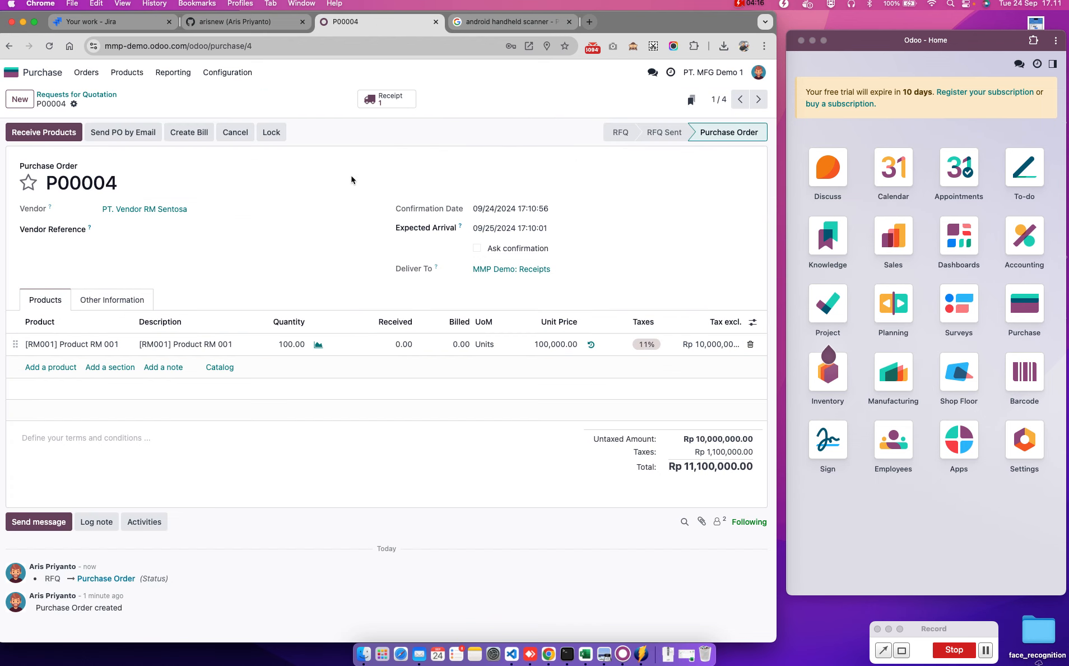
left_click(386, 98)
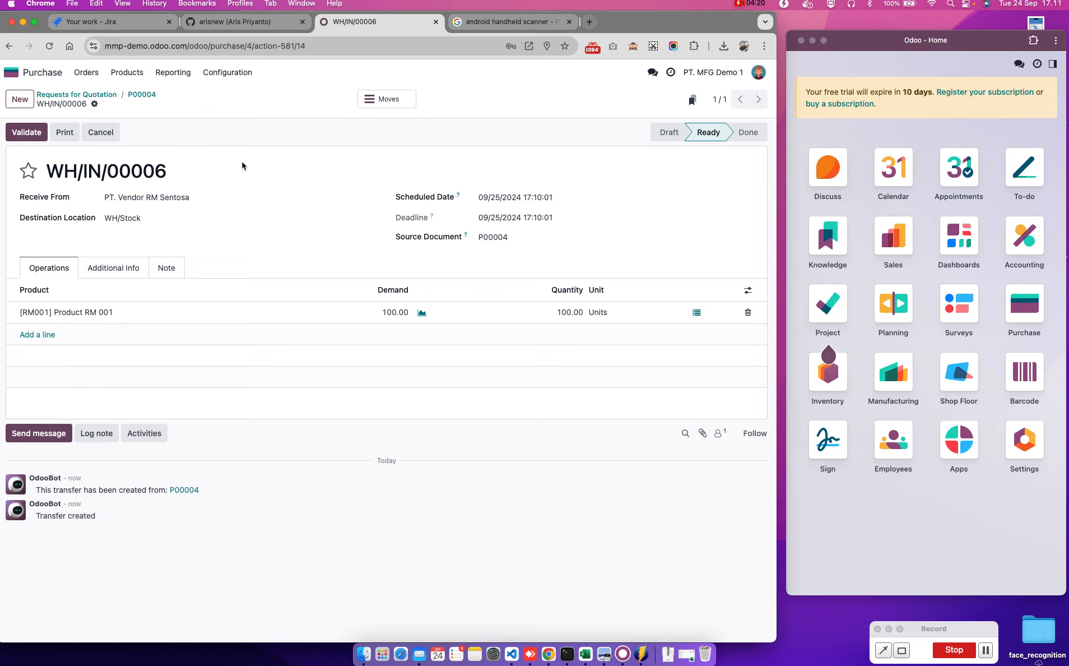
Print the receipt's Picking Operations PDF, examine its reference and barcodes at 125% zoom, and return to the receipt.
left_click(68, 134)
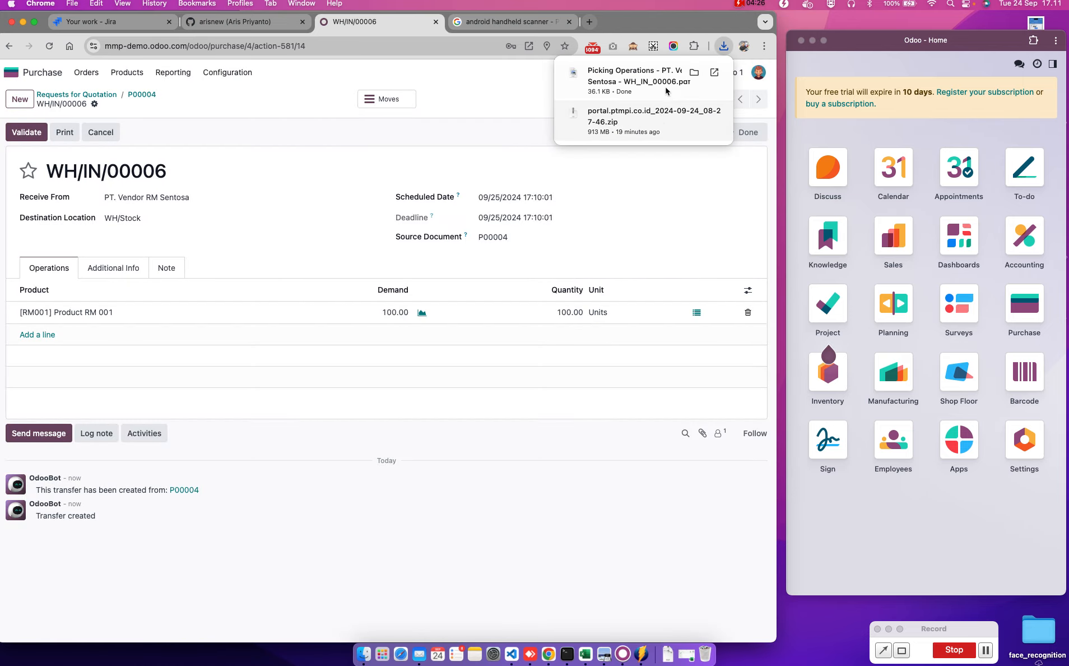
left_click(665, 86)
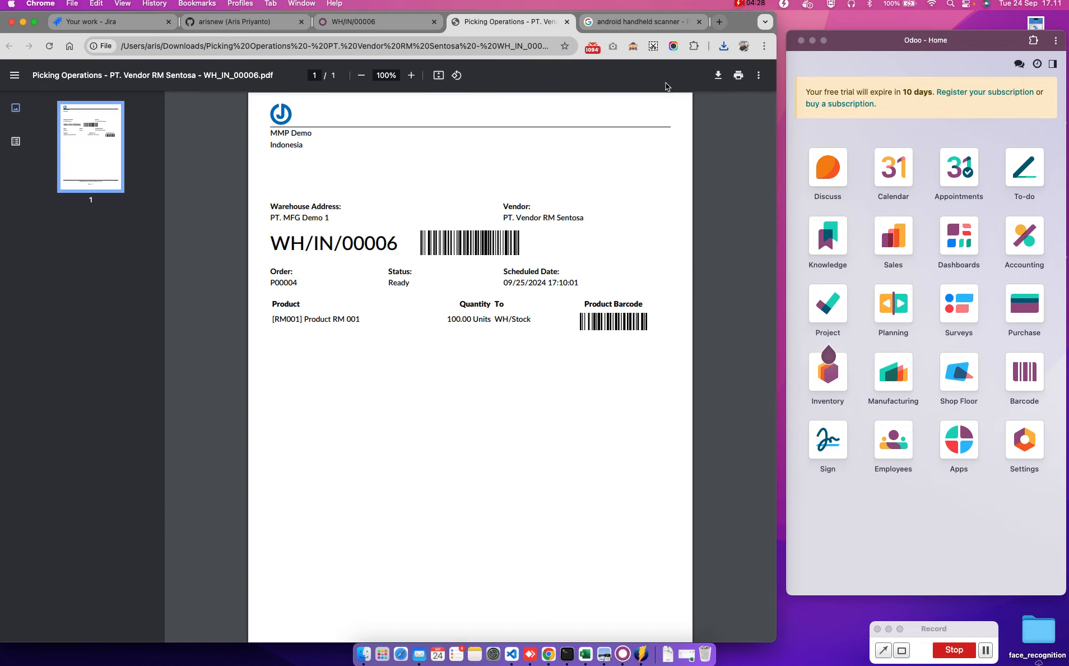
left_click(411, 76)
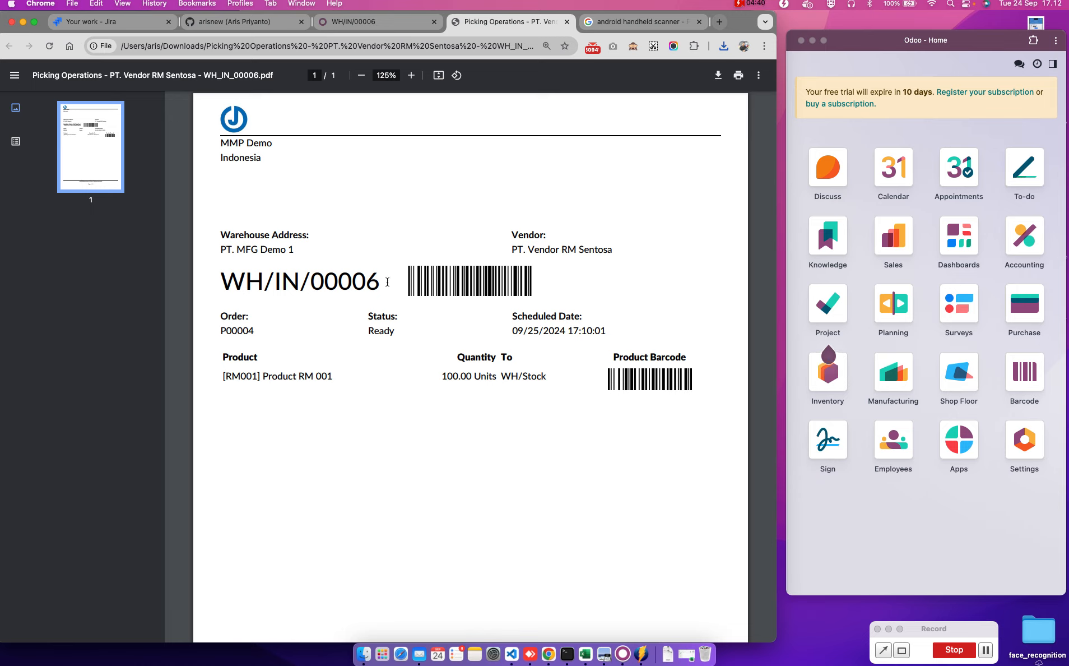
left_click_drag(393, 282, 283, 280)
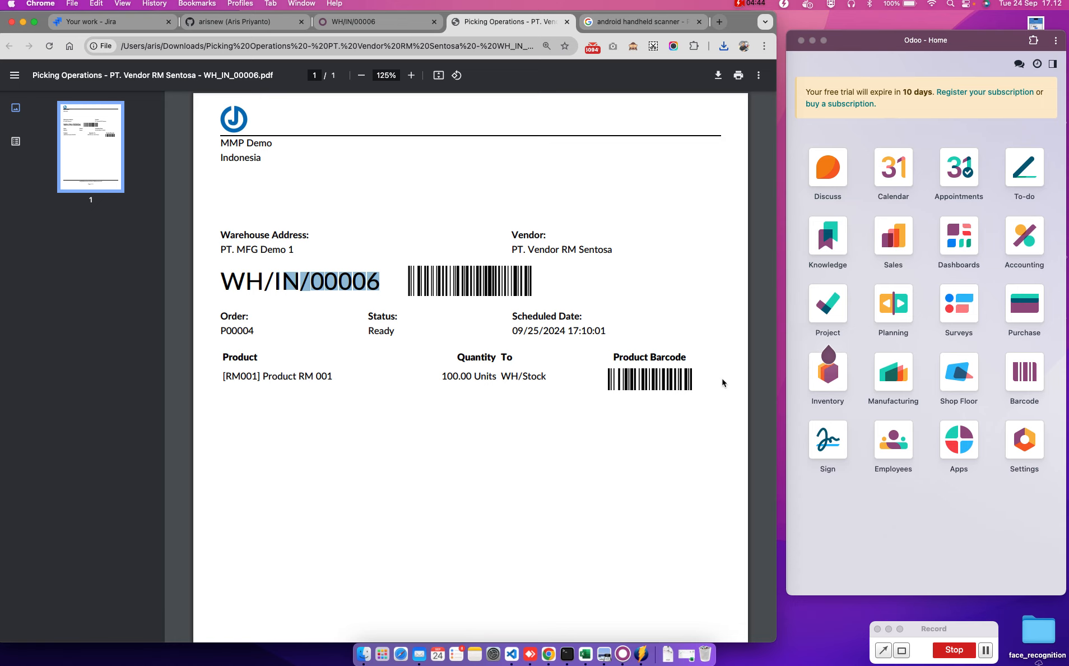
left_click(415, 26)
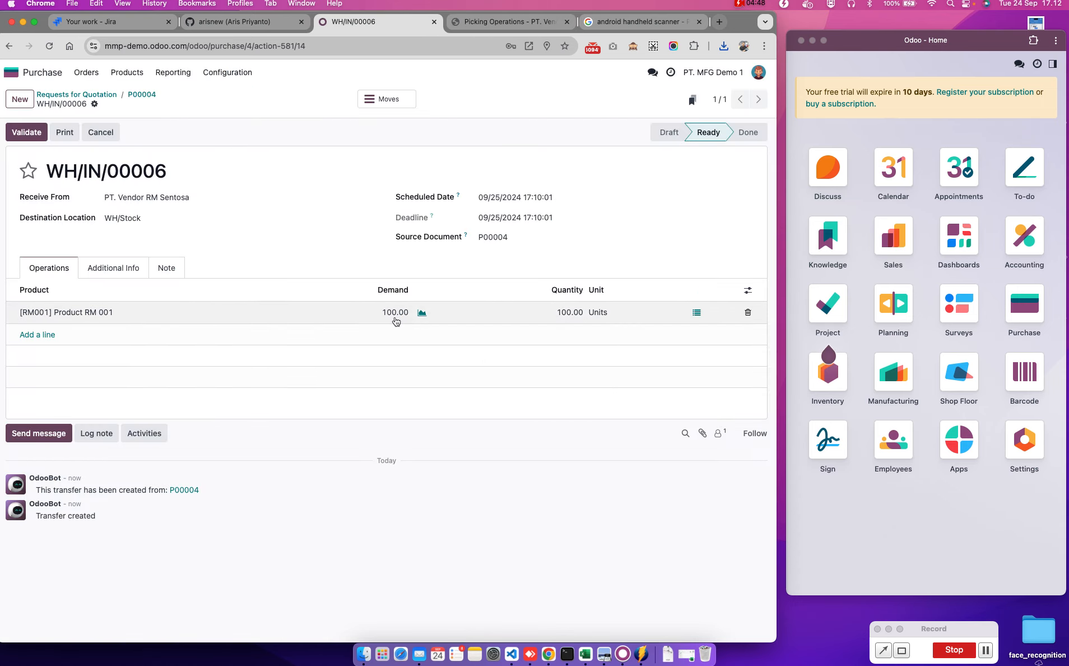
Print the receipt's product labels in the 4 x 12 format and open the generated PDF.
left_click(94, 104)
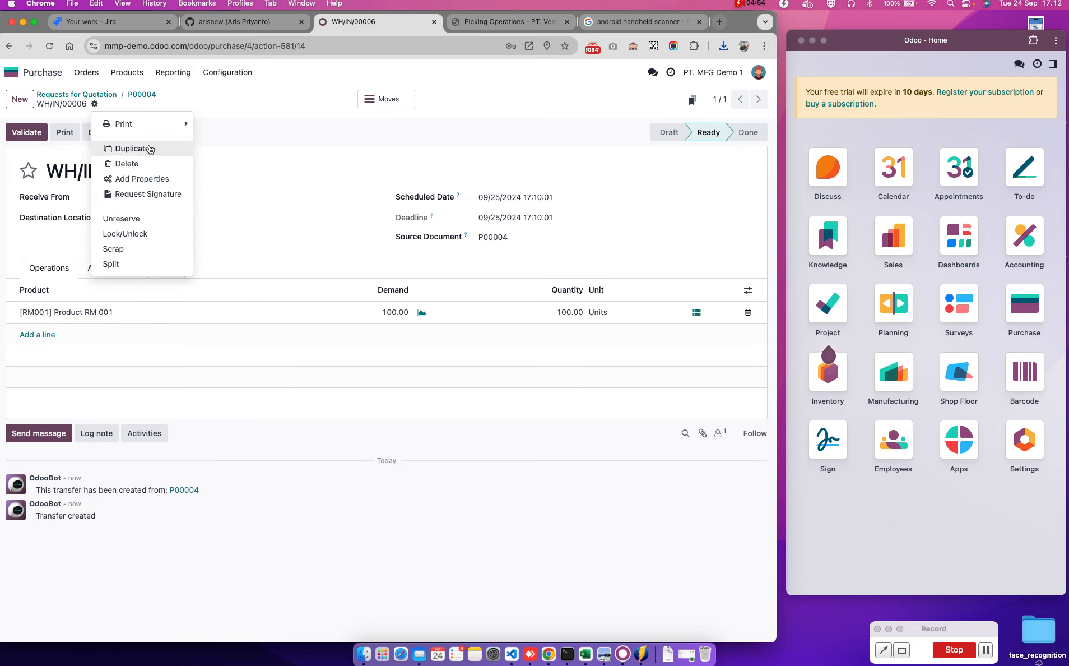
mouse_move(153, 124)
left_click(239, 173)
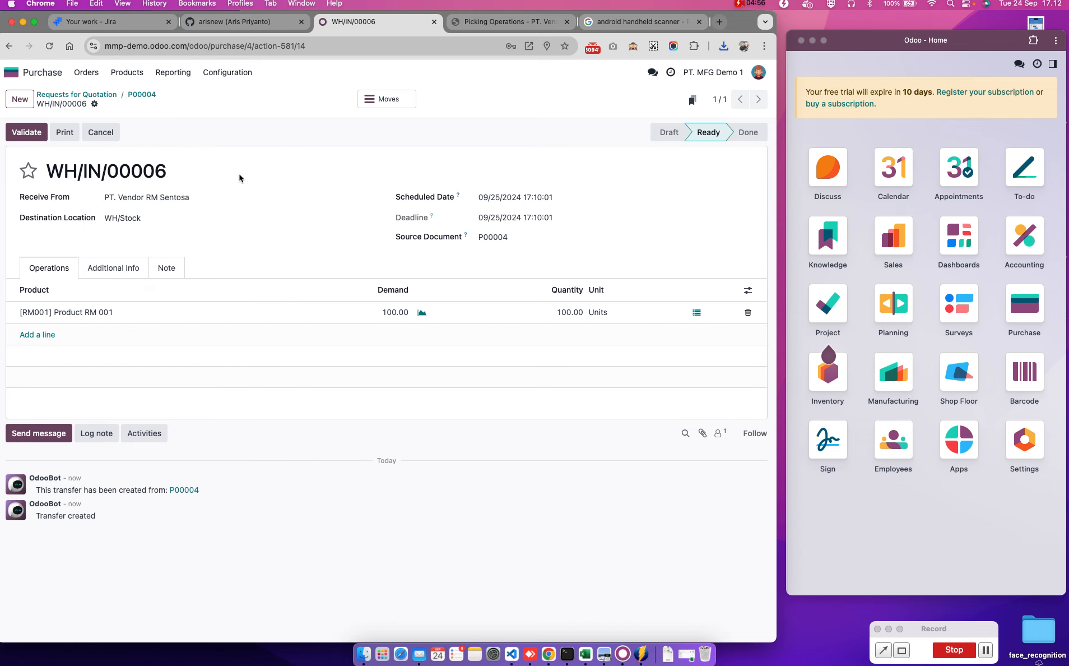
left_click(216, 354)
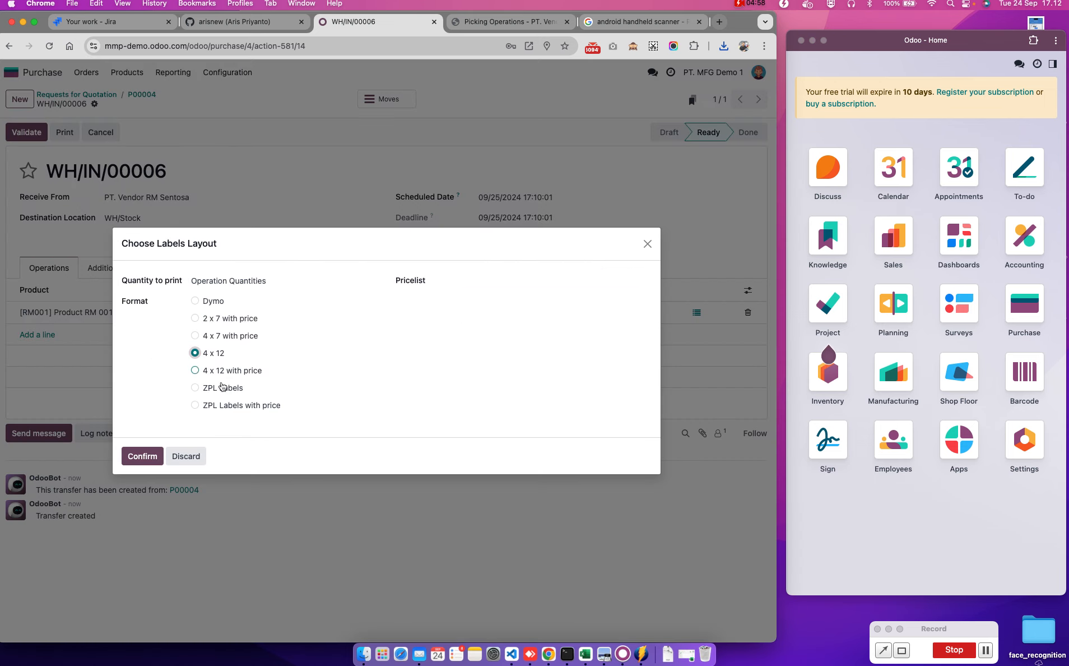
left_click(147, 456)
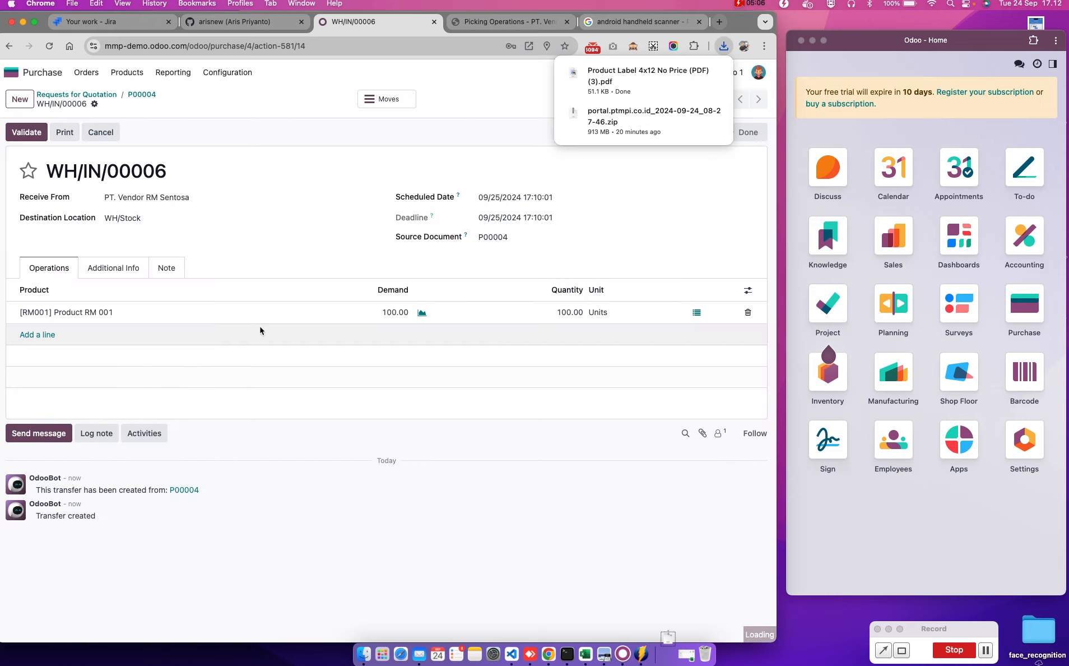
left_click(632, 83)
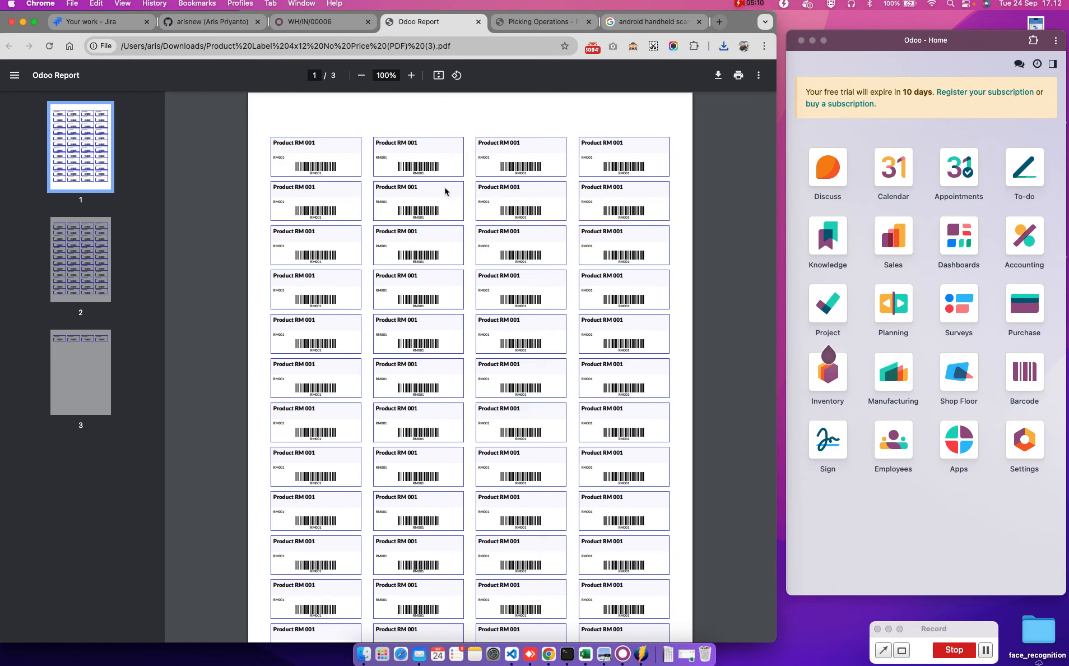
Examine the Product RM 001 barcode labels at 200% zoom and return to the receipt.
left_click(412, 76)
left_click(411, 75)
left_click(412, 75)
left_click(412, 76)
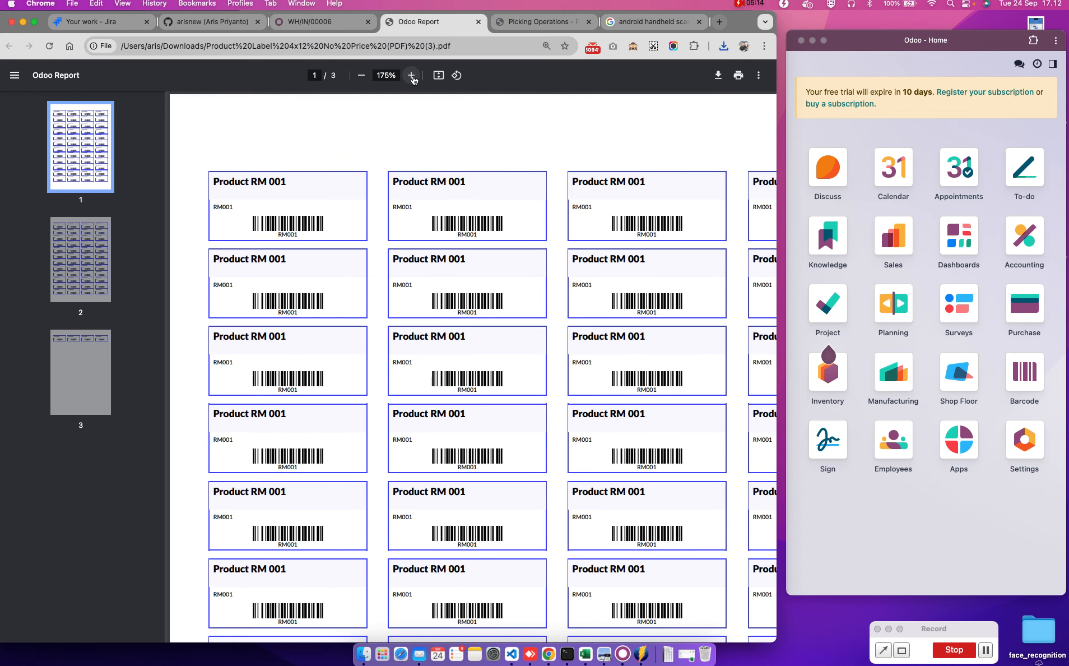
left_click(411, 75)
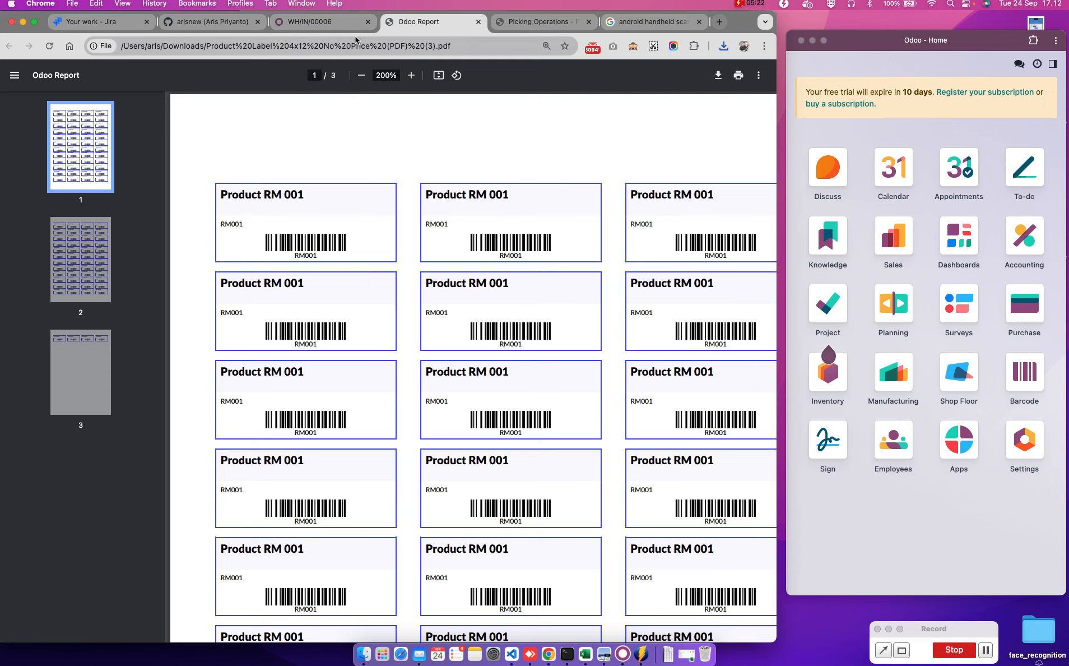
left_click(341, 22)
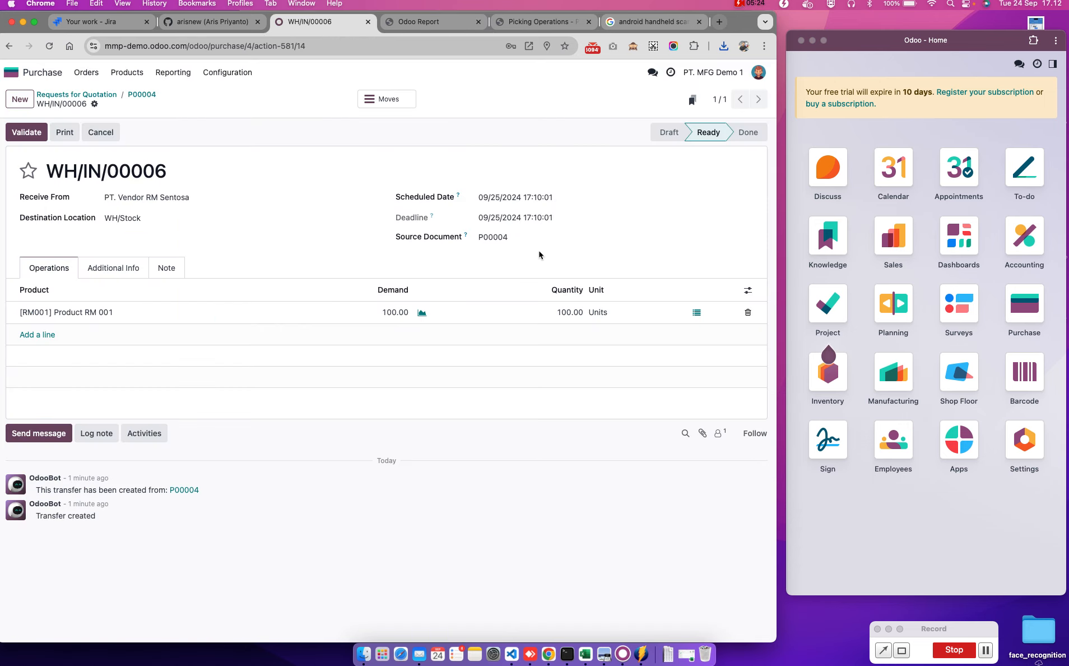
Bring up the Picking Operations PDF alongside the separate Odoo window and clear its text selection.
left_click(877, 45)
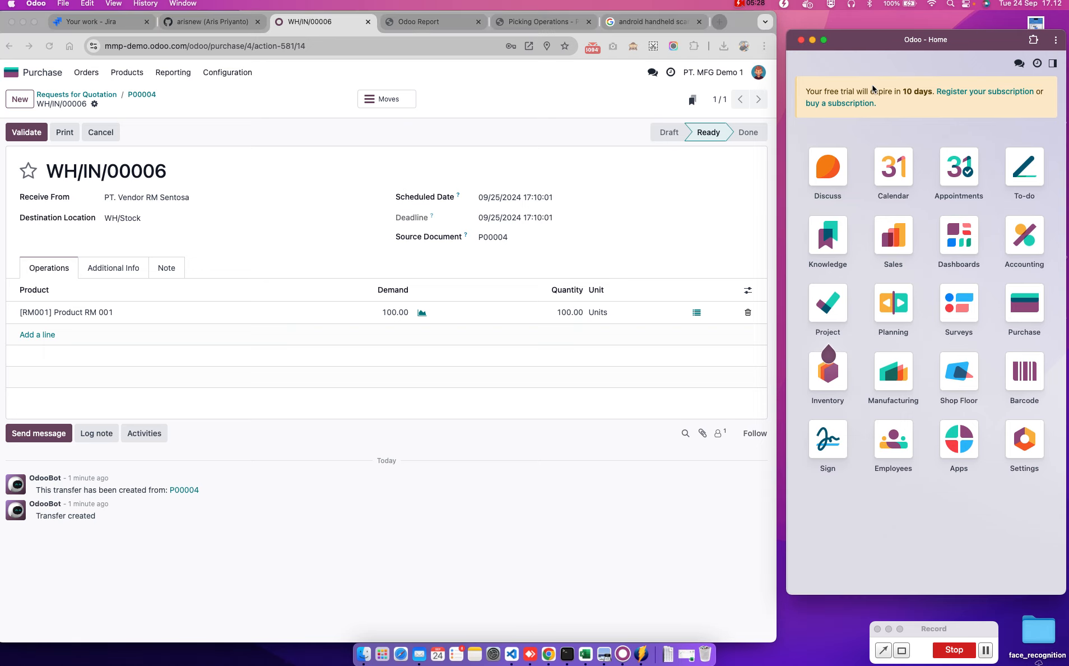
left_click(542, 22)
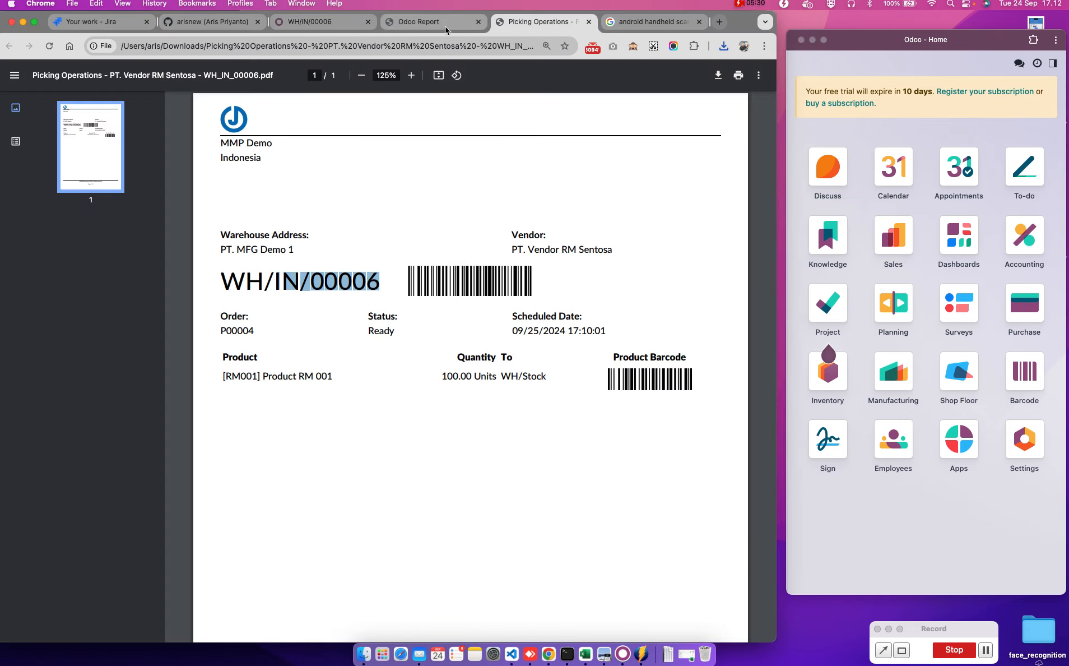
left_click(719, 142)
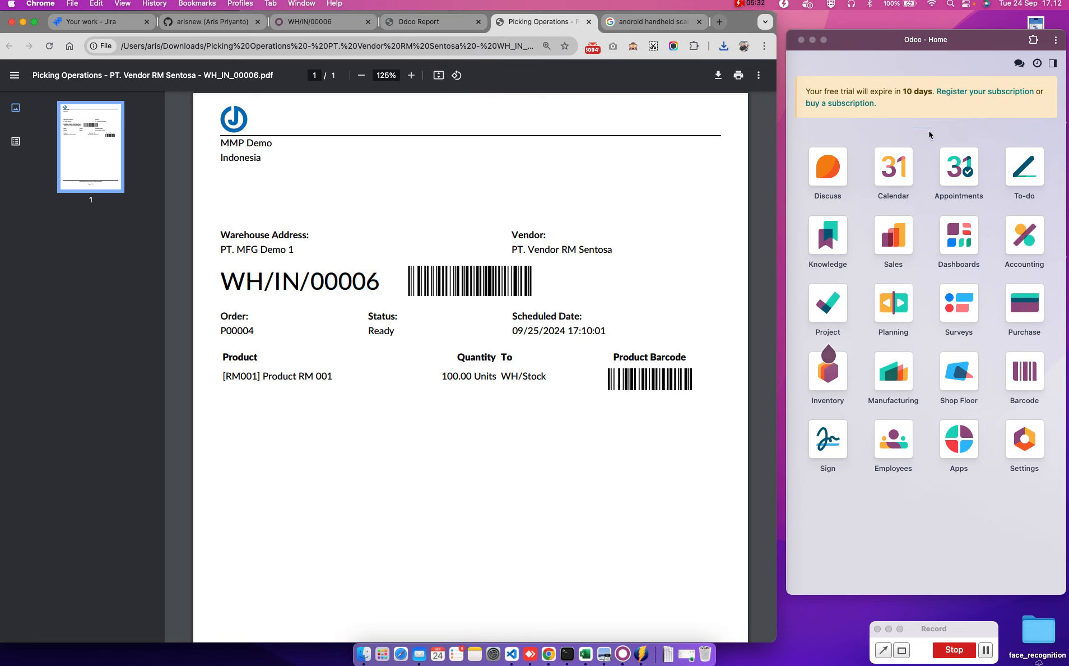
Open the Barcode app in the separate Odoo window and examine its instructions for scanning a document and a product.
left_click(964, 58)
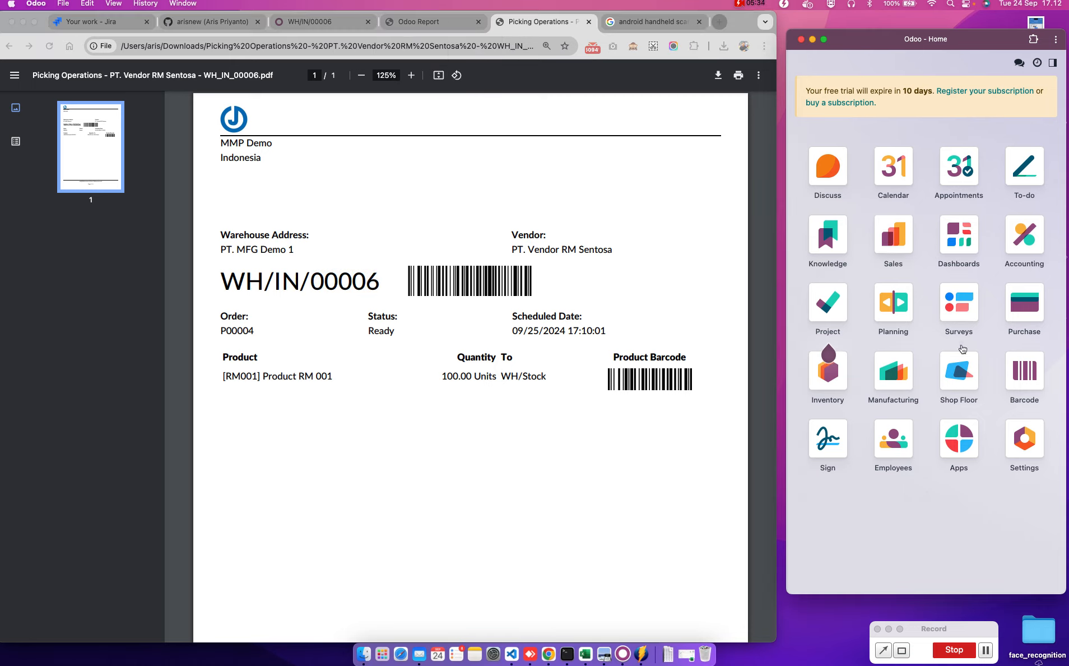
left_click(1027, 380)
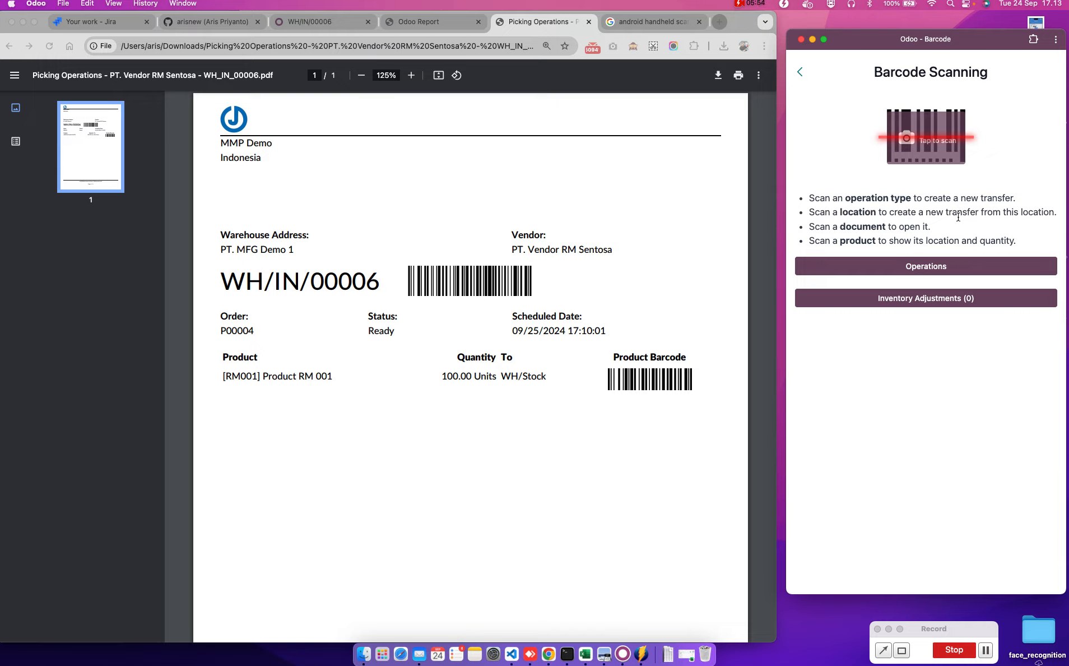
double_click(853, 229)
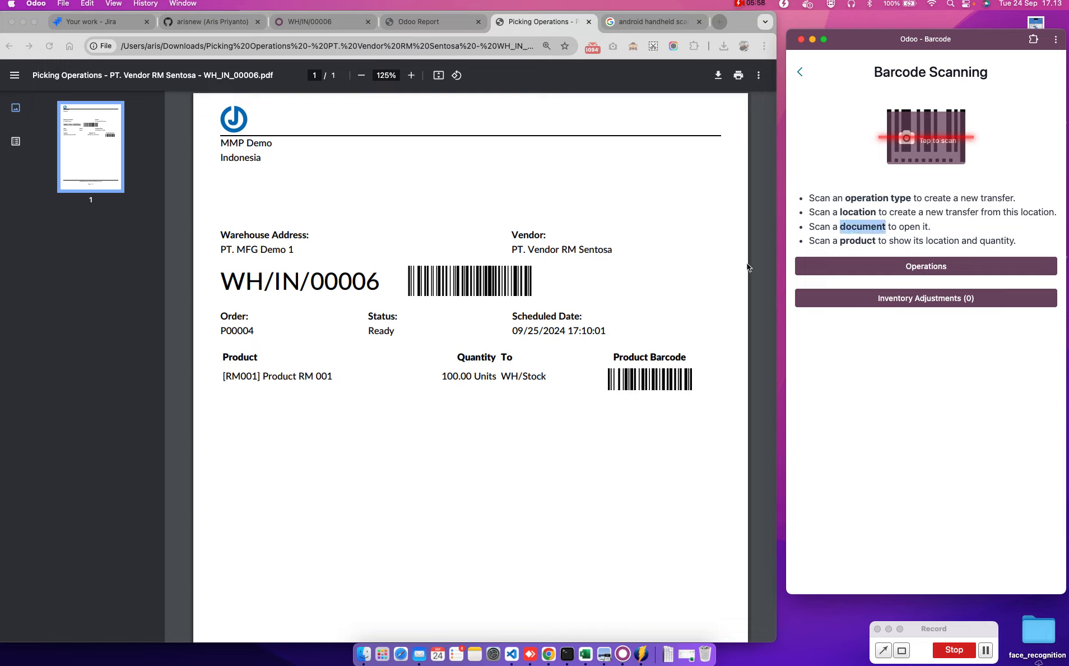
left_click(932, 227)
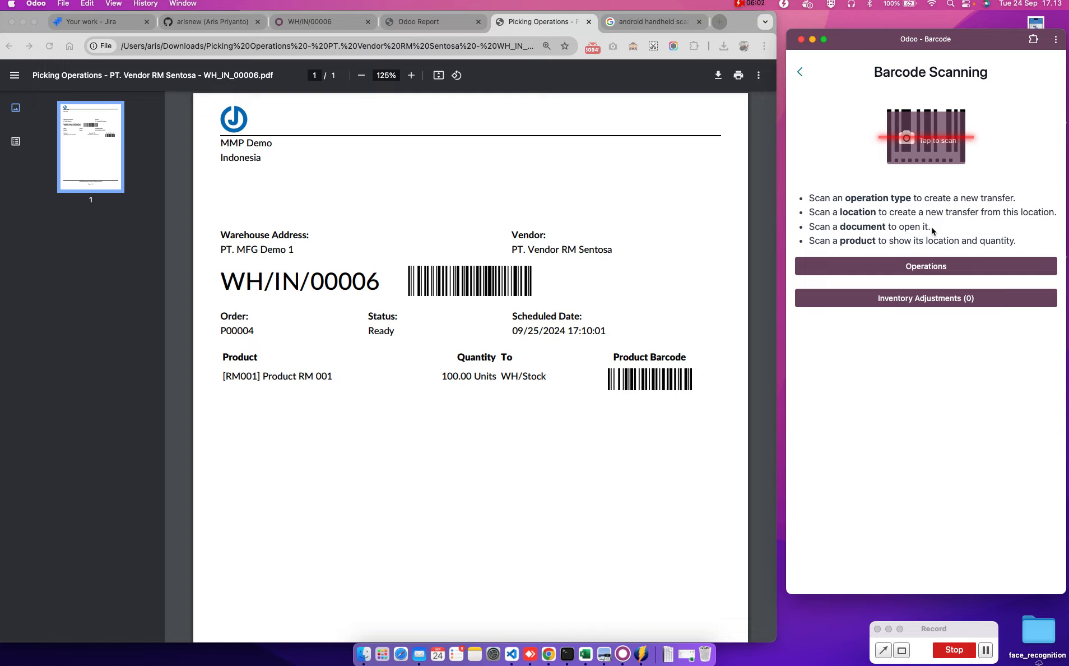
double_click(847, 244)
left_click(907, 357)
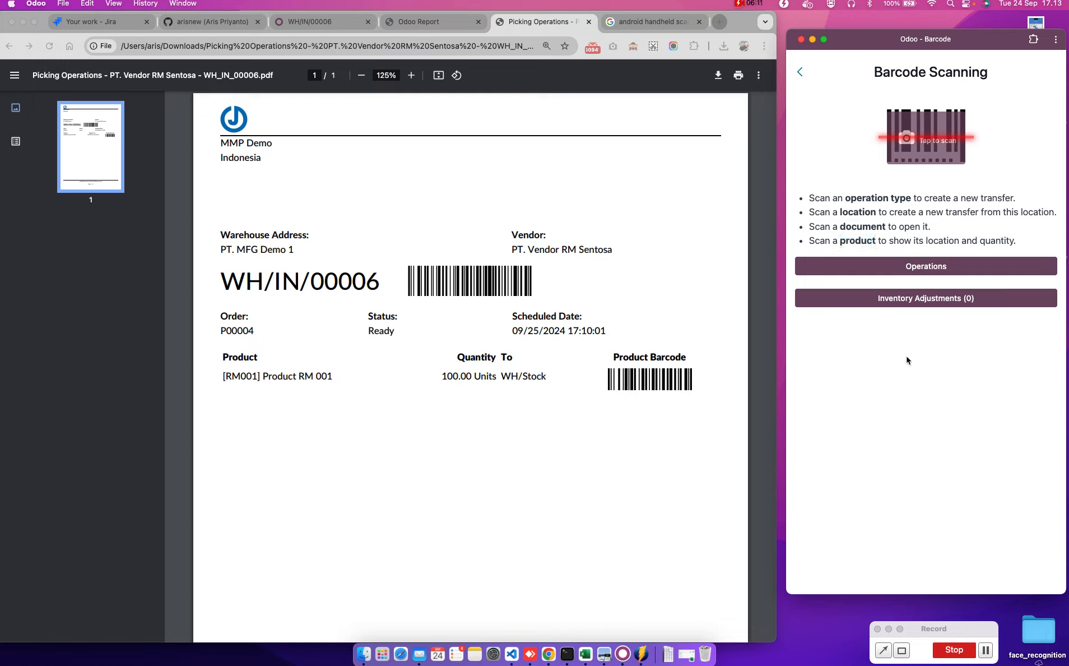
View the list of barcode operation types and return to the Odoo home screen.
left_click(932, 269)
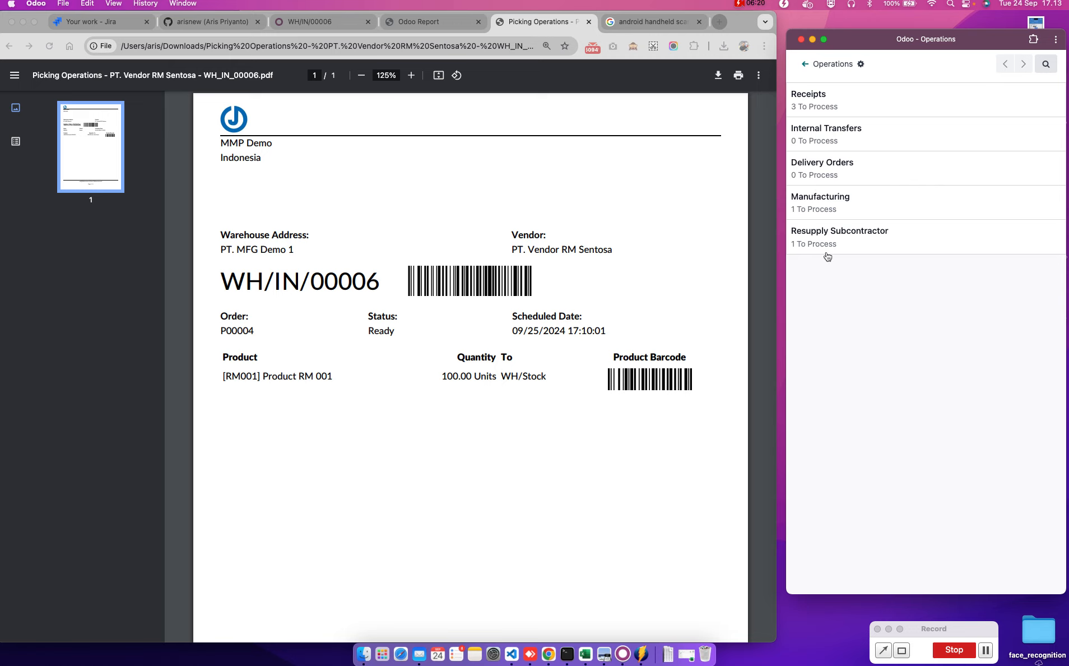
left_click(806, 65)
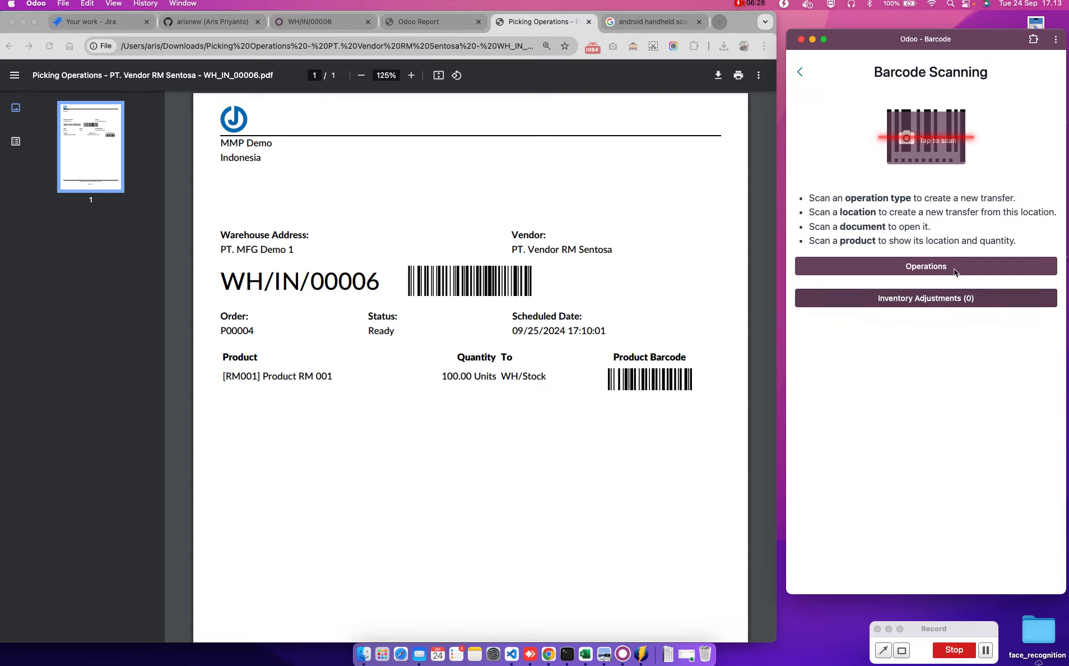
left_click(803, 74)
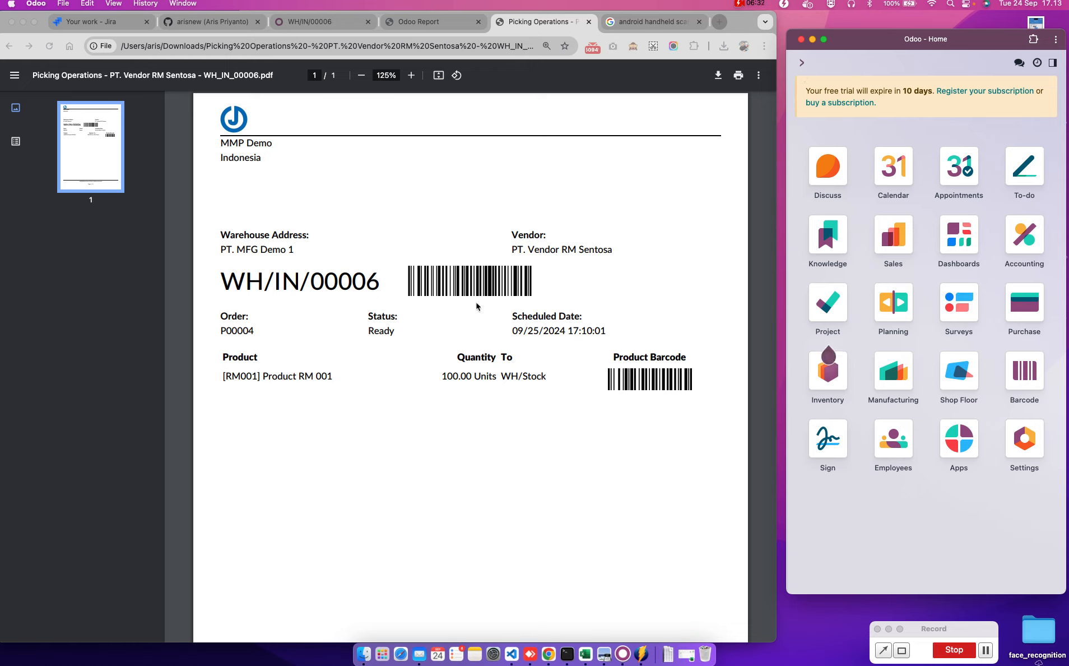
Reopen the Barcode app, check the Bluetooth devices for the scanner, and scan the document barcode of receipt WH/IN/00006.
left_click(1027, 376)
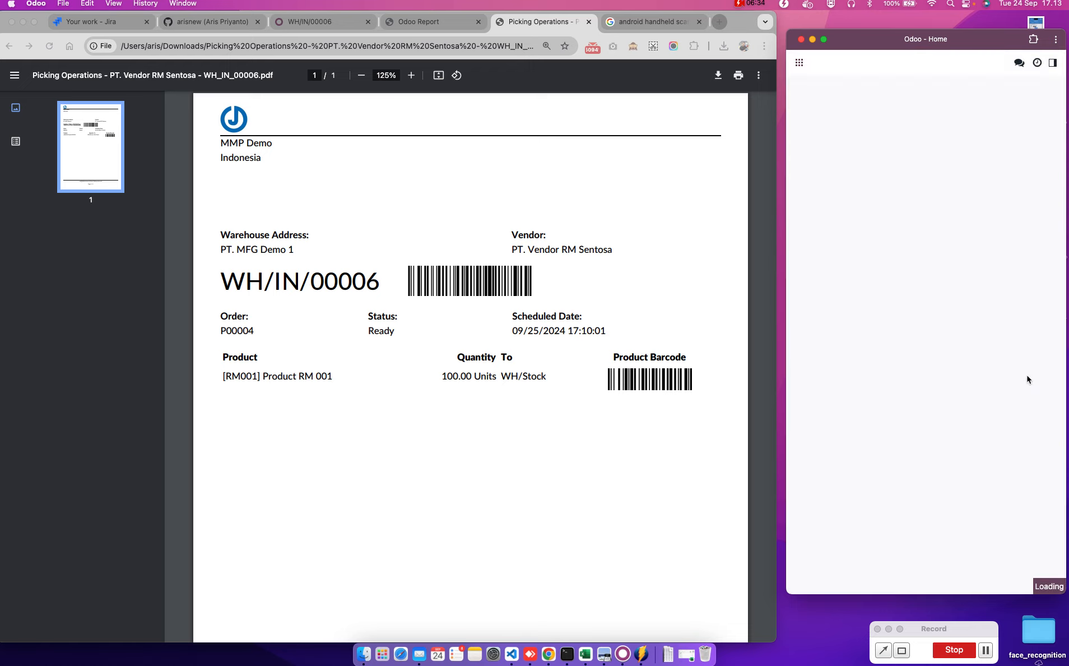
left_click(870, 10)
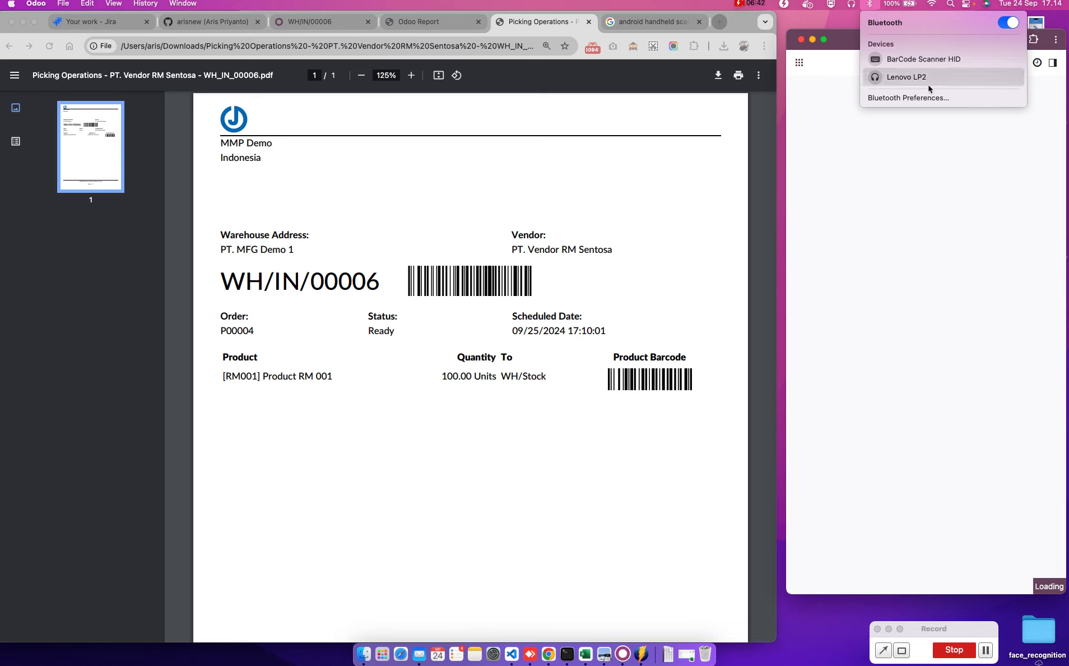
left_click(923, 183)
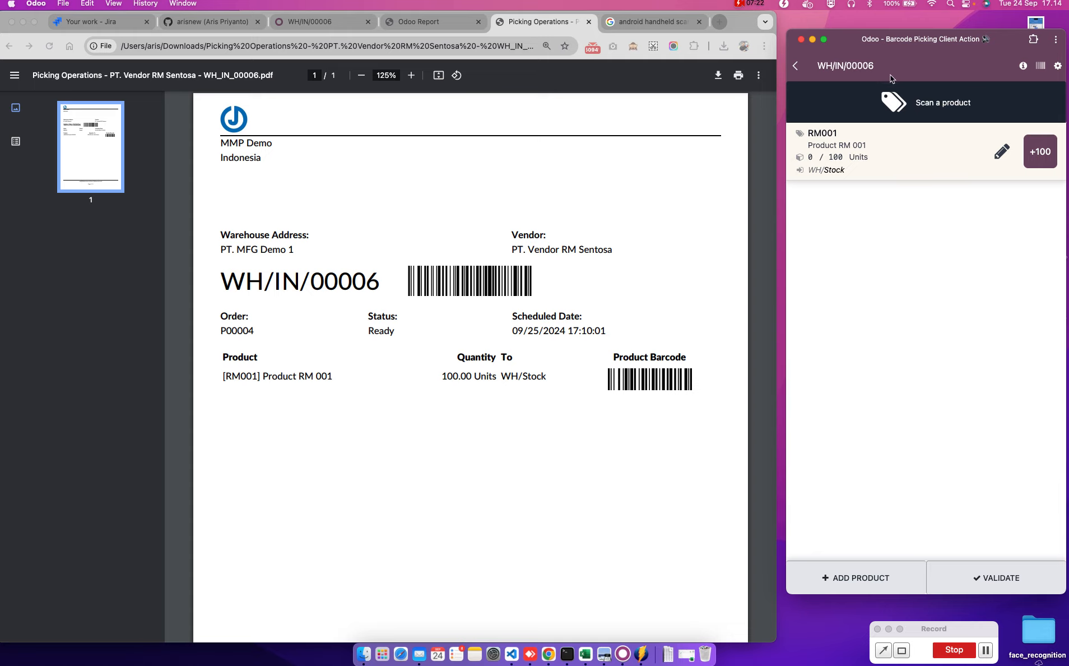
Scan Product RM 001 three times, add the remaining 97 units, and validate receipt WH/IN/00006.
mouse_move(928, 39)
left_mouse_down()
mouse_move(898, 39)
mouse_move(928, 39)
left_mouse_up()
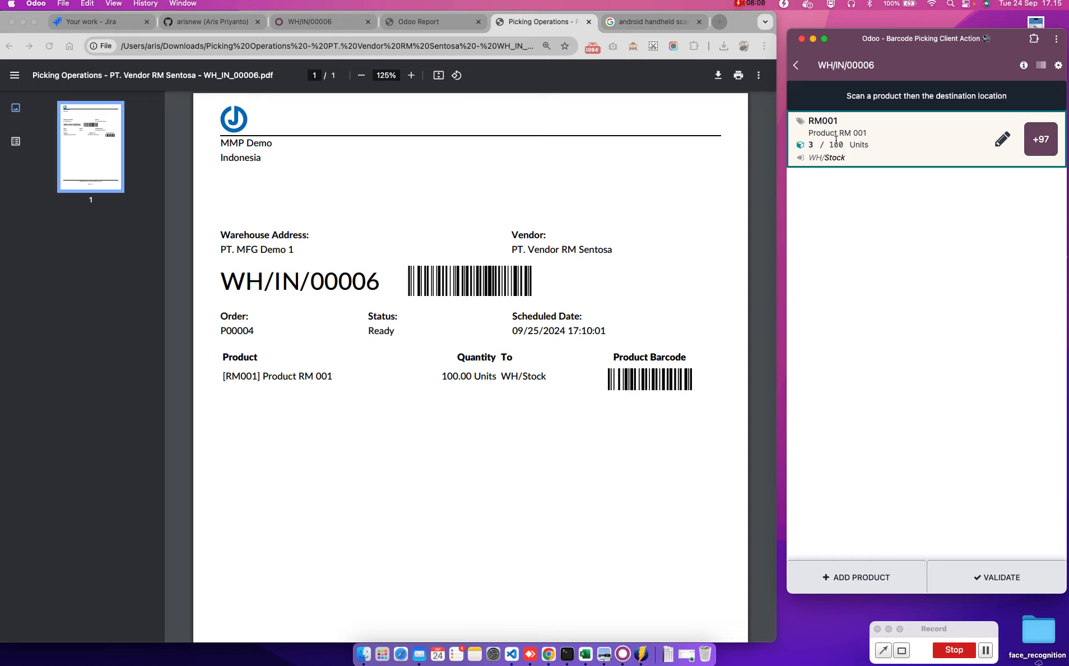
left_click(1003, 139)
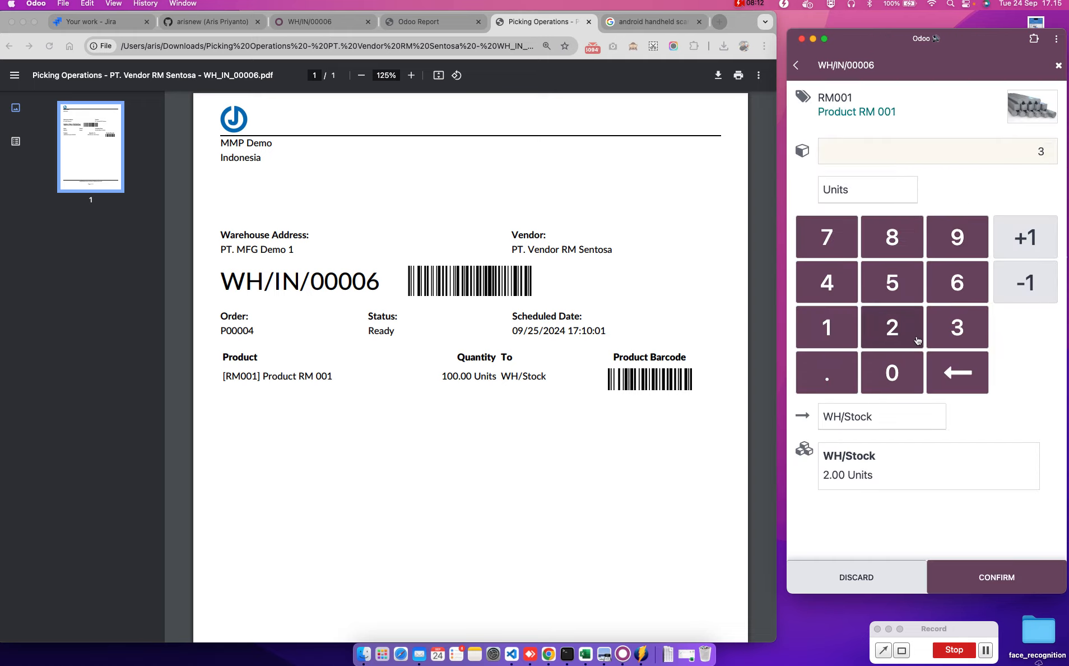
left_click(796, 65)
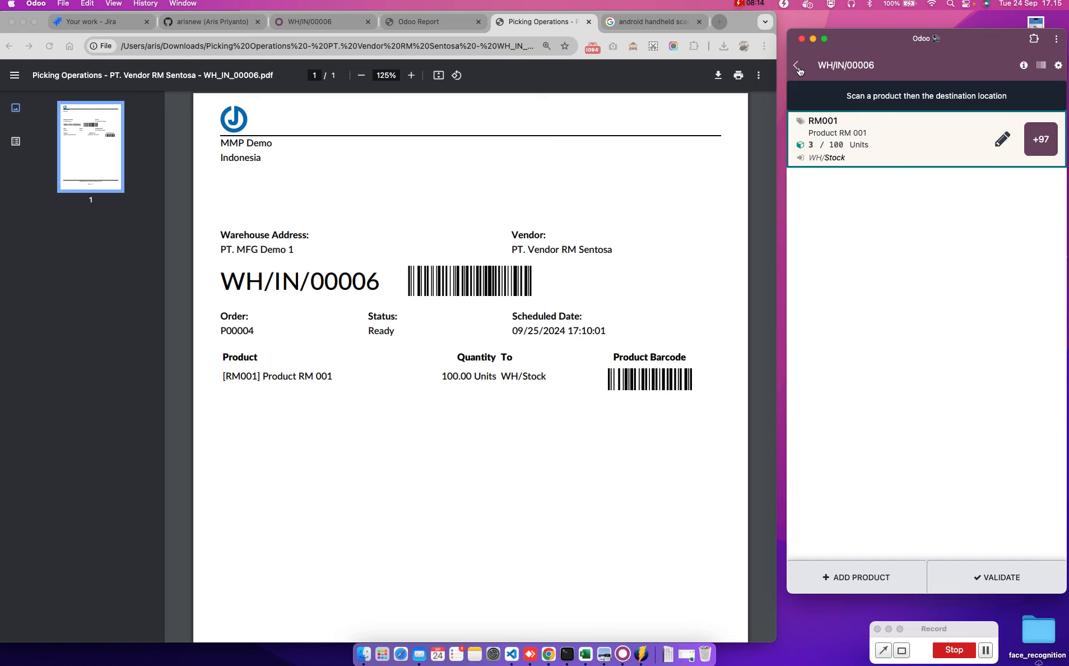
left_click(1044, 149)
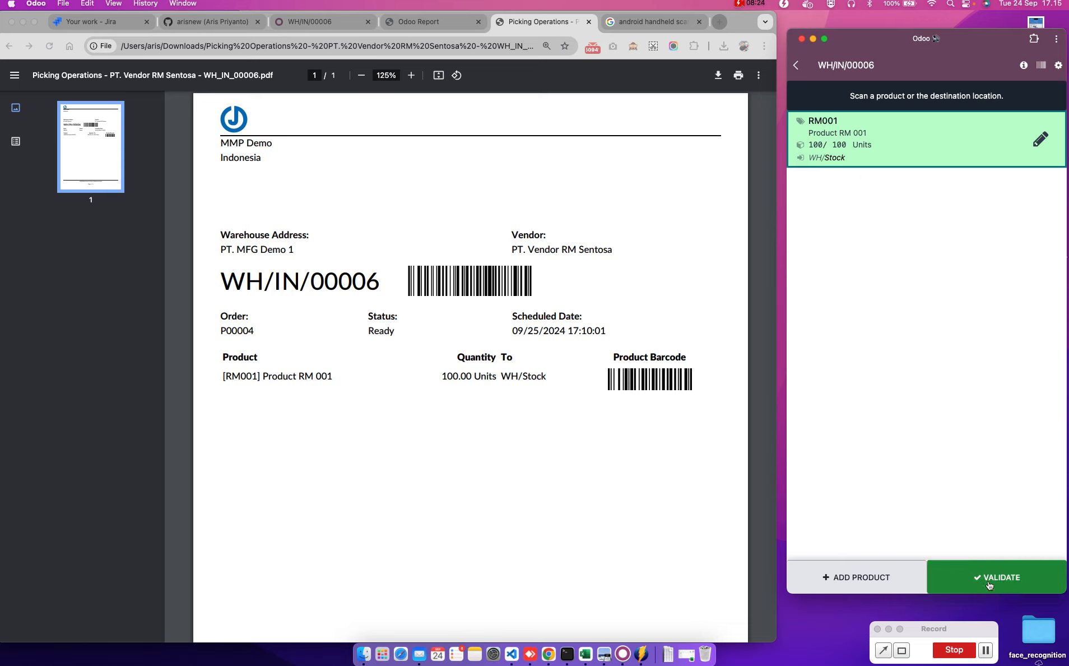
left_click(1002, 579)
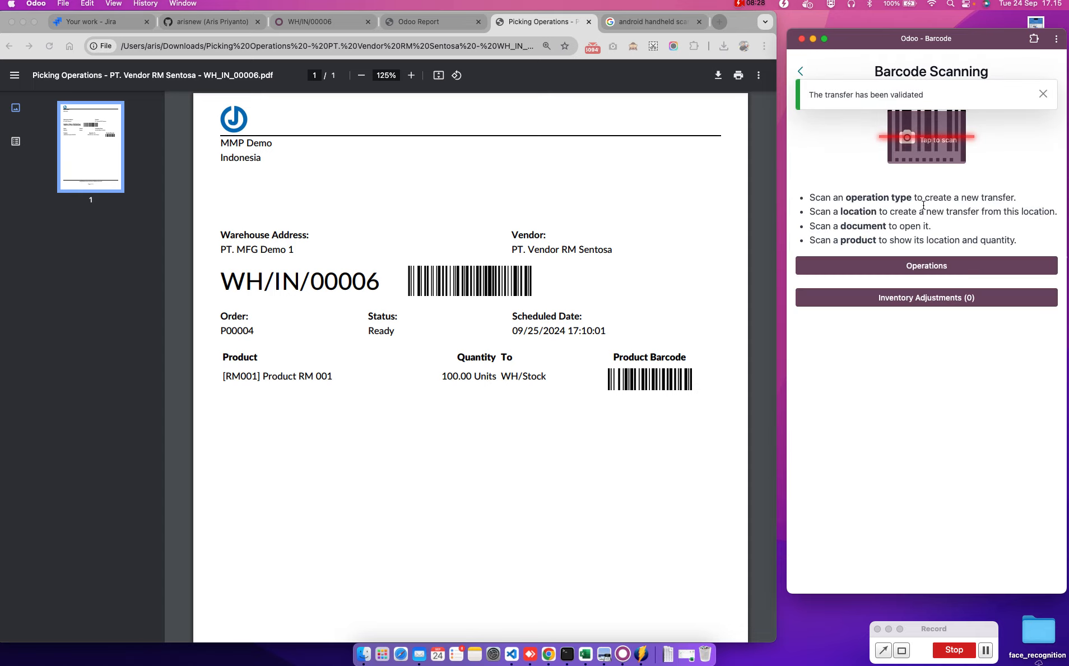
Reload receipt WH/IN/00006 in Chrome, check its detailed moves, and return to purchase order P00004.
left_click(330, 23)
left_click(50, 47)
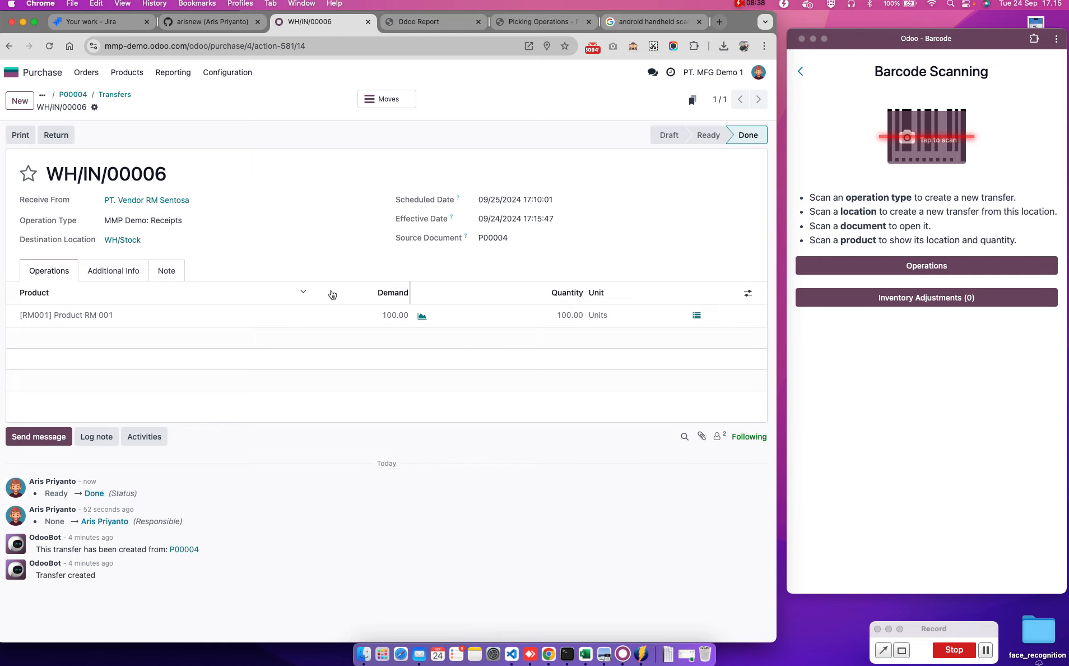
left_click(401, 99)
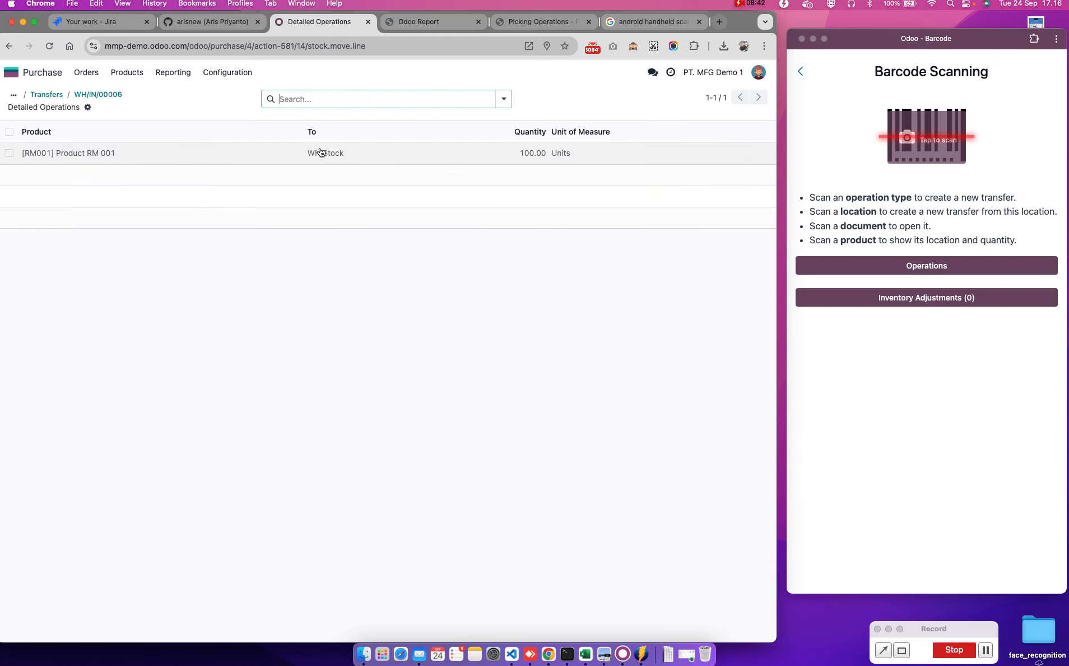
left_click(89, 94)
left_click(73, 95)
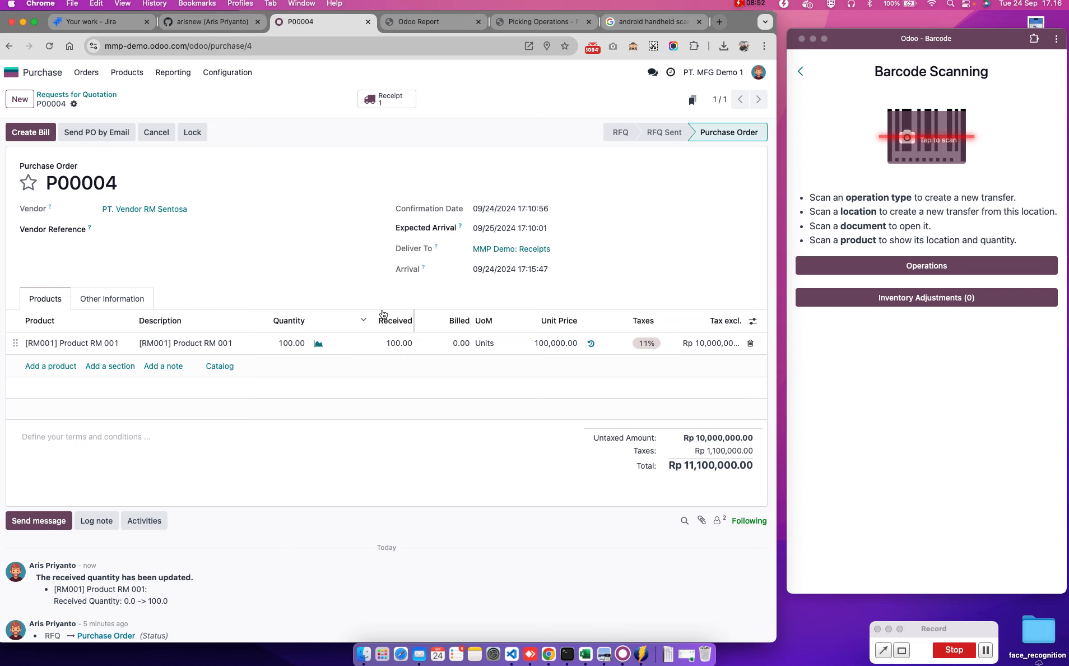
Switch to the demo checklist in VS Code and mark Receipt (PO) with an x.
left_click(512, 653)
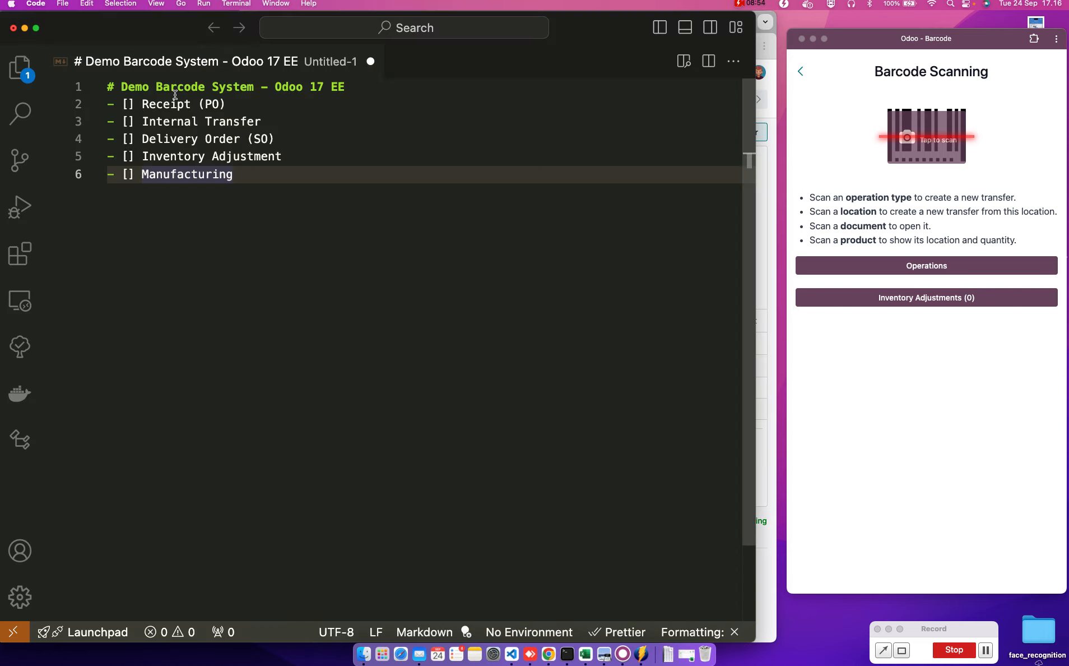
left_click(130, 104)
type("x")
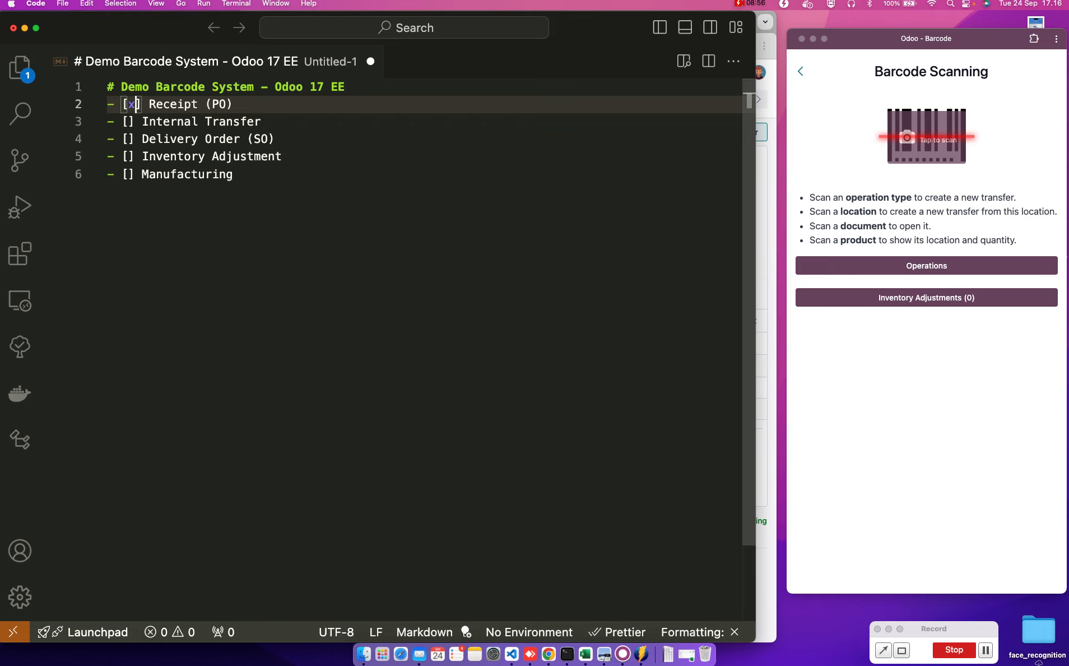
Highlight Internal Transfer in the checklist and the location-scanning instruction in the Odoo Barcode window.
left_click_drag(141, 121, 278, 123)
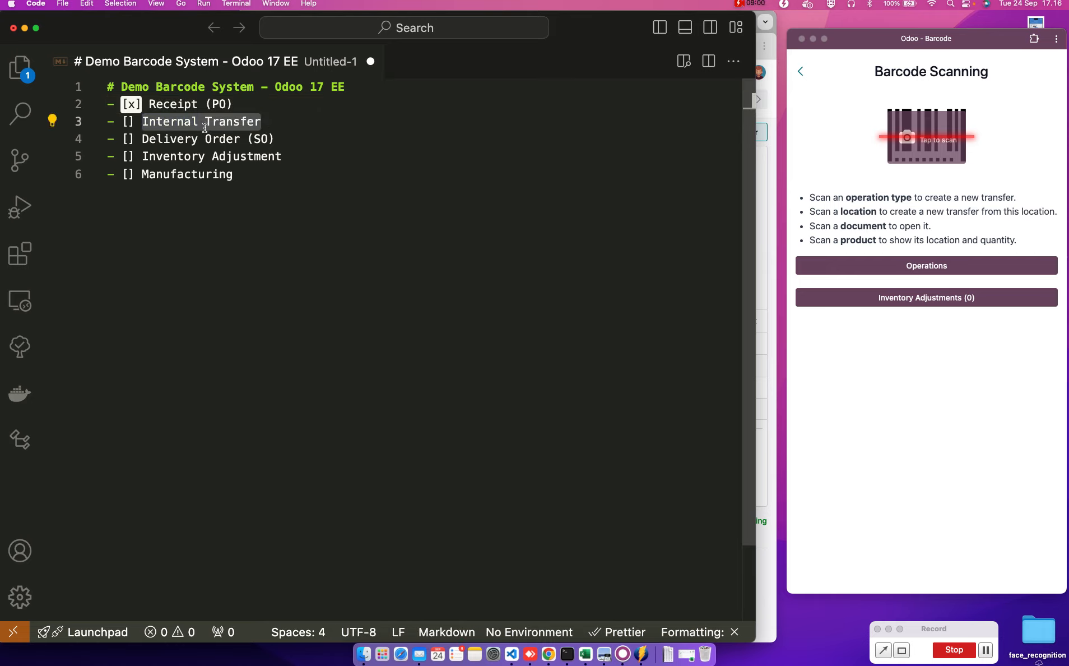
left_click(287, 126)
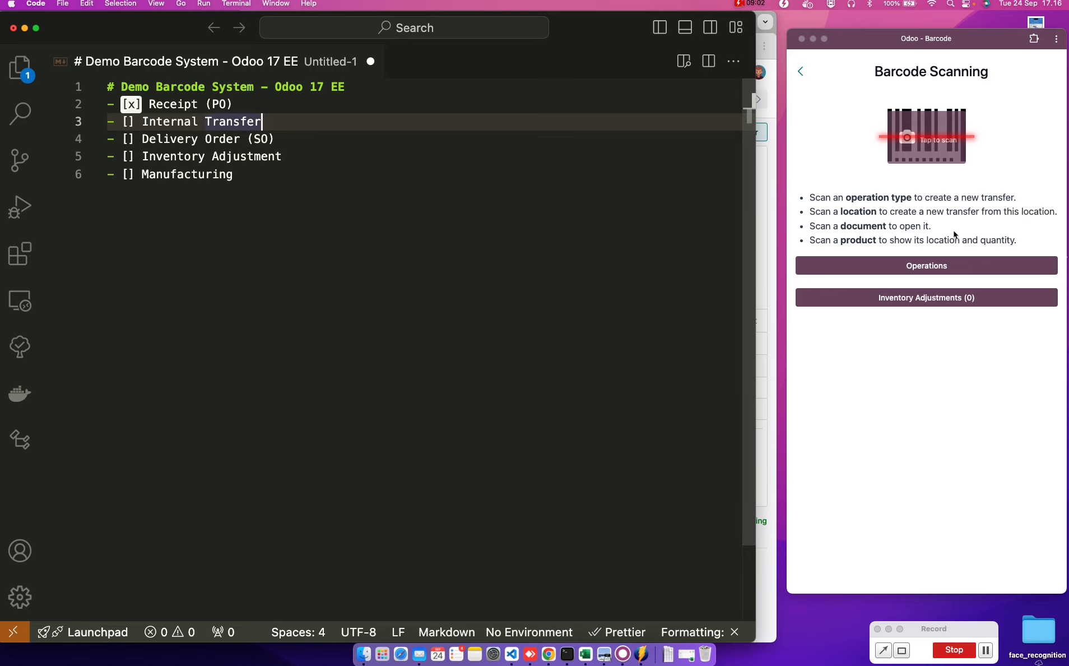
left_click(926, 41)
left_click_drag(841, 211, 878, 211)
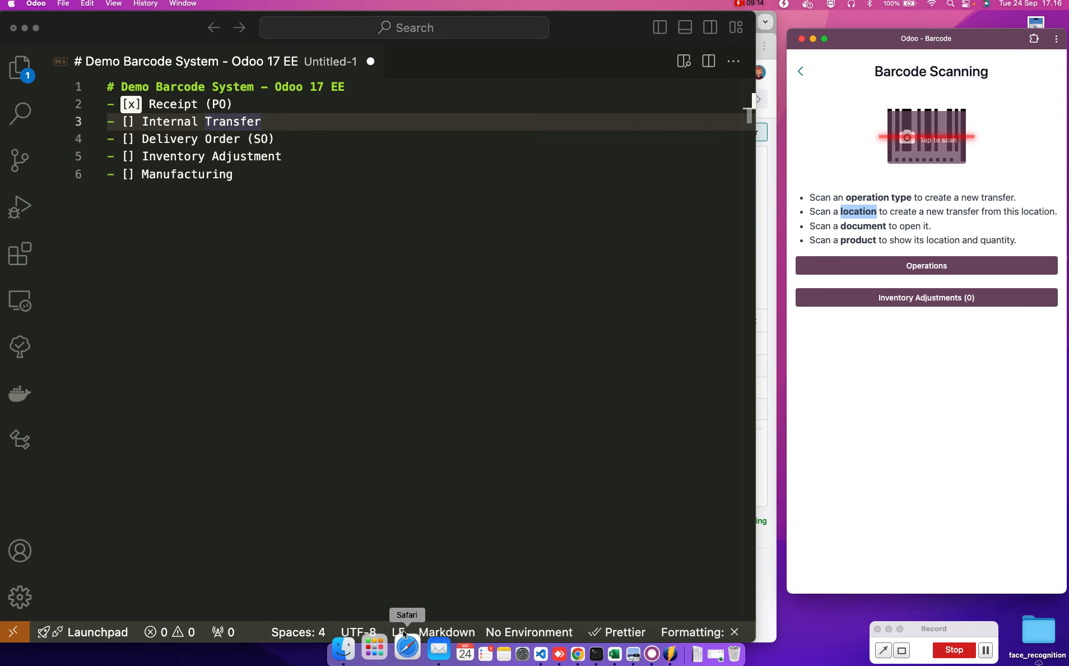
Return to Odoo in Chrome and open the Inventory app's Locations report.
left_click(765, 552)
left_click(175, 73)
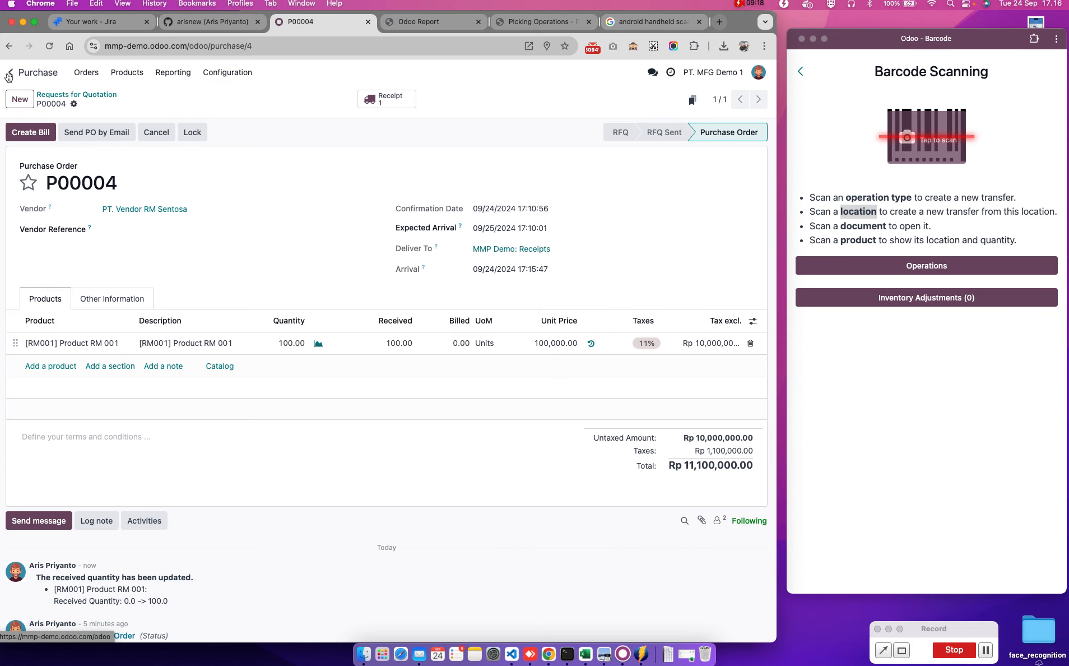
left_click(9, 74)
left_click(208, 315)
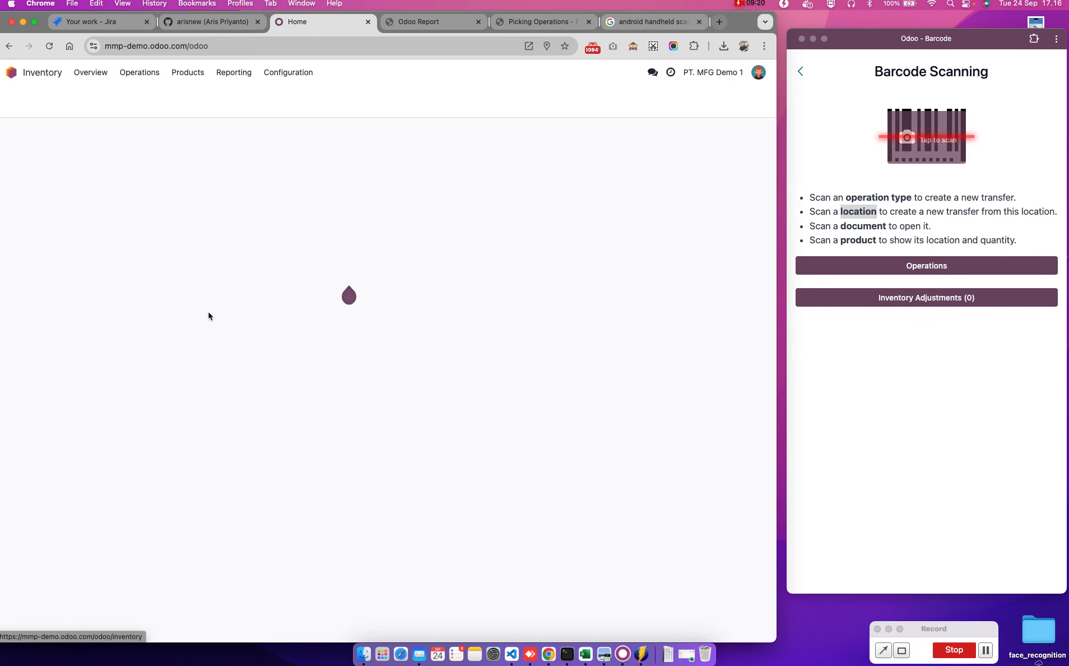
left_click(234, 73)
left_click(256, 109)
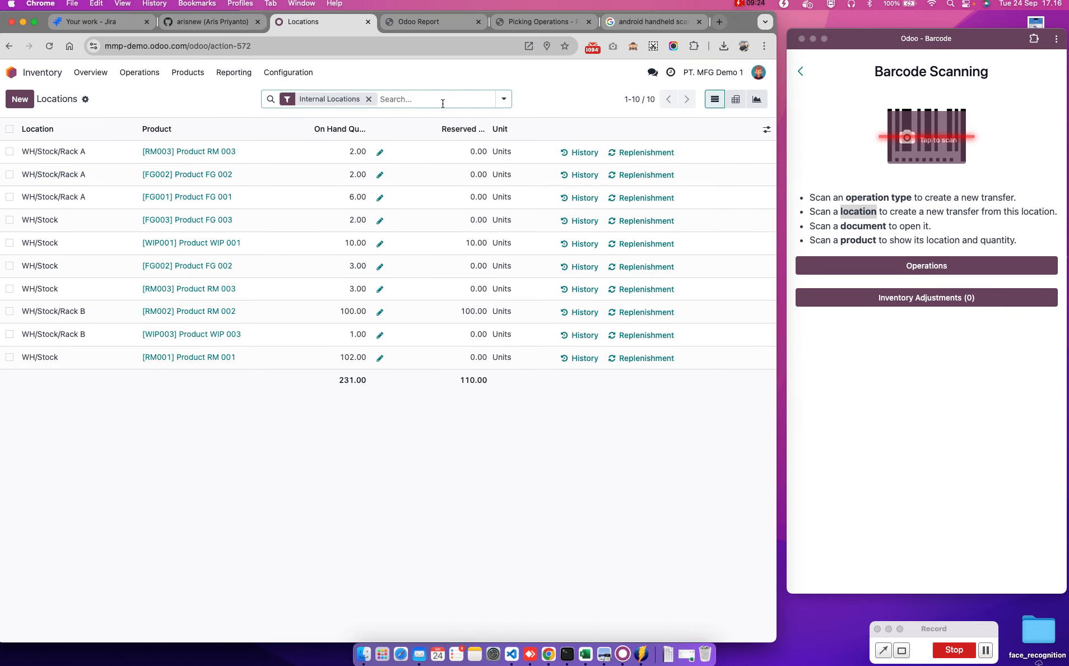
Group the stock by Location and then Product, and expand WH/Stock/Rack A and WH/Stock/Rack B.
left_click(504, 98)
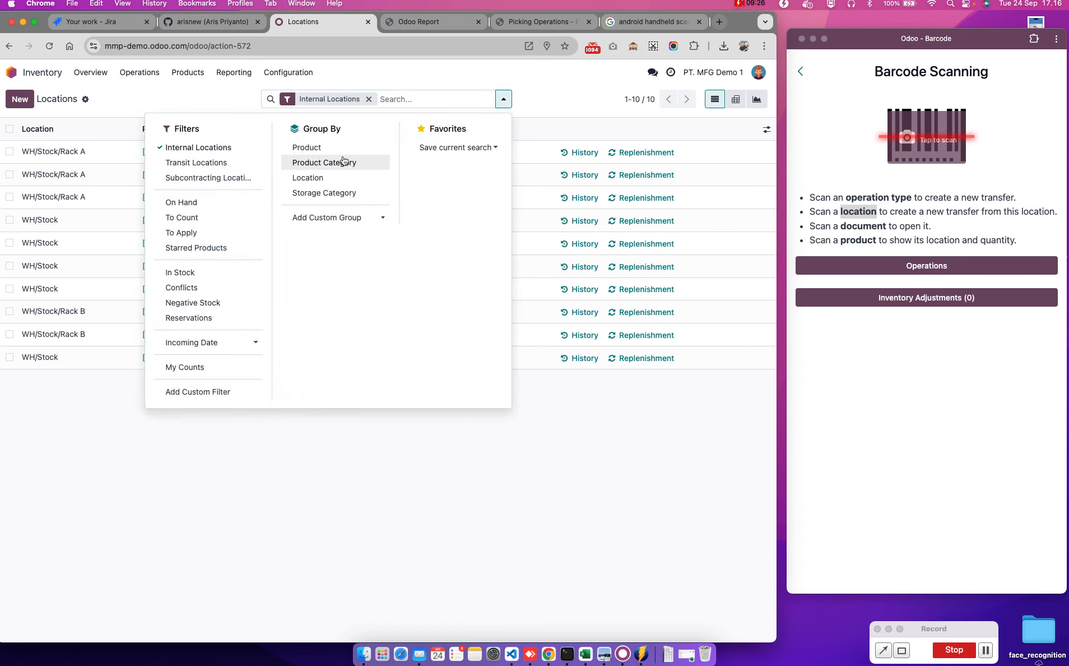
left_click(339, 183)
left_click(327, 147)
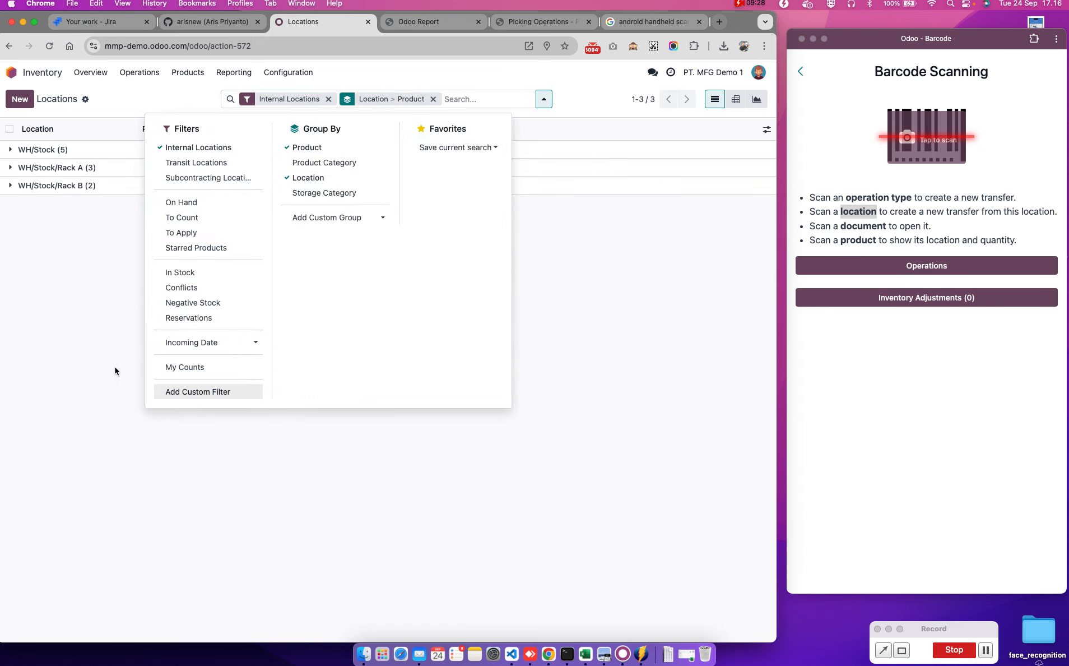
left_click(90, 337)
left_click(105, 173)
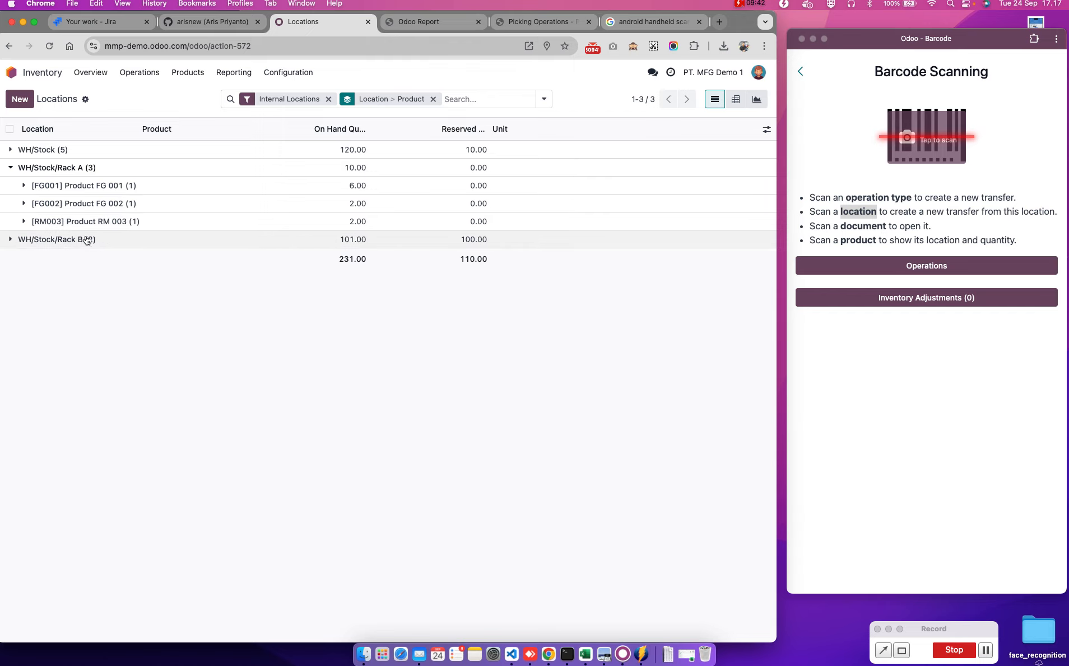
left_click(11, 241)
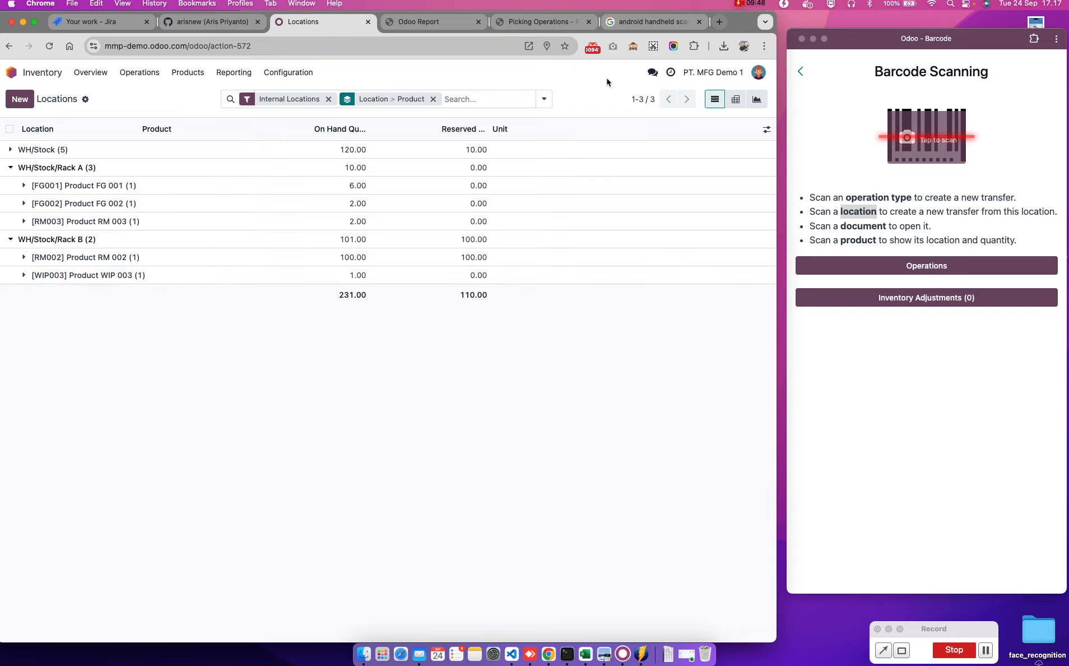
Bring up the location barcode and Product WIP 003 label PDFs in Preview and place the label below the location barcode.
left_click(604, 650)
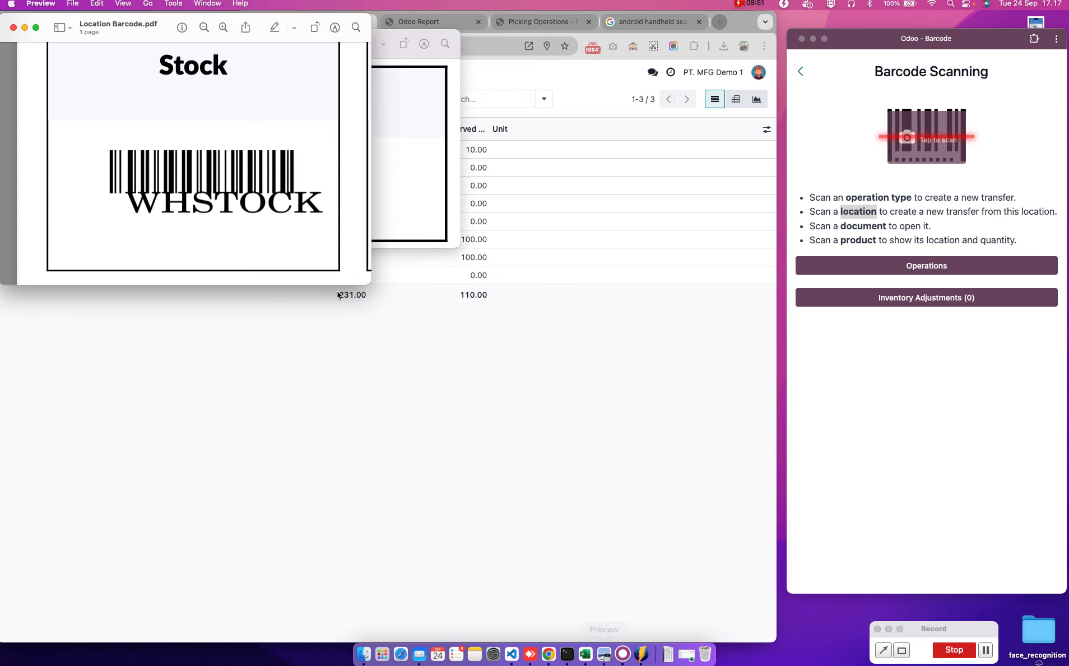
left_click(383, 172)
left_click(213, 44)
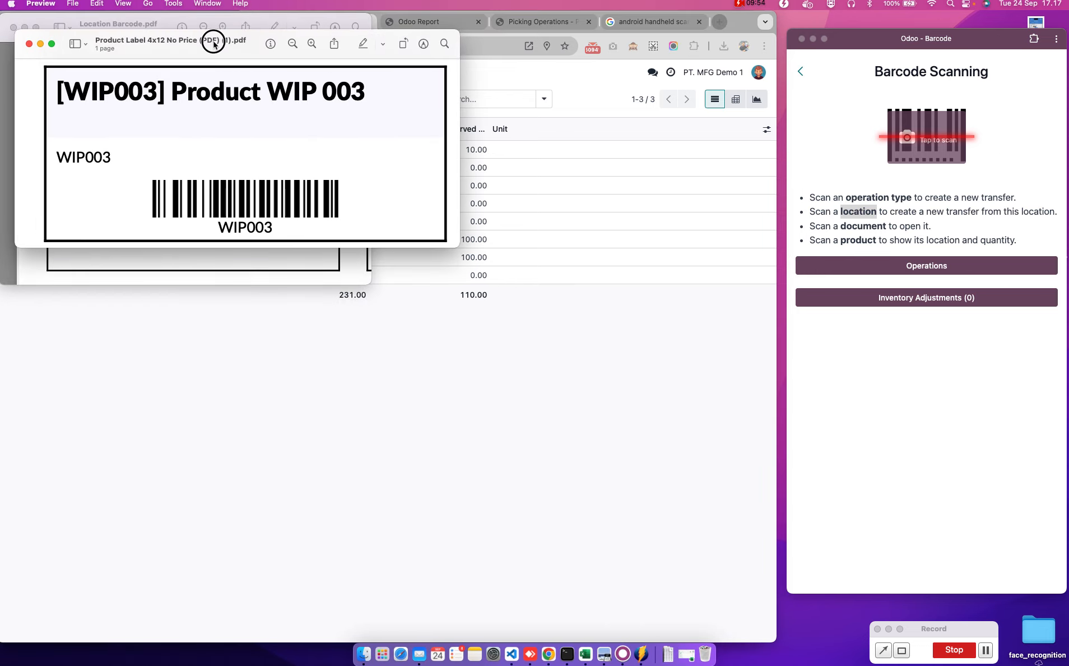
left_click_drag(214, 45, 214, 344)
left_click(511, 350)
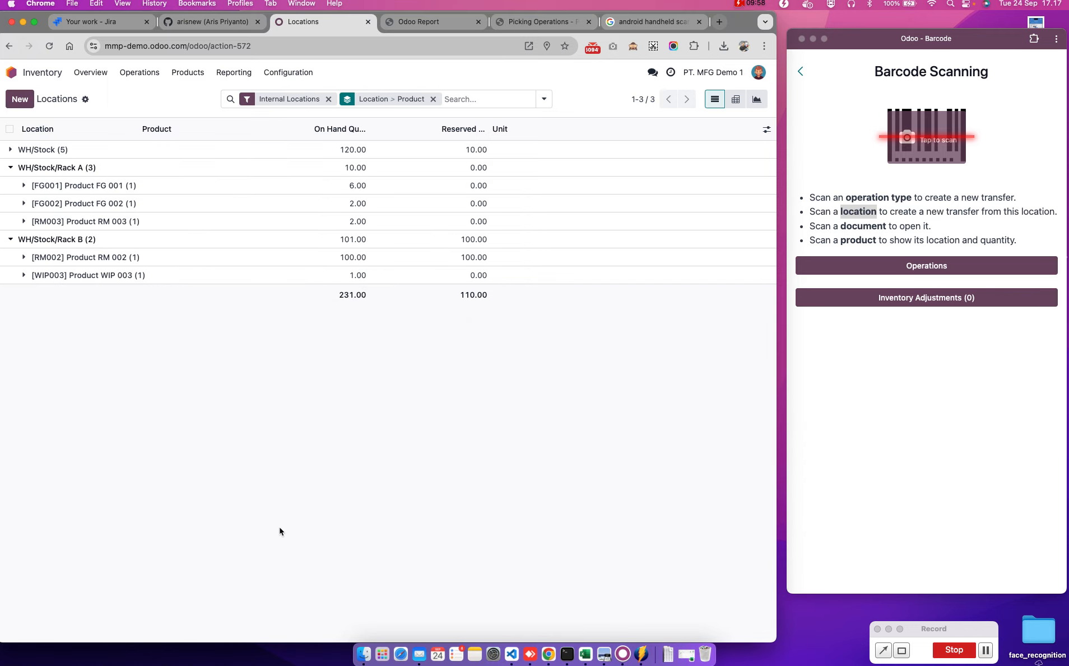
left_click(603, 651)
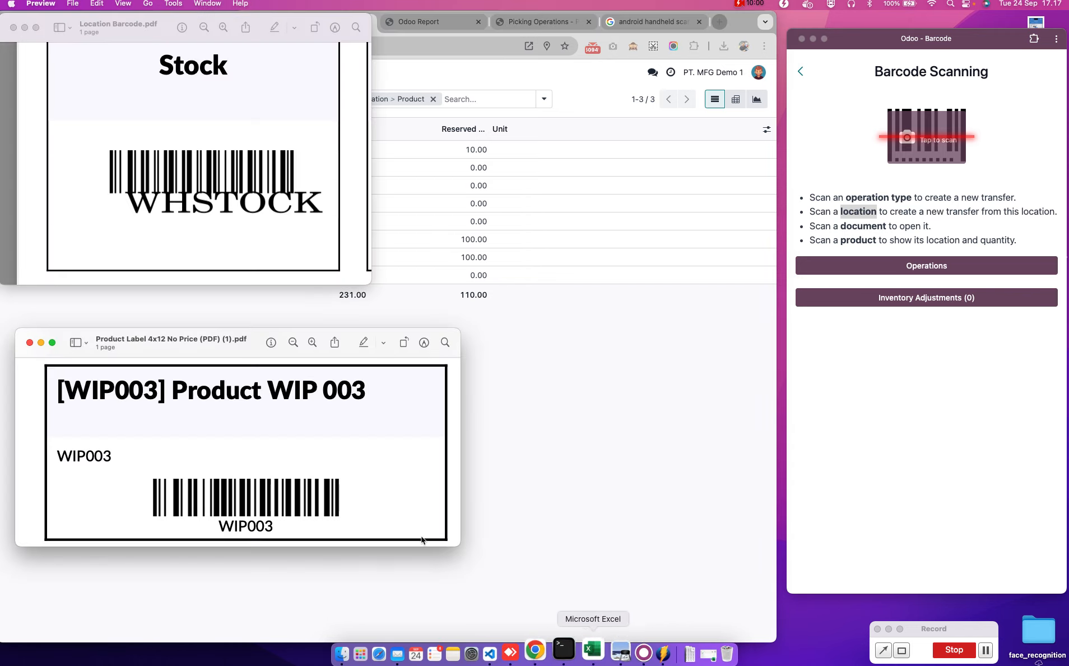
Show the RM003 label enlarged in the product label PDF in place of the WIP003 label.
scroll(288, 475, "up", 5)
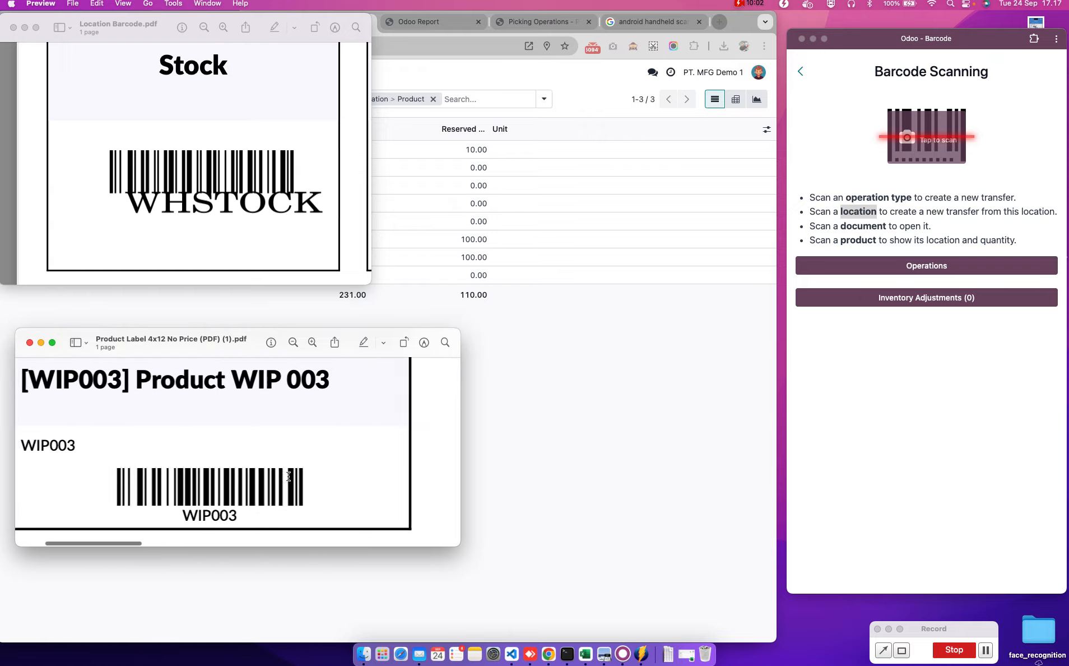
scroll(288, 476, "left", 4)
scroll(288, 476, "down", 6)
left_click(293, 343)
left_click(293, 343)
scroll(281, 393, "up", 5)
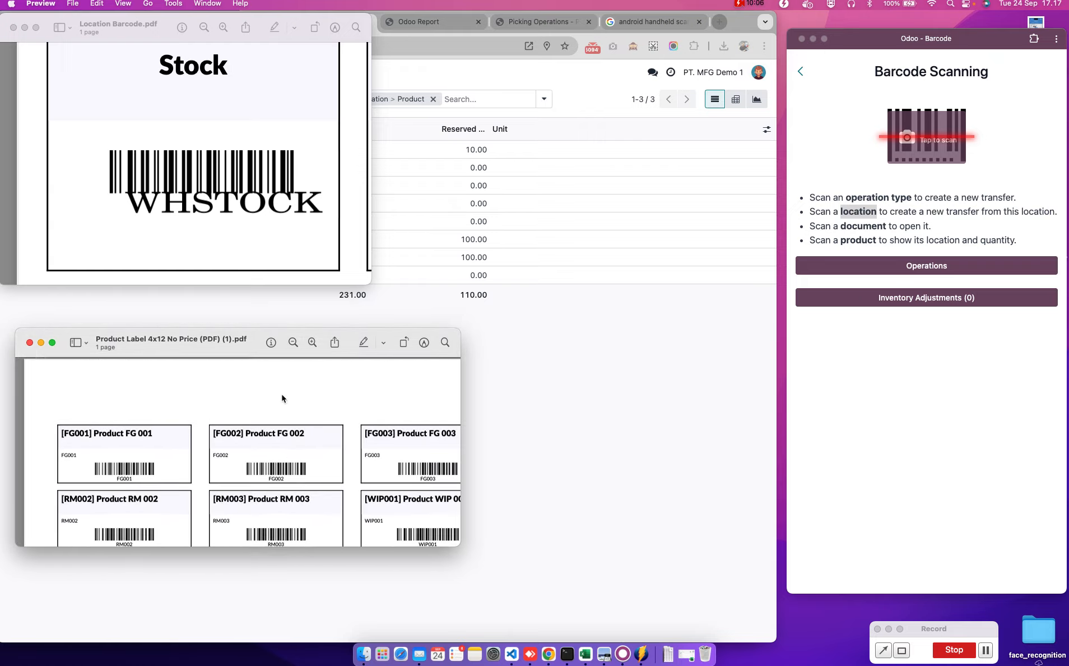
scroll(282, 397, "down", 4)
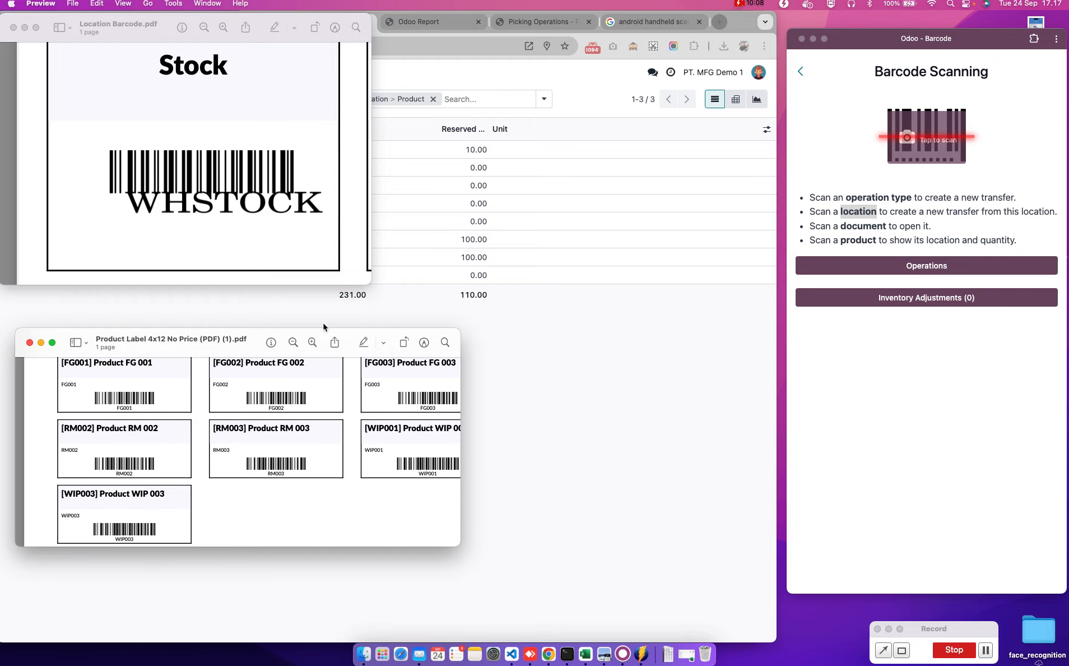
left_click(312, 342)
left_click(312, 342)
left_click(312, 342)
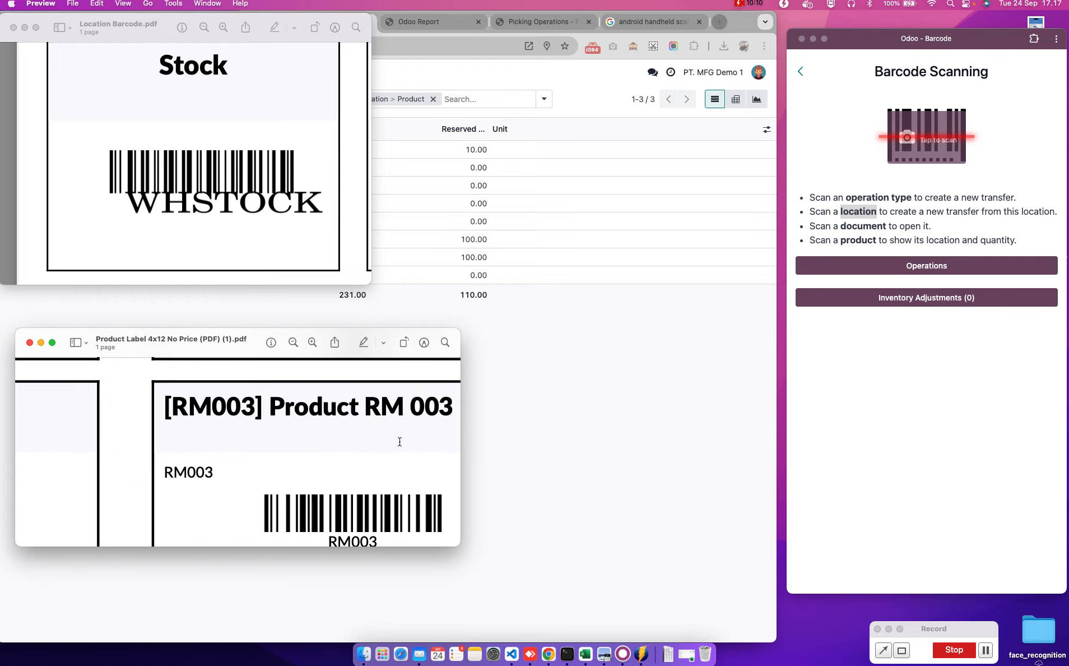
scroll(400, 442, "right", 3)
scroll(400, 441, "down", 1)
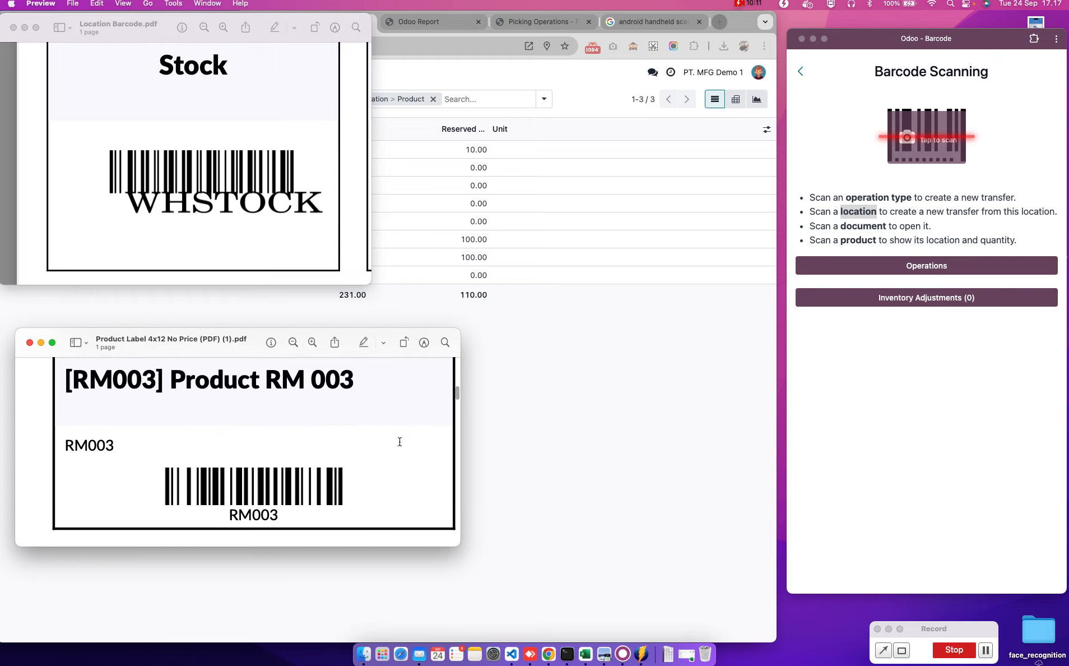
Enlarge the Rack A barcode in the location barcode PDF and arrange it above the RM003 label window.
left_click(254, 123)
left_click(204, 29)
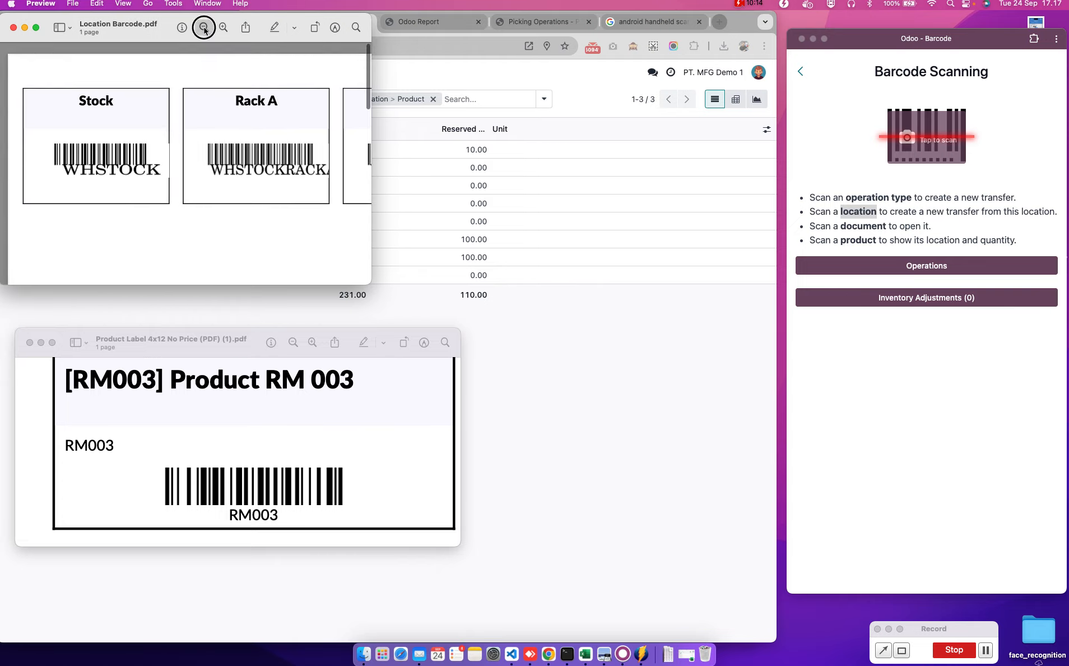
left_click(525, 358)
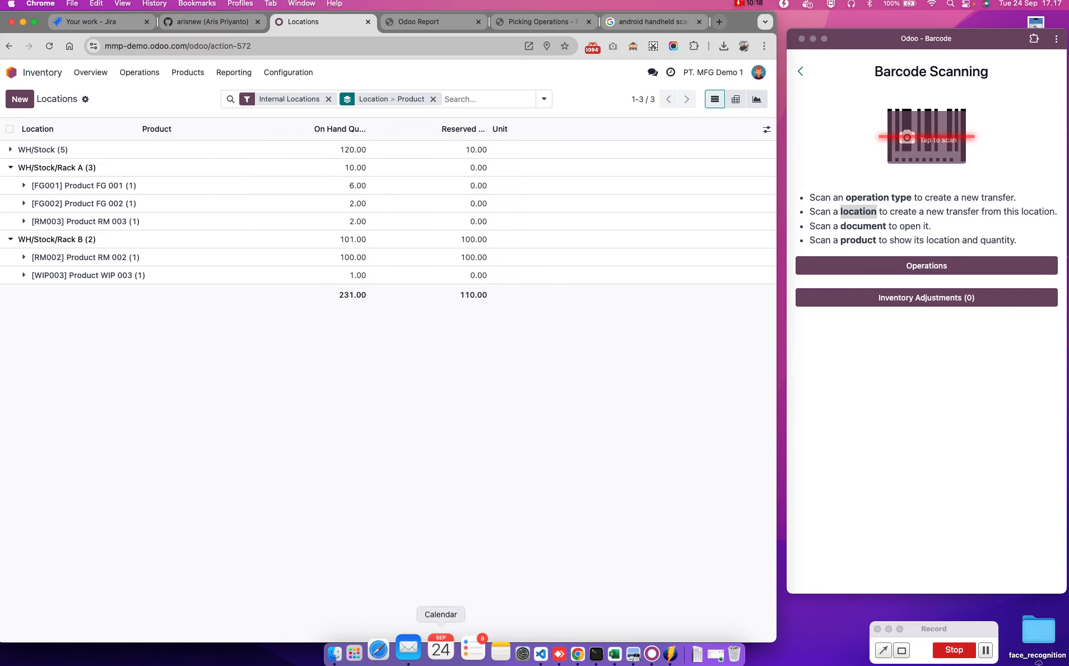
left_click(365, 654)
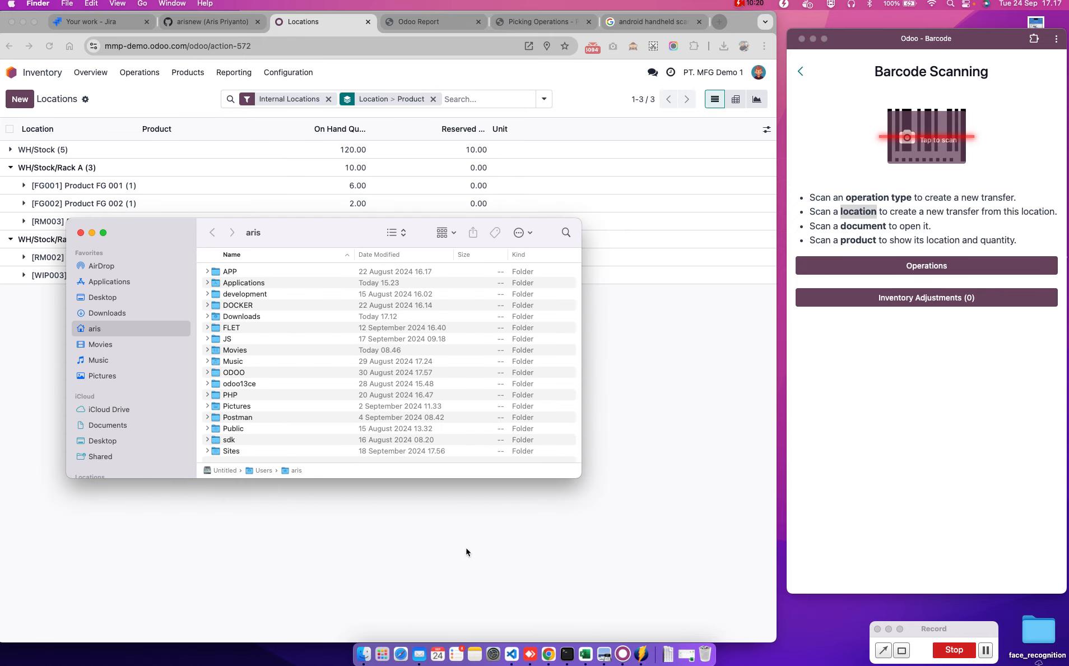
left_click(604, 653)
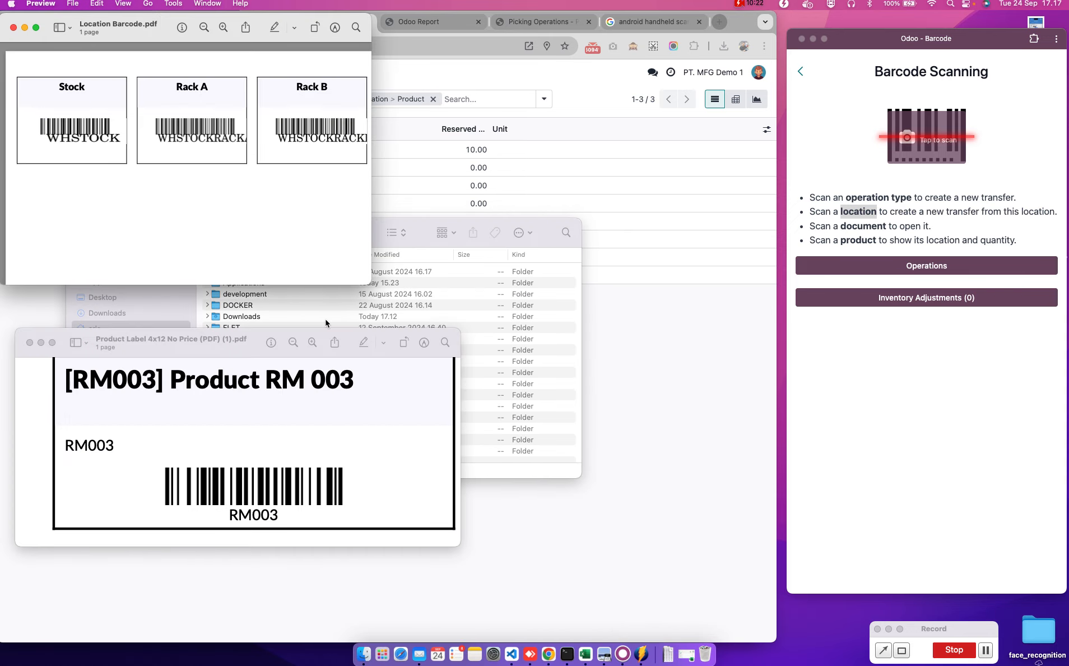
scroll(213, 110, "up", 6)
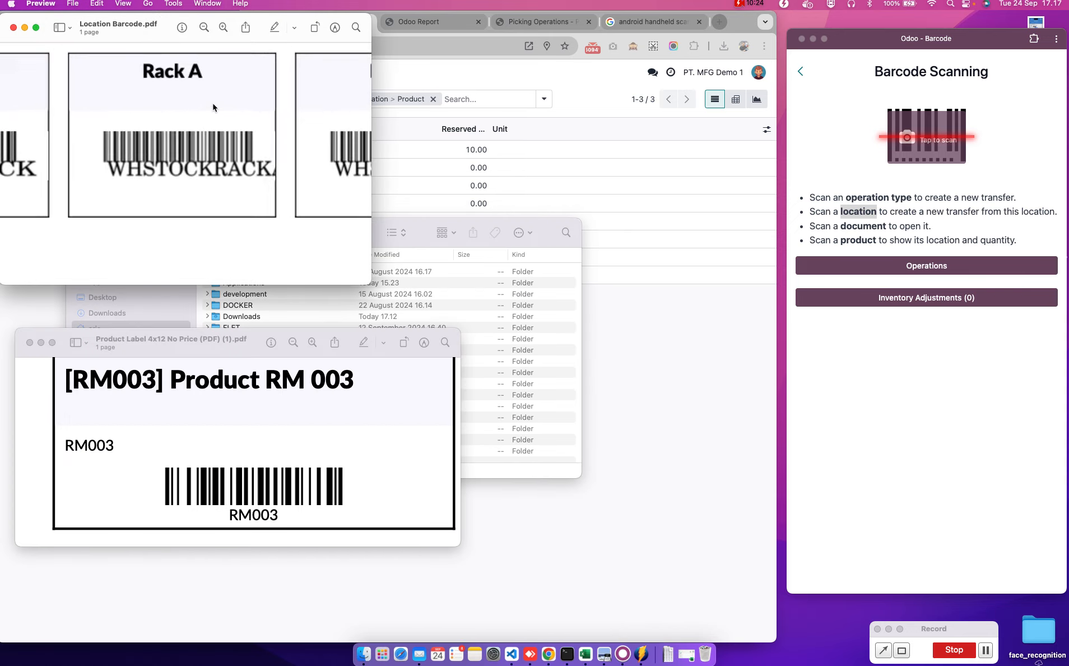
left_click_drag(197, 349, 165, 422)
left_click_drag(165, 34, 190, 57)
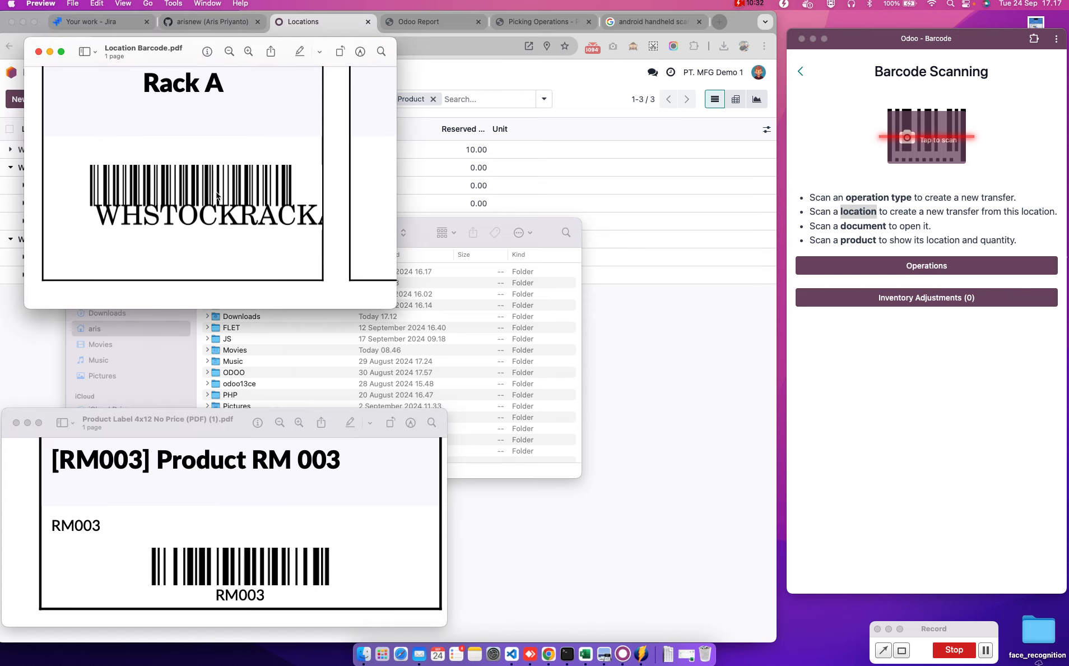
In the Odoo Barcode window, start an internal transfer by scanning the Rack A location and scan product RM003 once.
left_click(897, 37)
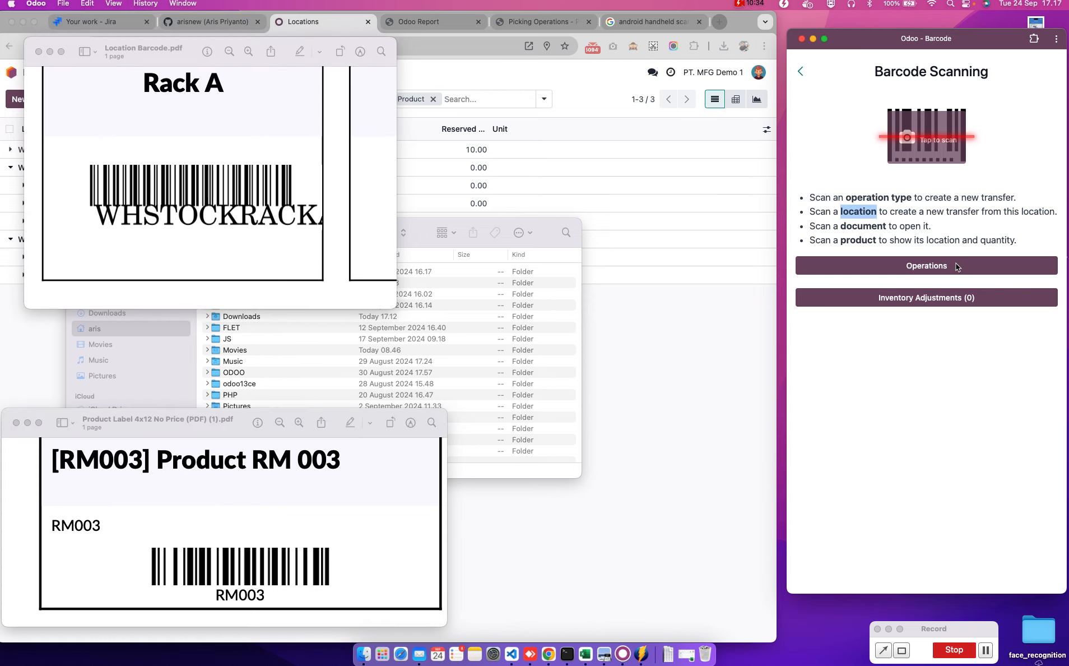
left_click(983, 394)
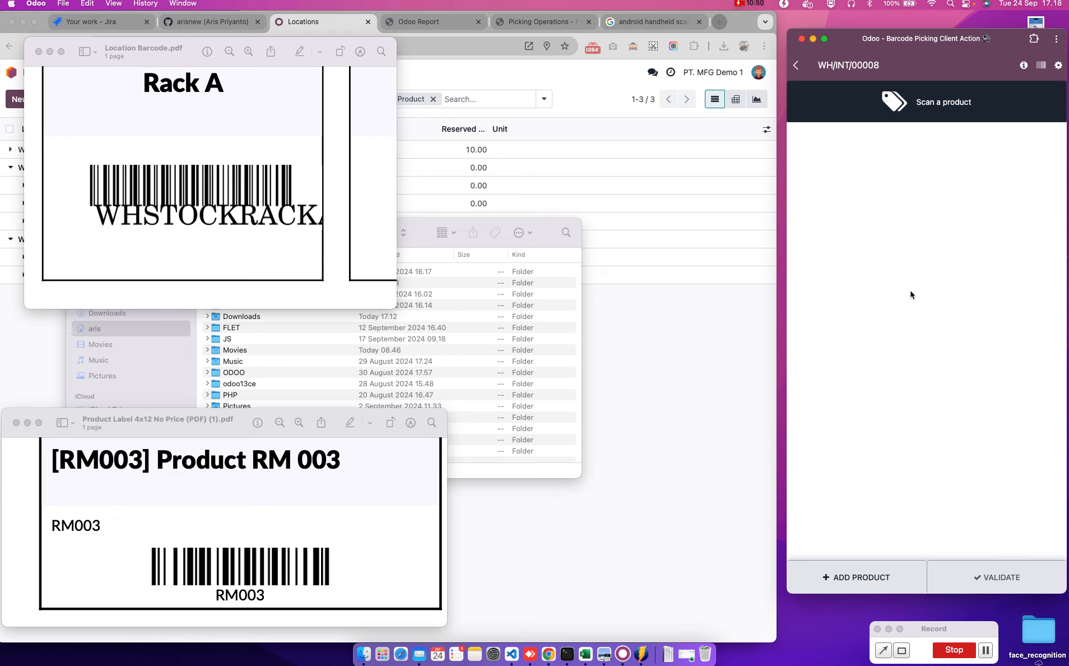
type("RM003")
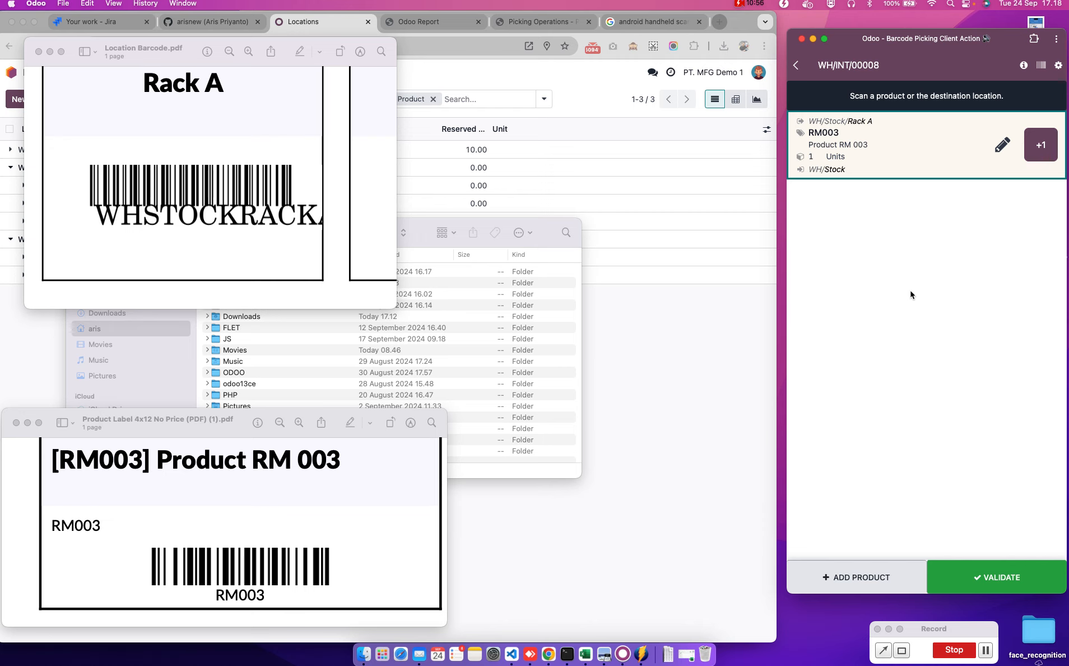
Close the Finder window and check RM003's on-hand quantity under Rack A in the Chrome Locations report.
left_click(558, 245)
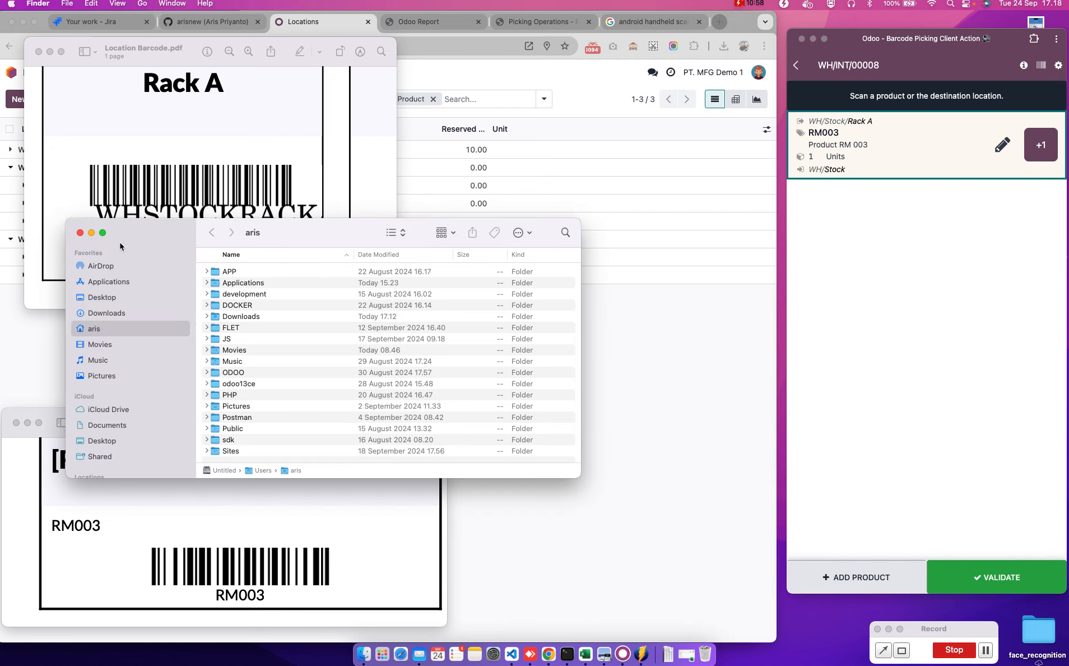
left_click(79, 232)
left_click(552, 371)
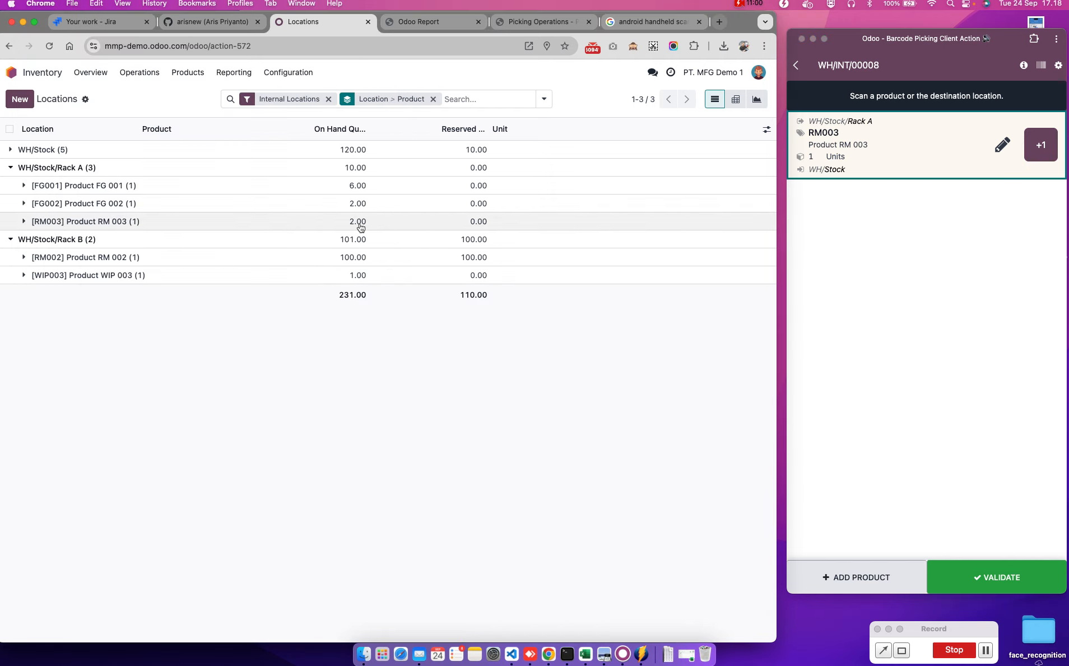
Bring the Preview barcodes back, scan RM003 again to reach 2 units, and inspect the line's details in the Odoo Barcode window.
left_click(602, 652)
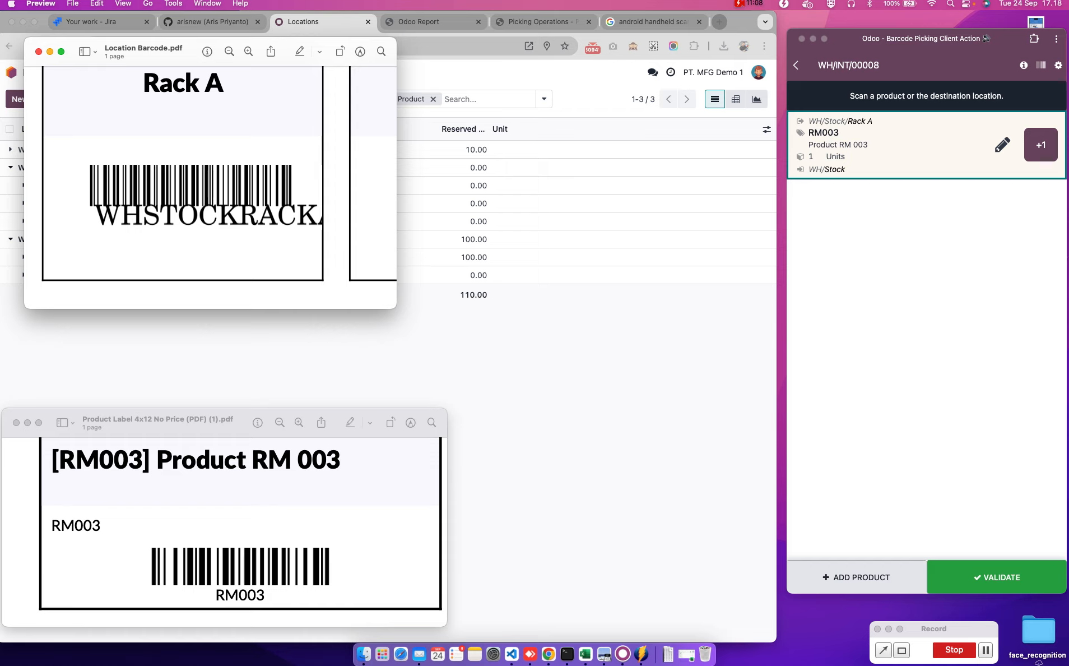
left_click(1042, 458)
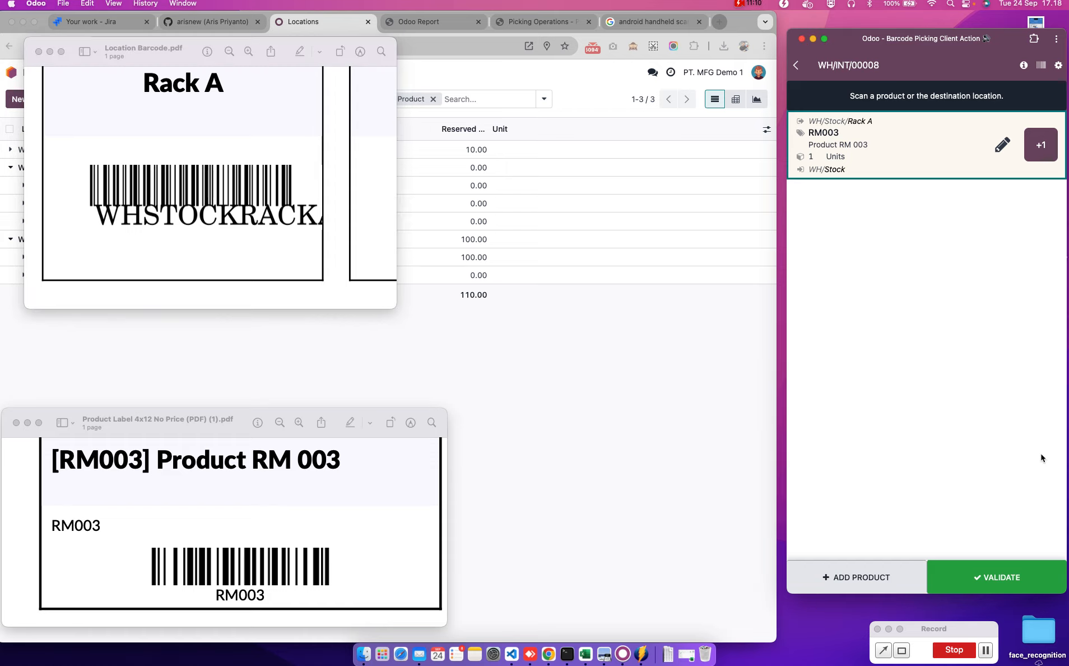
type("RM003")
key("Return")
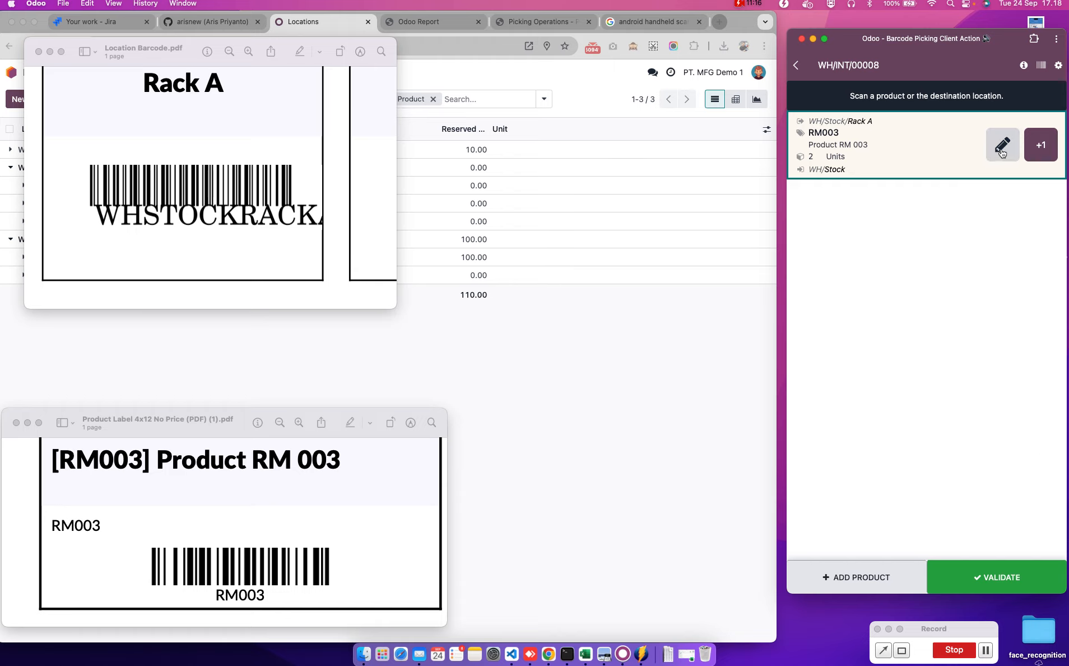
left_click(1001, 149)
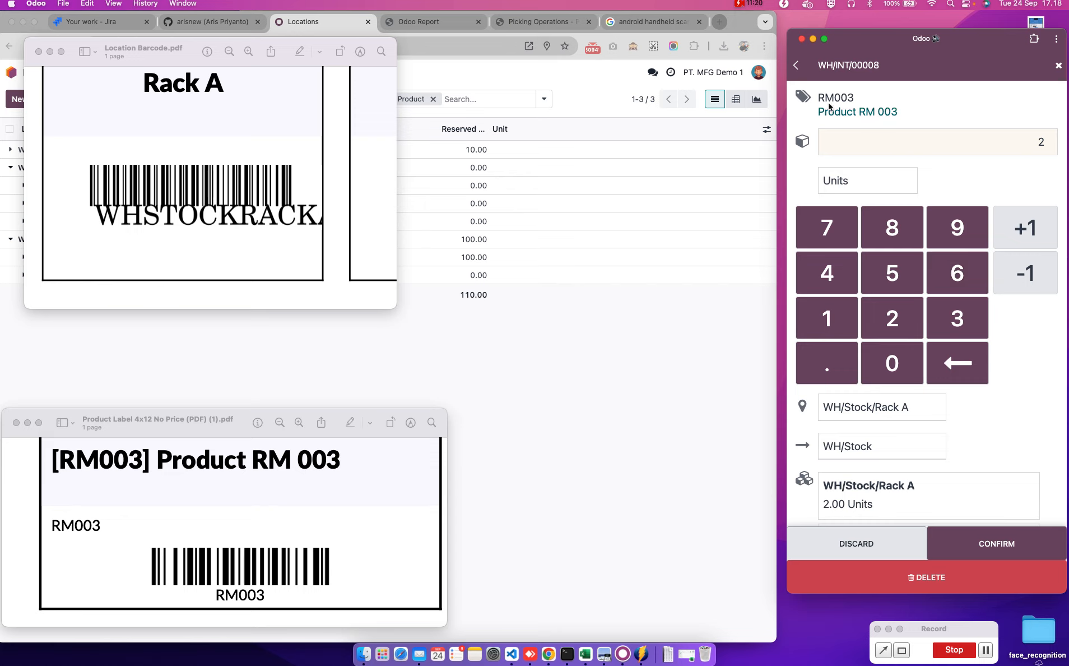
left_click(798, 69)
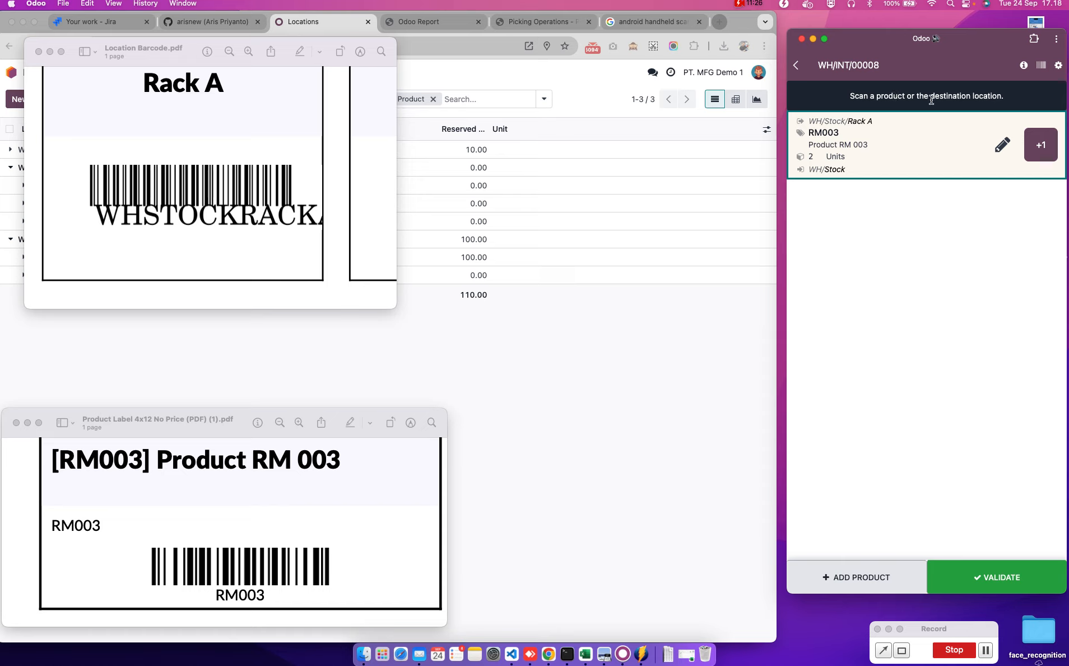
Scan Rack B as the destination location for the 2 units of RM003 and validate the transfer.
left_click_drag(919, 95, 1010, 101)
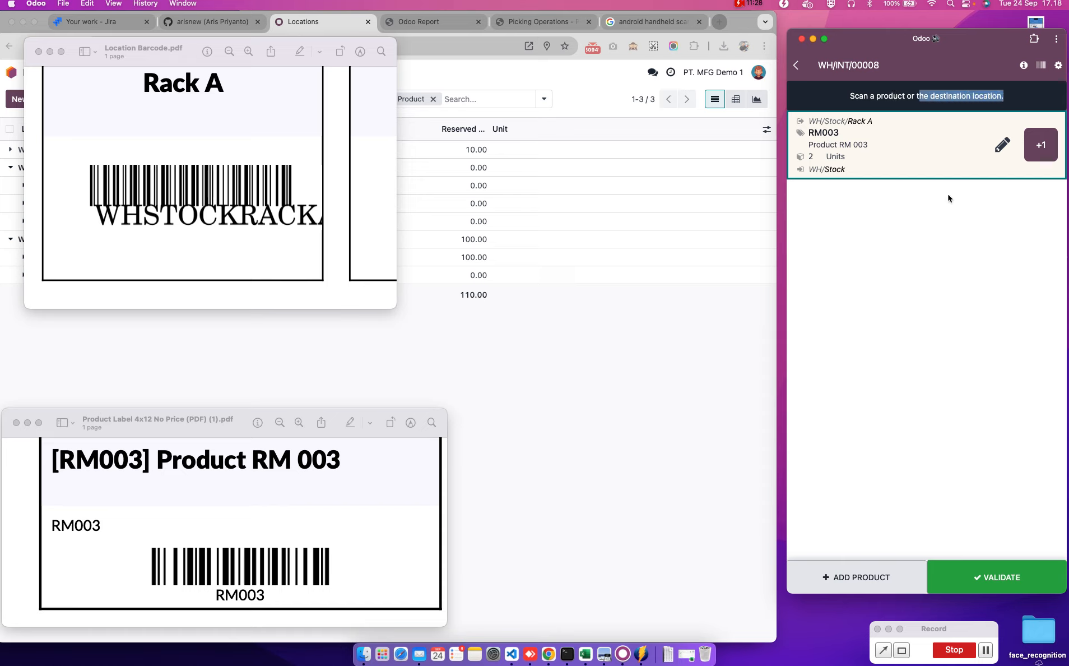
left_click(952, 207)
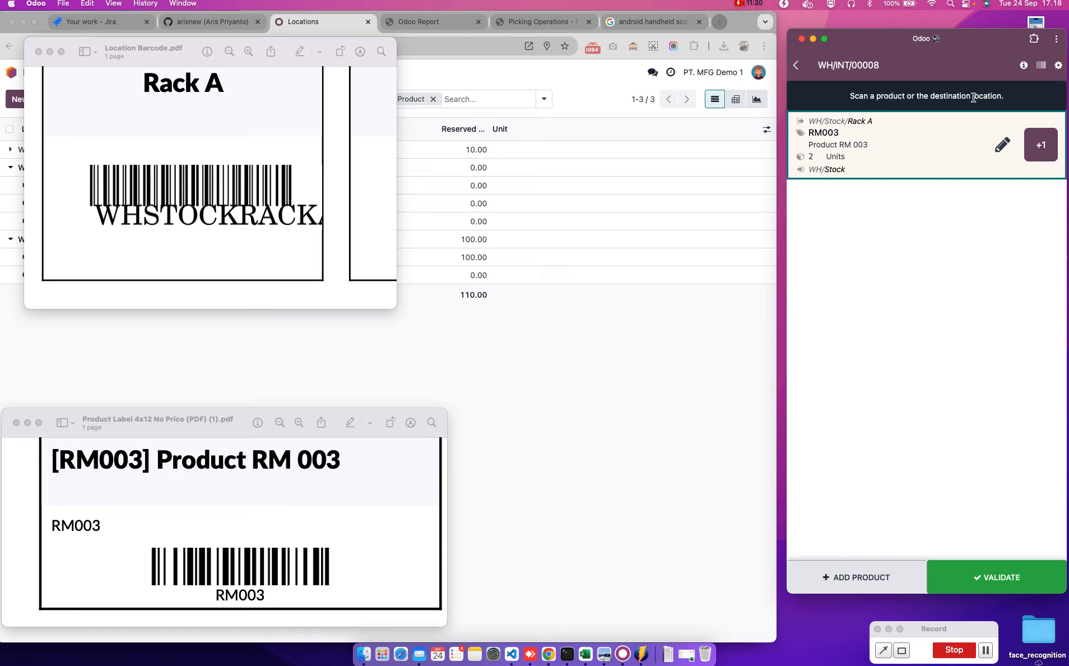
scroll(224, 167, "right", 5)
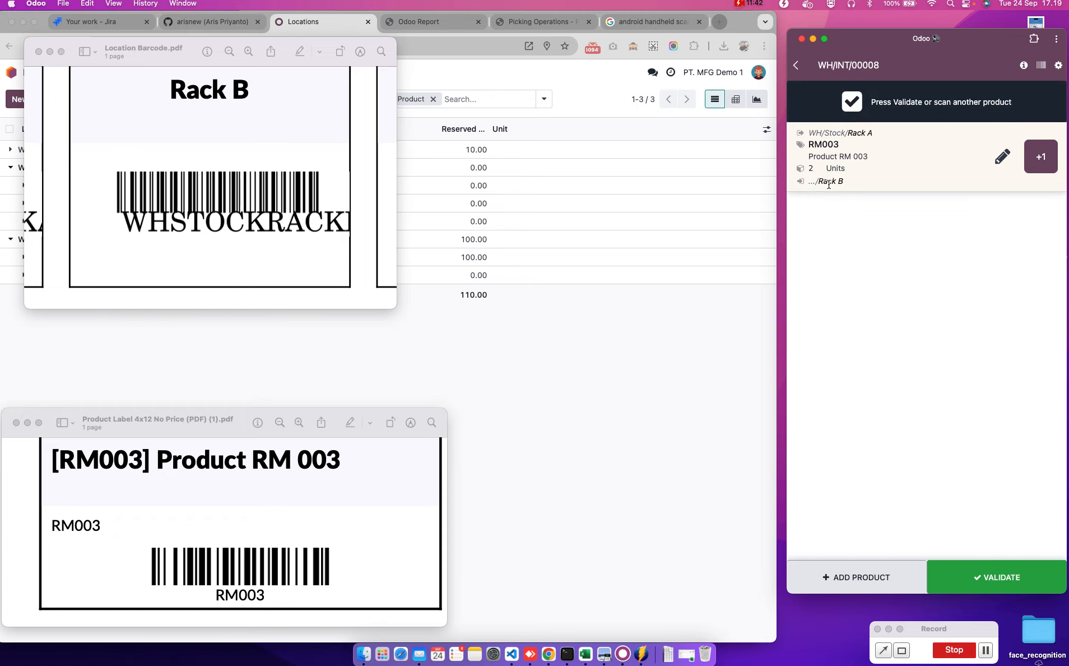
left_click(1009, 575)
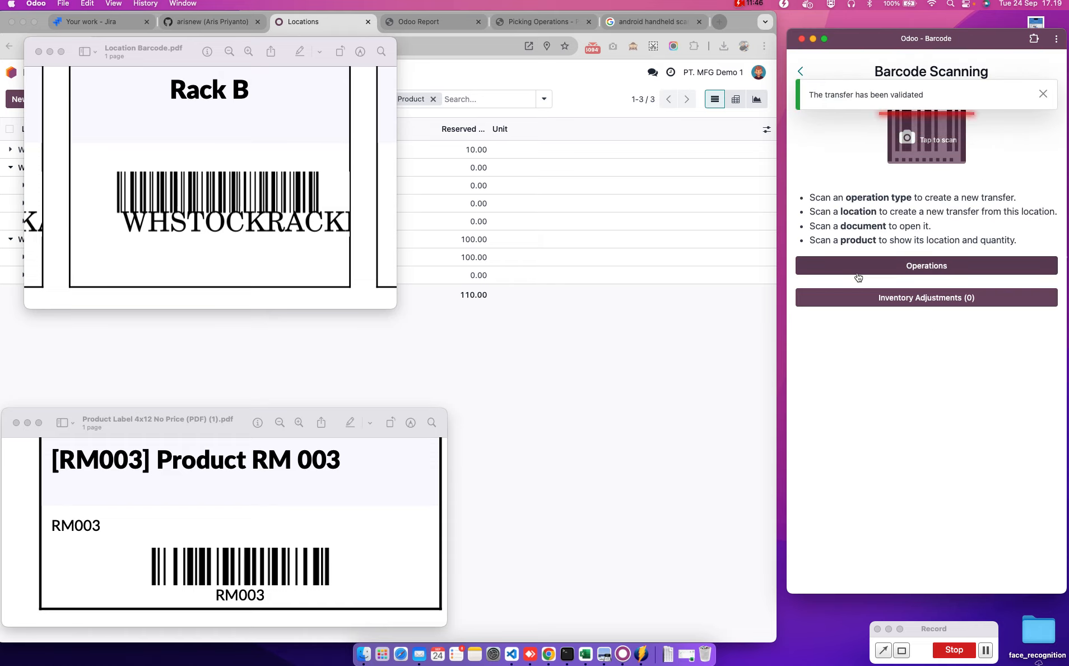
Return to the Locations report in Chrome and remove the Internal Locations filter to refresh the Rack A and Rack B stock.
left_click(323, 25)
left_click(463, 98)
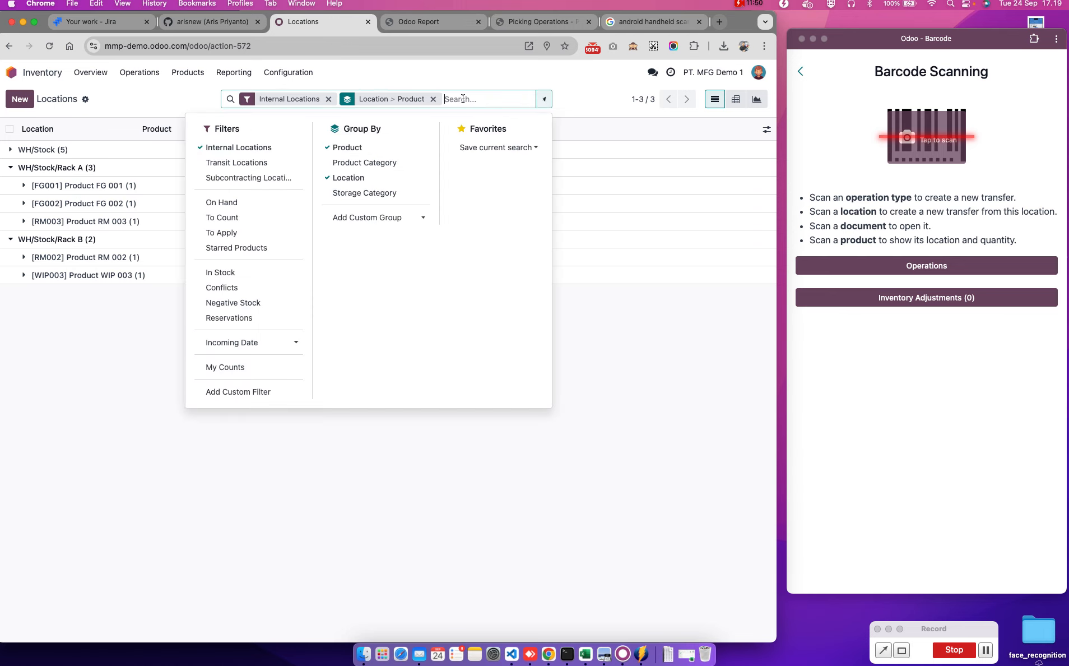
left_click(239, 146)
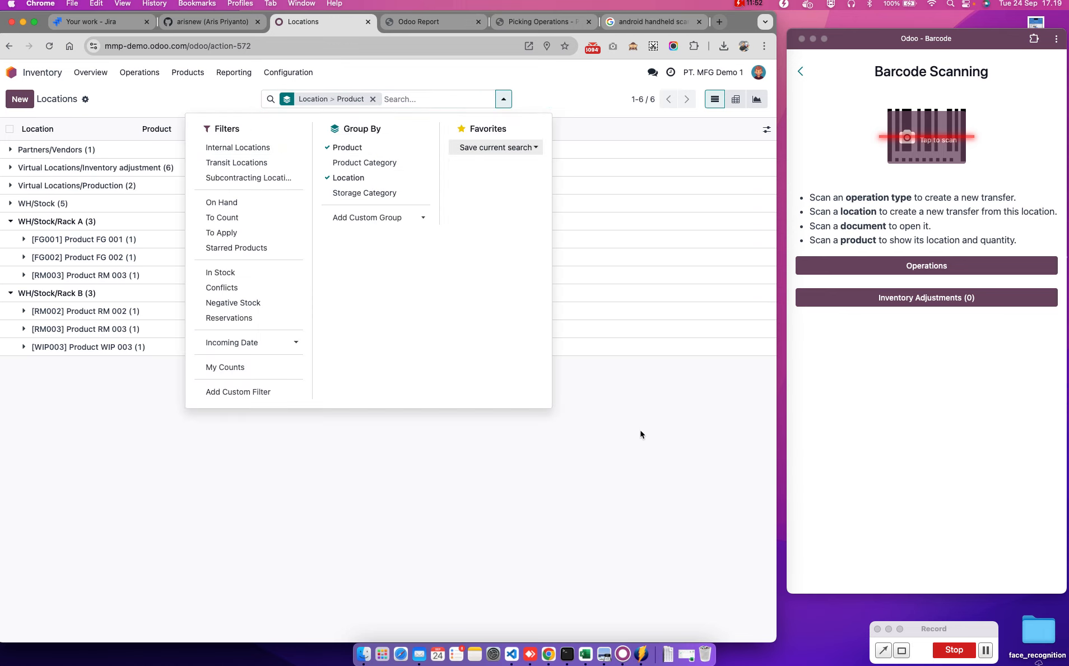
left_click(641, 454)
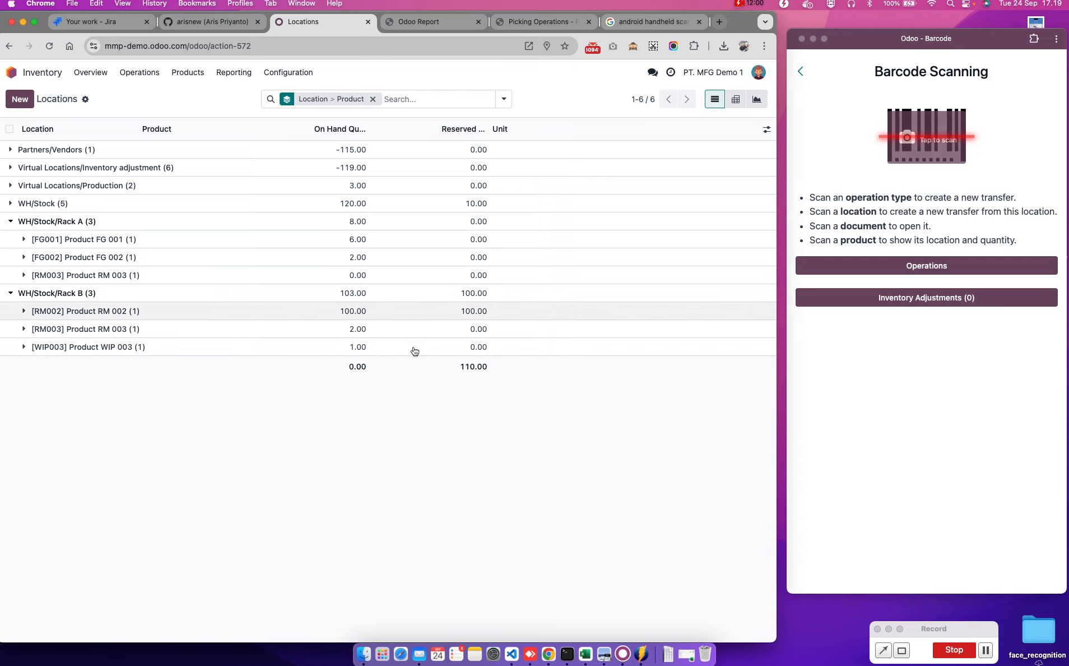
Open internal transfer WH/INT/00008 and review the source and destination locations in RM003's stock move details.
left_click(139, 78)
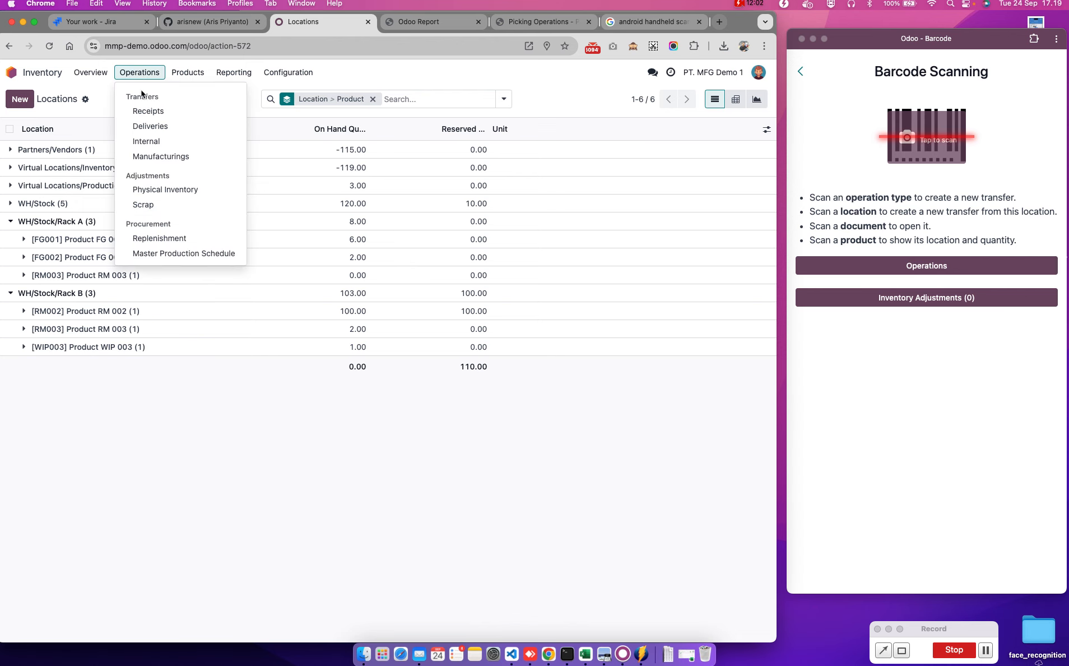
left_click(167, 141)
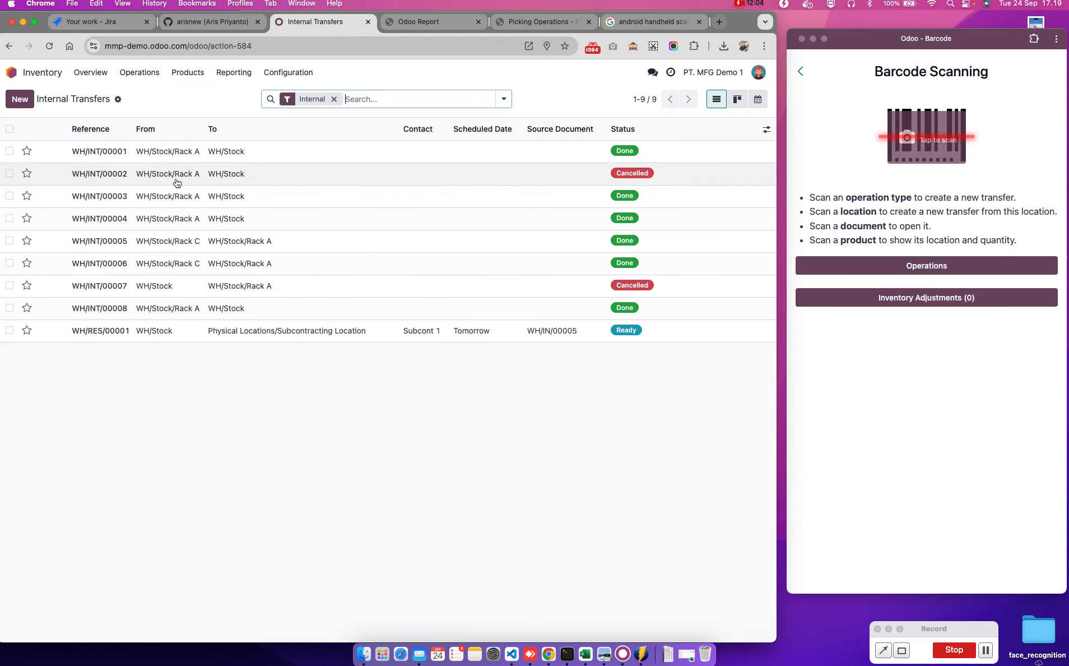
left_click(263, 315)
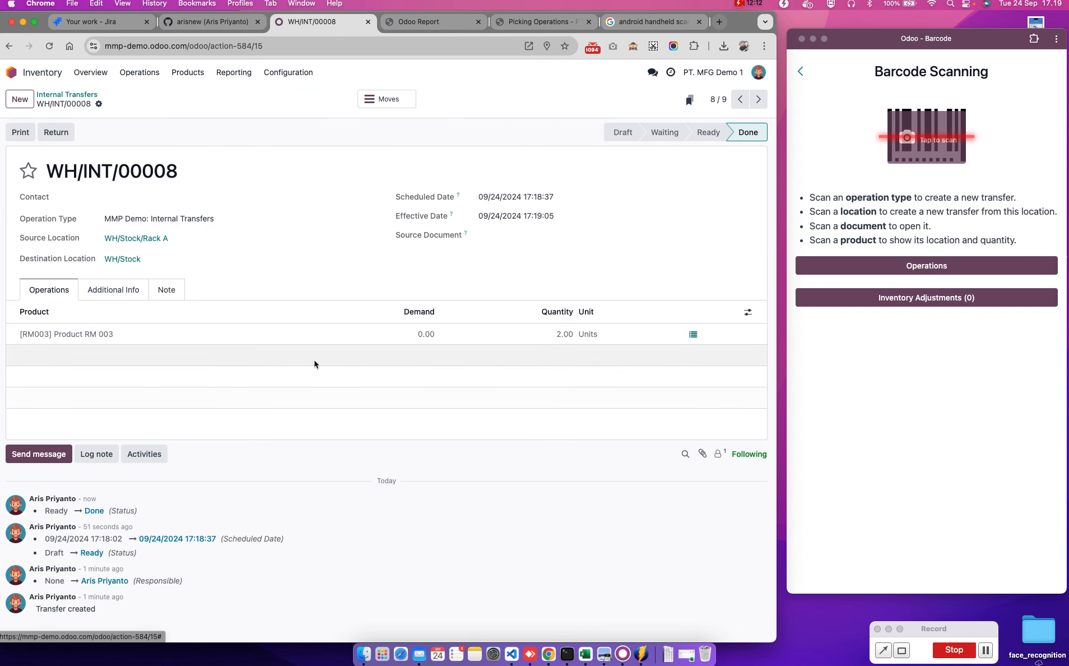
left_click(694, 334)
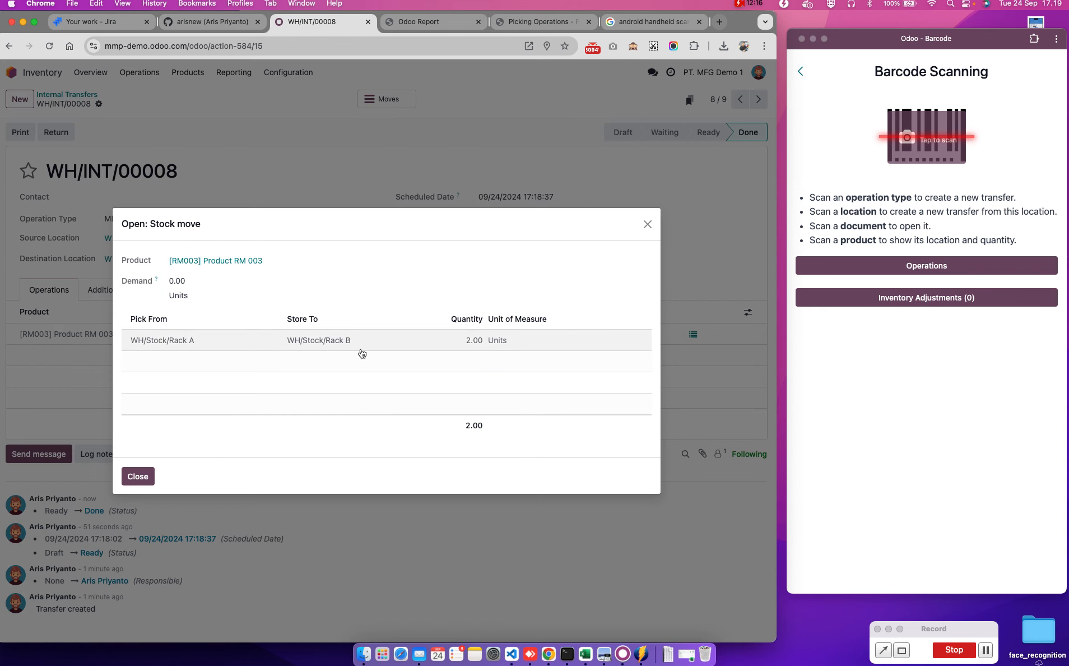
left_click(649, 225)
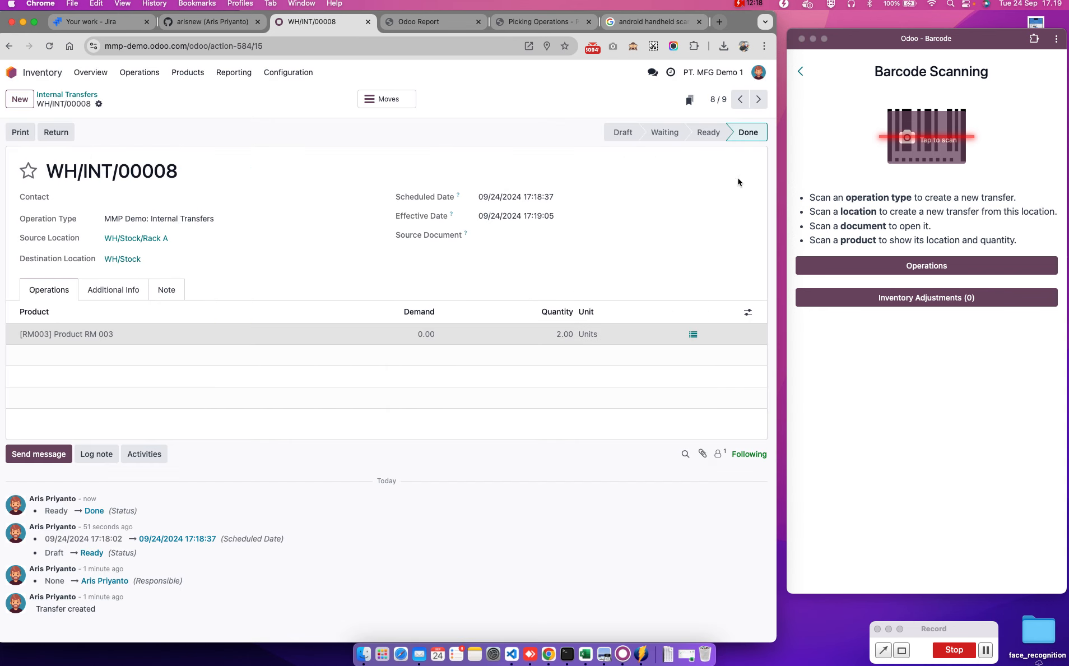
Switch to Visual Studio Code and mark Internal Transfer with an x in the demo checklist, moving on to the Delivery Order item.
left_click(511, 654)
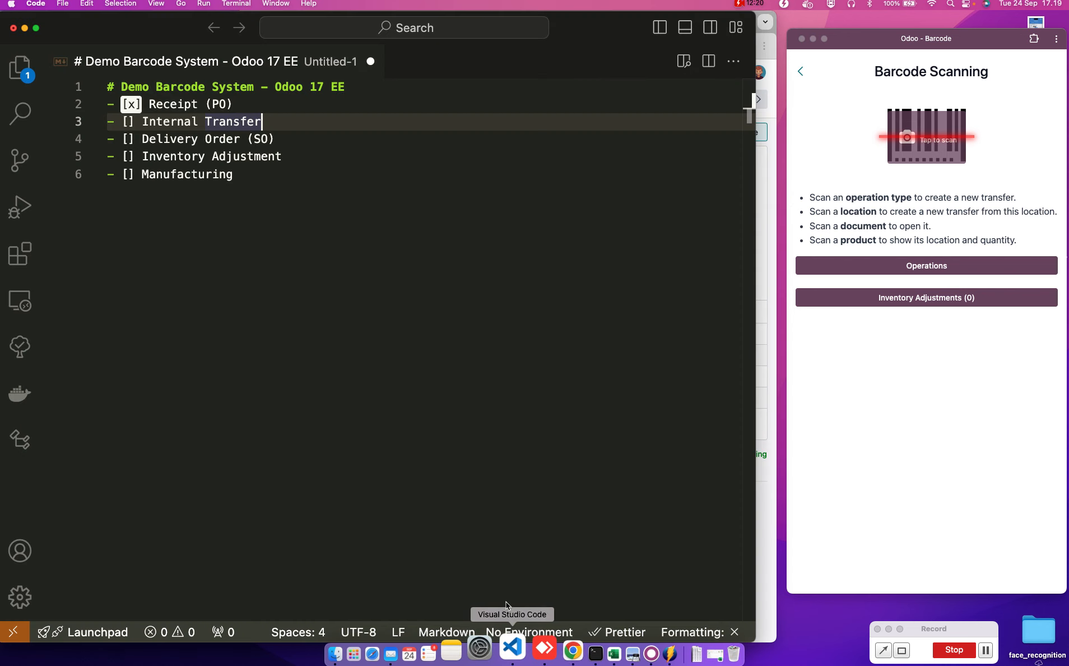
left_click(129, 121)
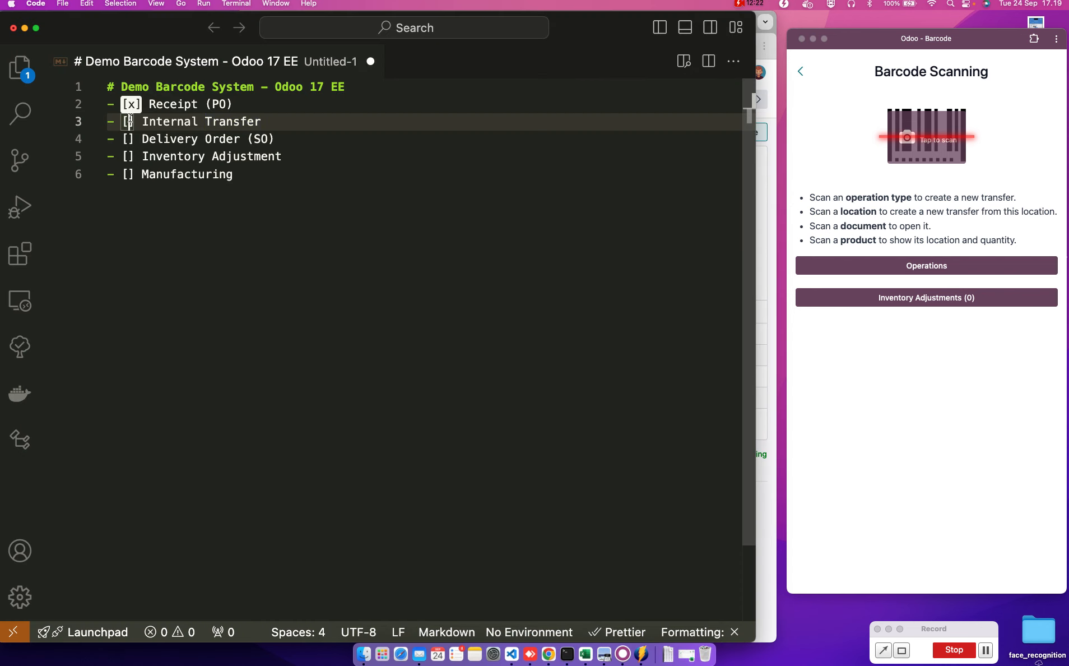
type("x")
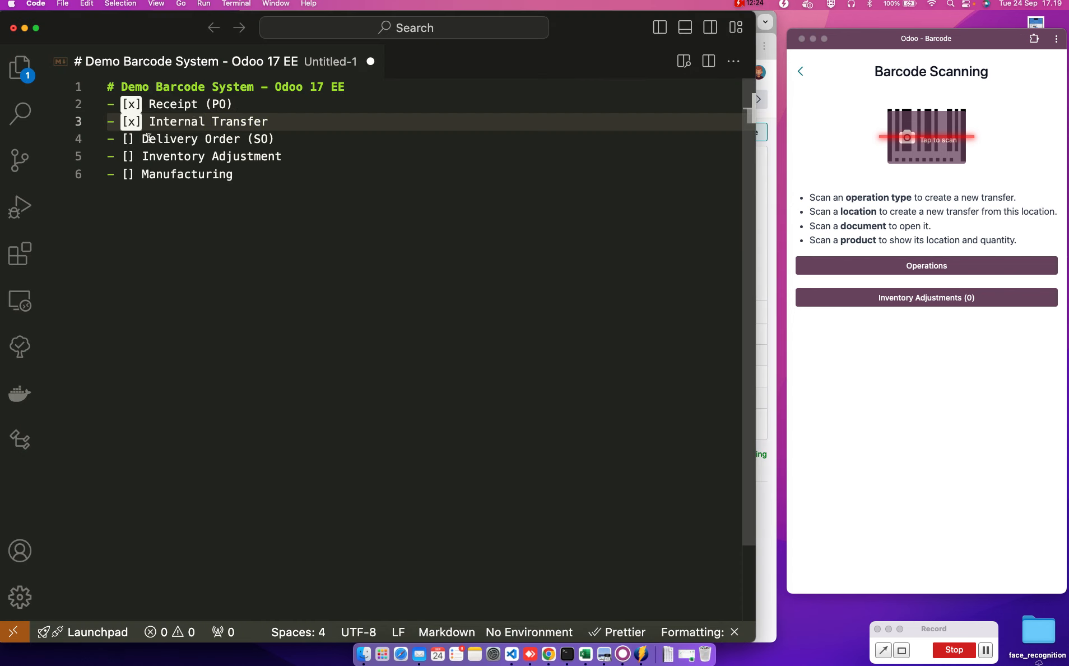
left_click(128, 139)
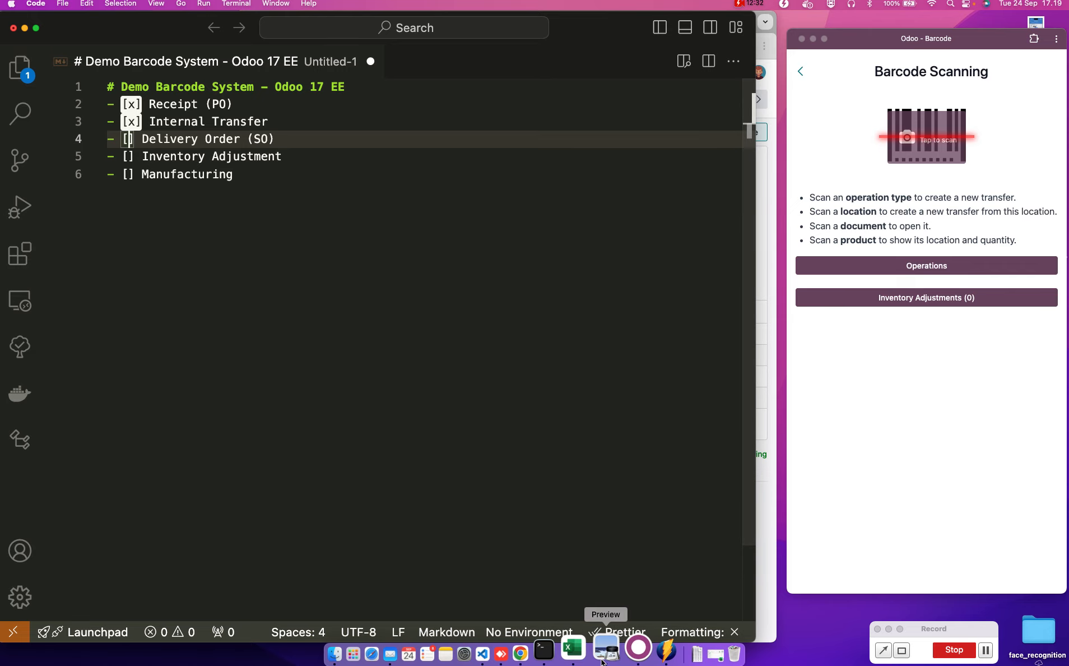
Return to Chrome and create a new sales order in the Sales app for PT. Customer Loyal Indonesia.
left_click(551, 652)
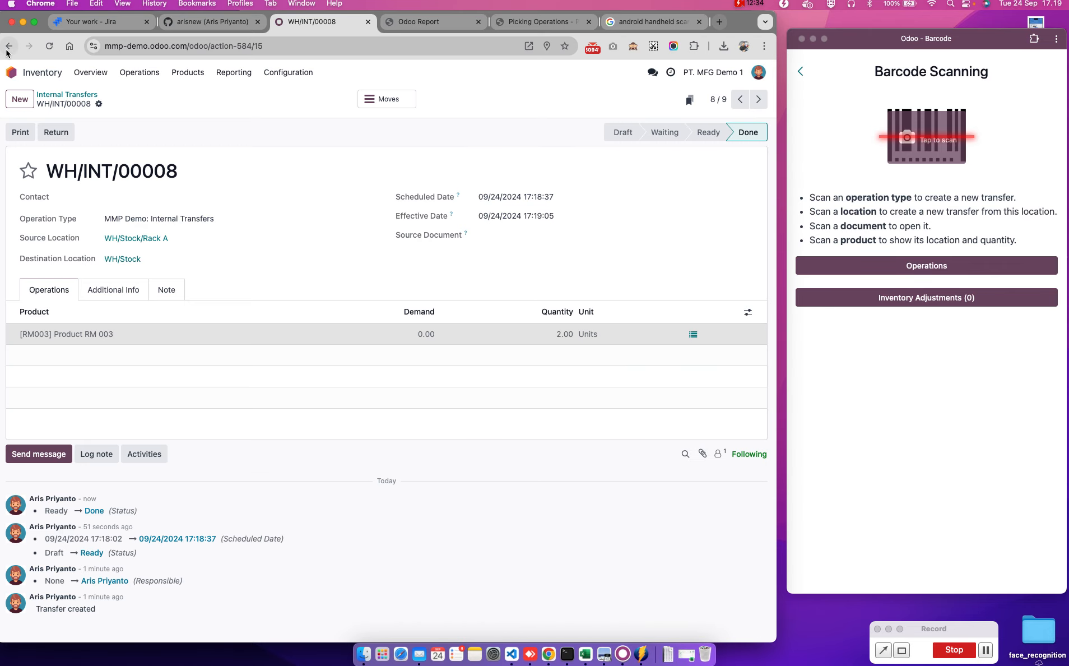
left_click(12, 79)
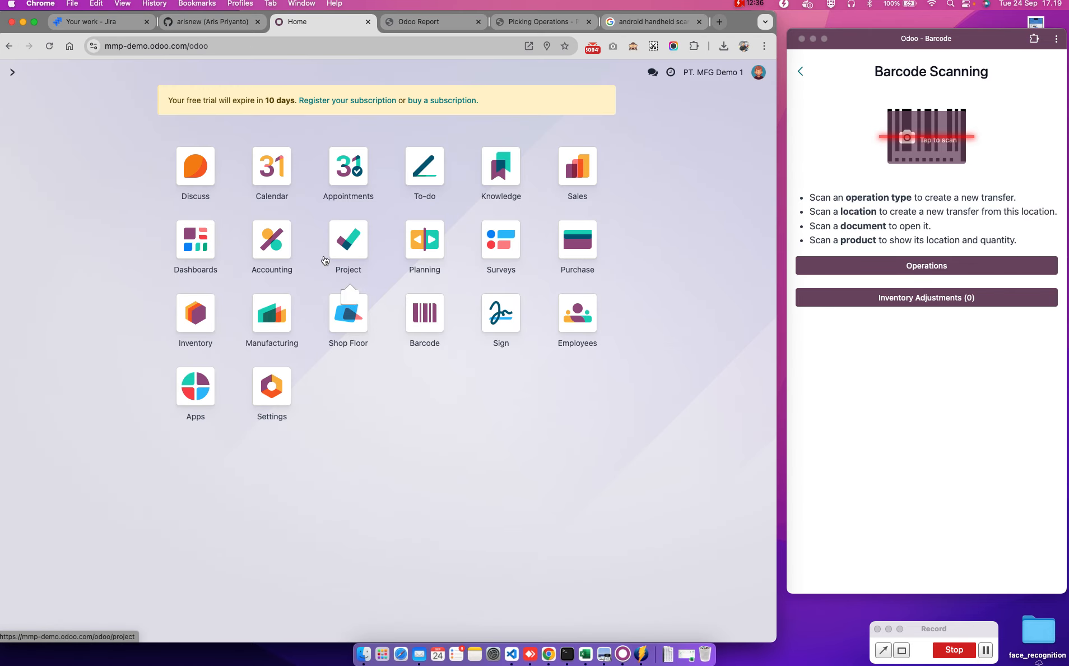
left_click(581, 175)
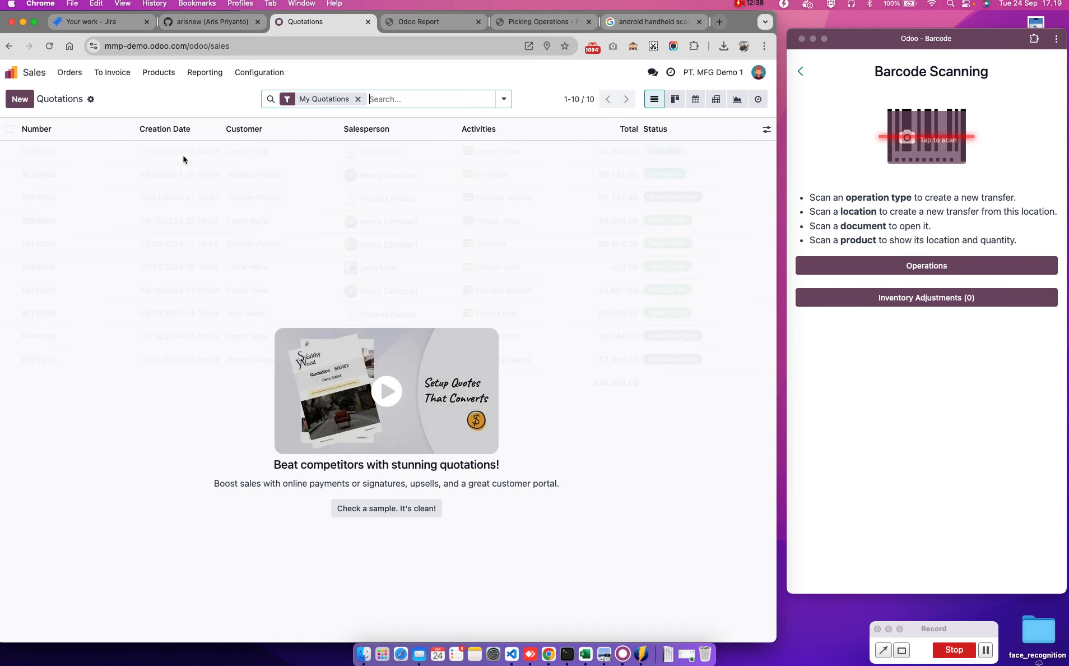
left_click(69, 72)
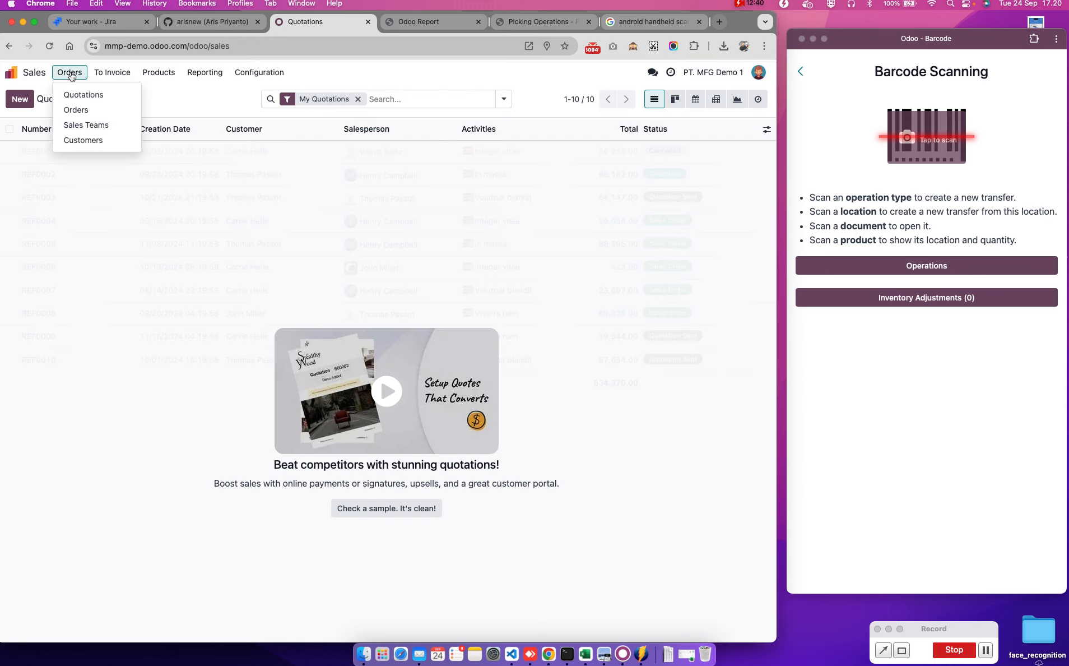
left_click(90, 110)
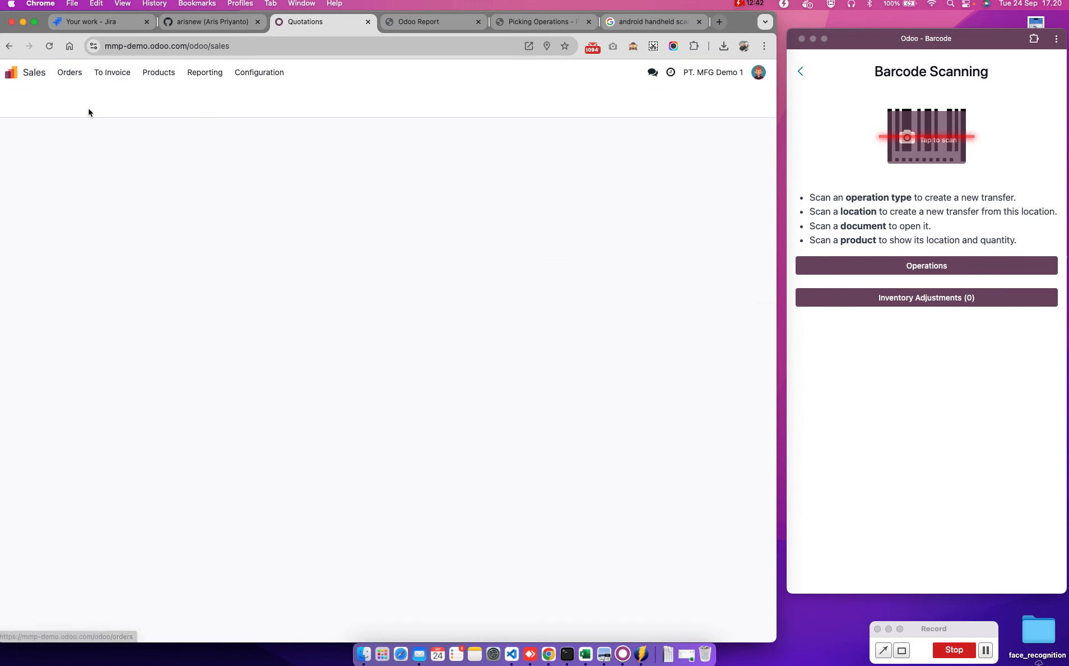
left_click(25, 103)
left_click(144, 199)
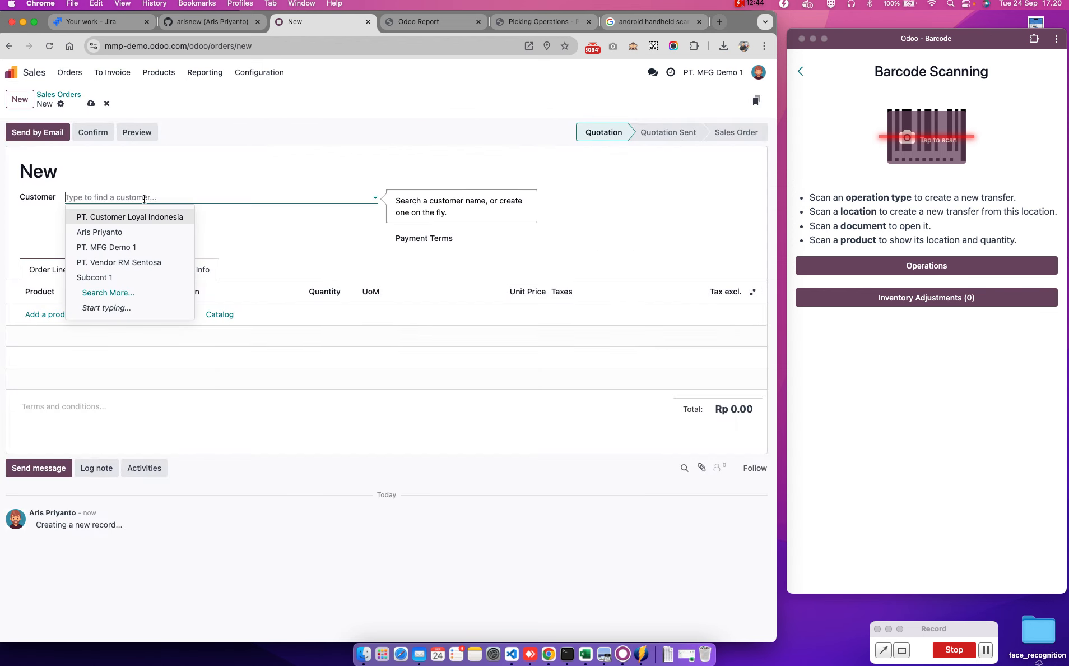
left_click(118, 217)
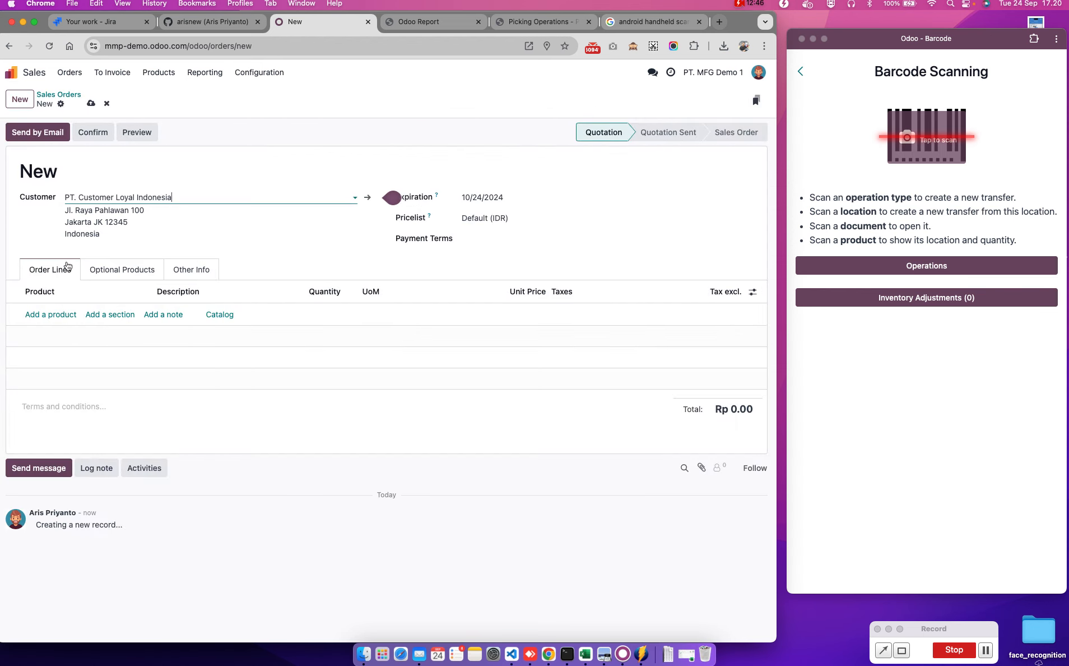
Add Product FG 001 with a quantity of 10 to the order lines and confirm the sales order.
left_click(54, 314)
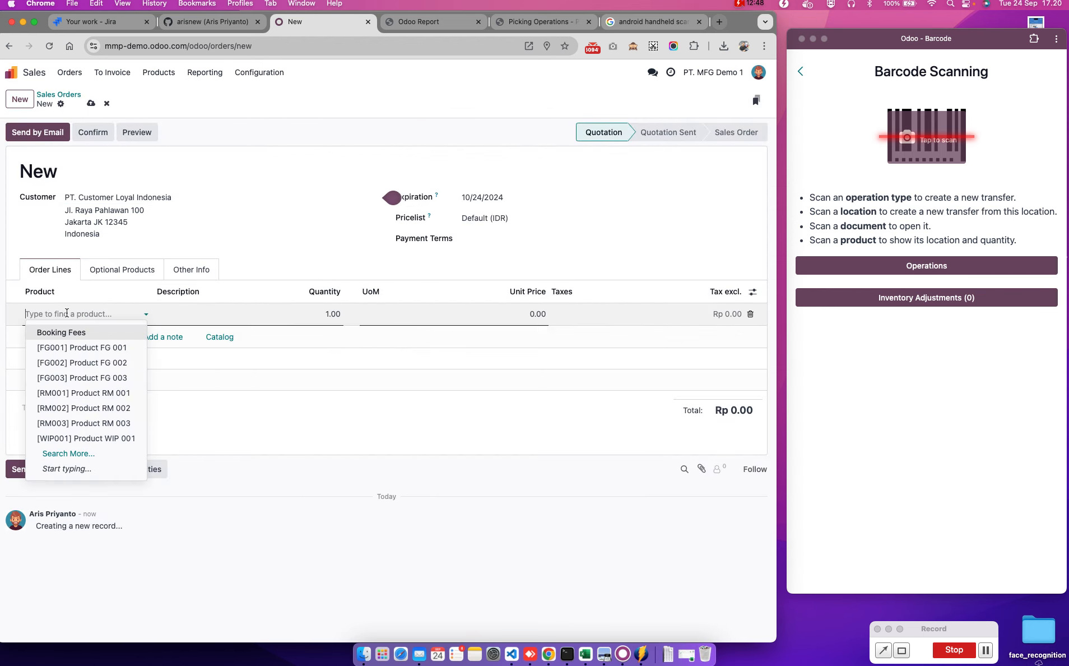
left_click(96, 348)
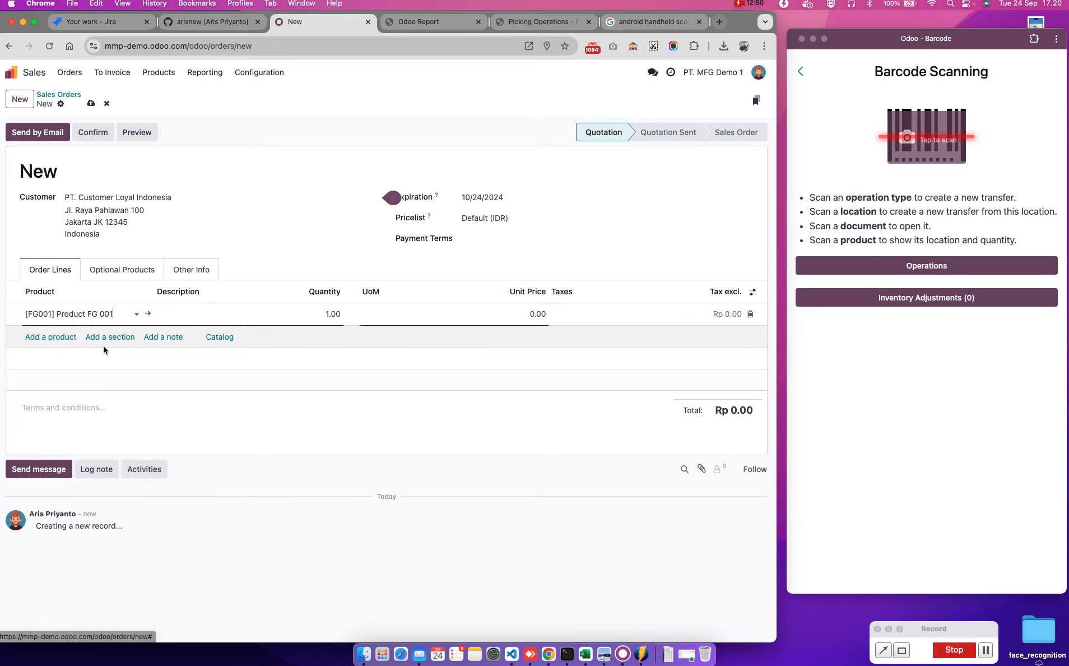
left_click(323, 314)
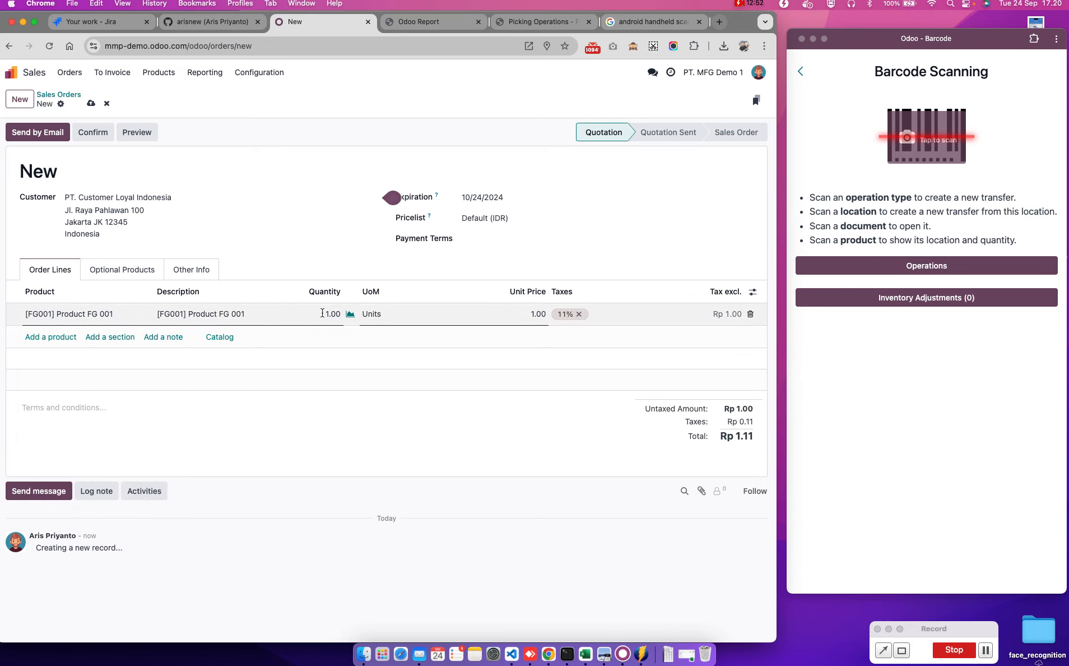
type("0")
left_click(399, 487)
left_click(92, 103)
left_click(97, 130)
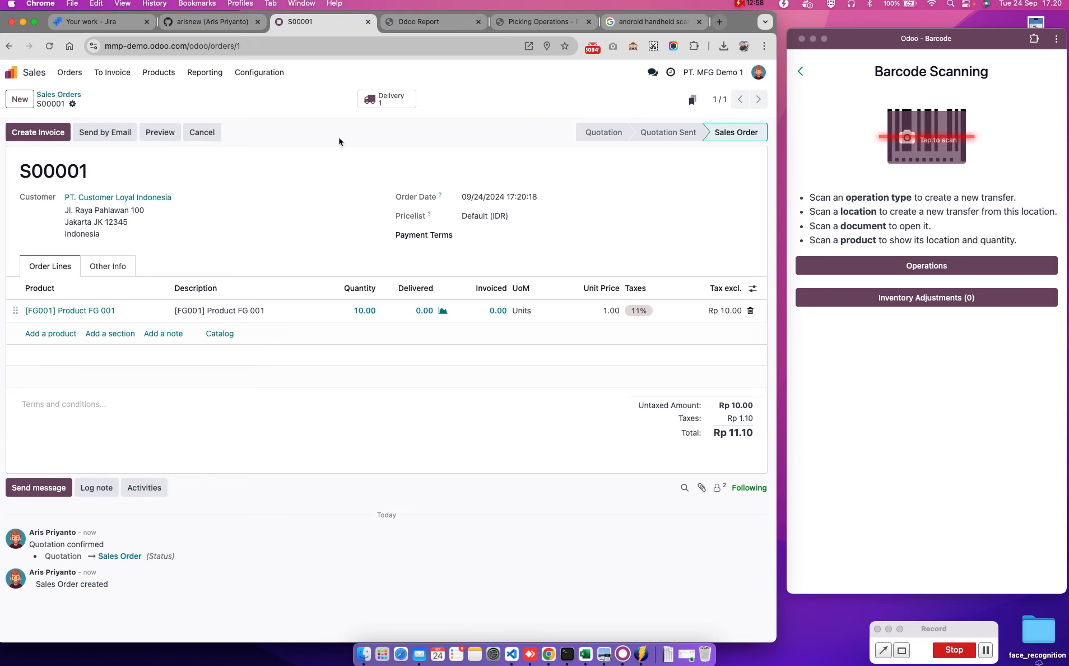
Open the delivery order WH/OUT/00001 from Inventory's pending deliveries and review its details.
left_click(12, 73)
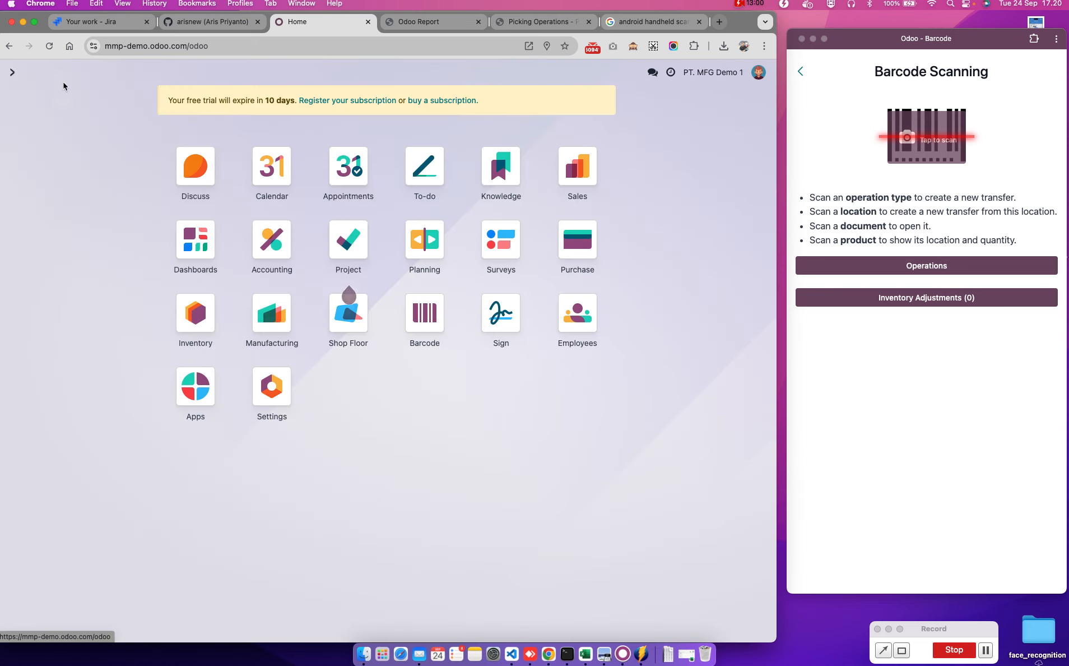
left_click(198, 307)
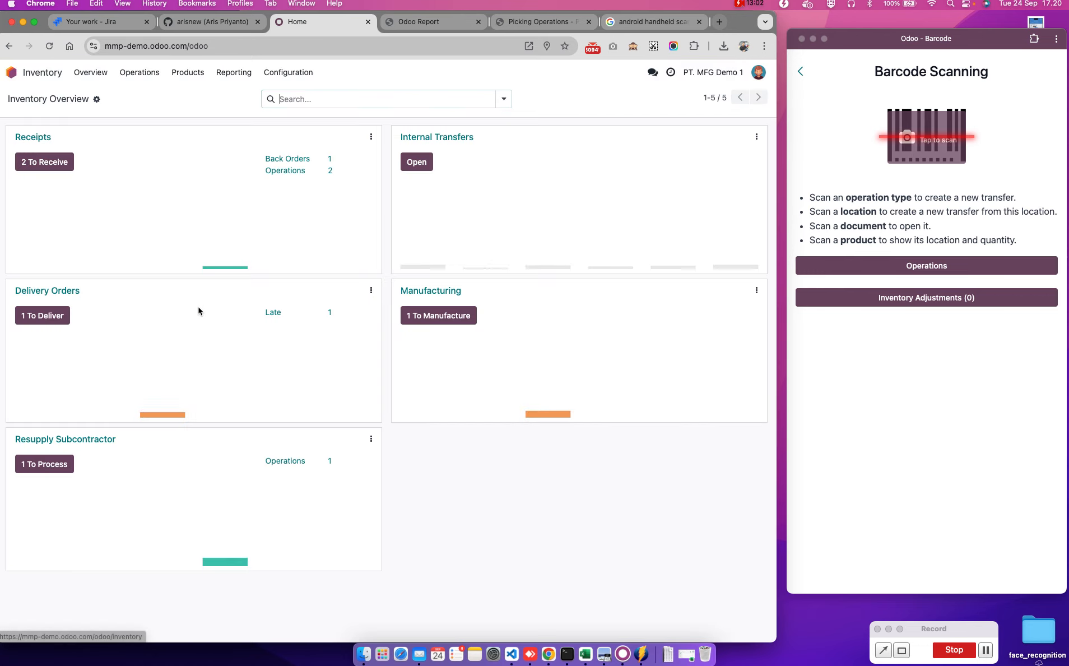
left_click(53, 315)
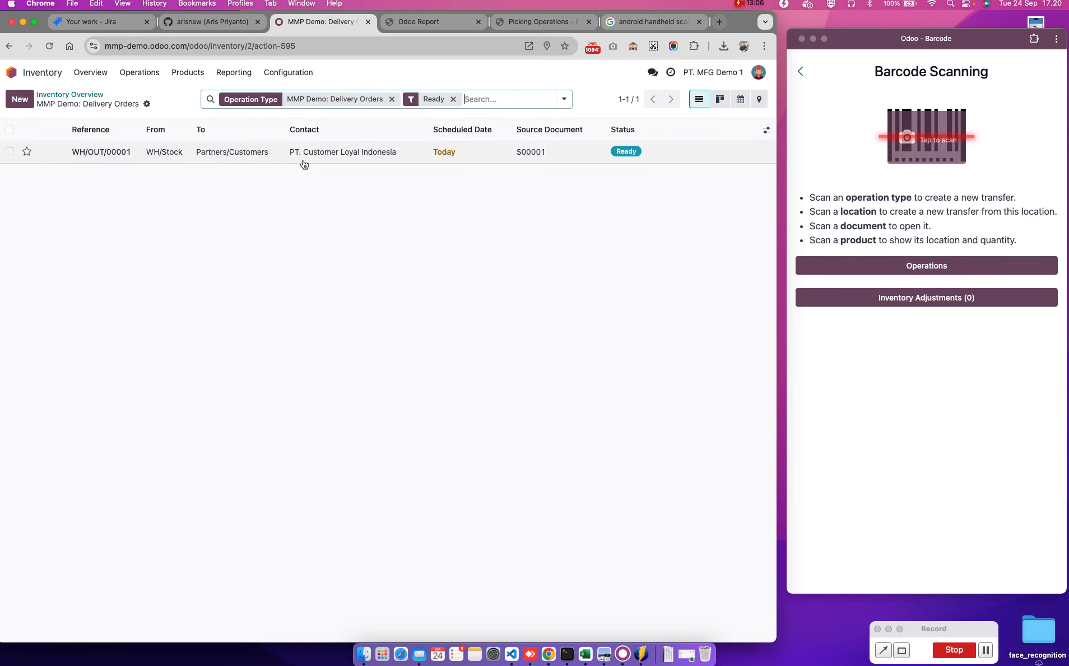
left_click(537, 155)
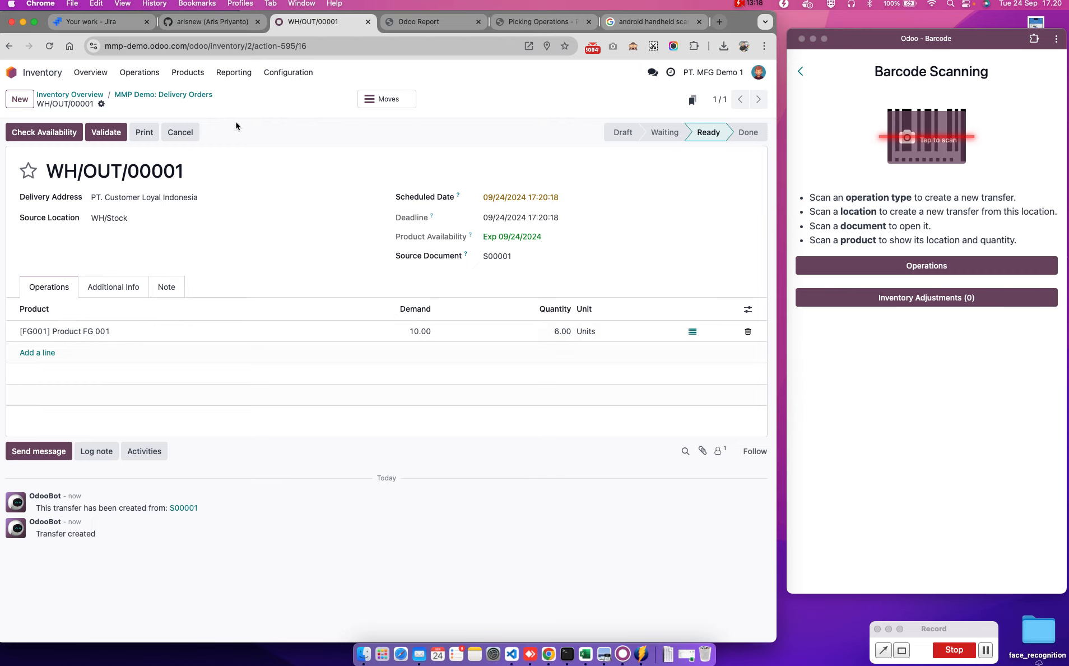
Reopen WH/OUT/00001 from the Inventory overview's delivery orders and print its picking operations.
left_click(11, 73)
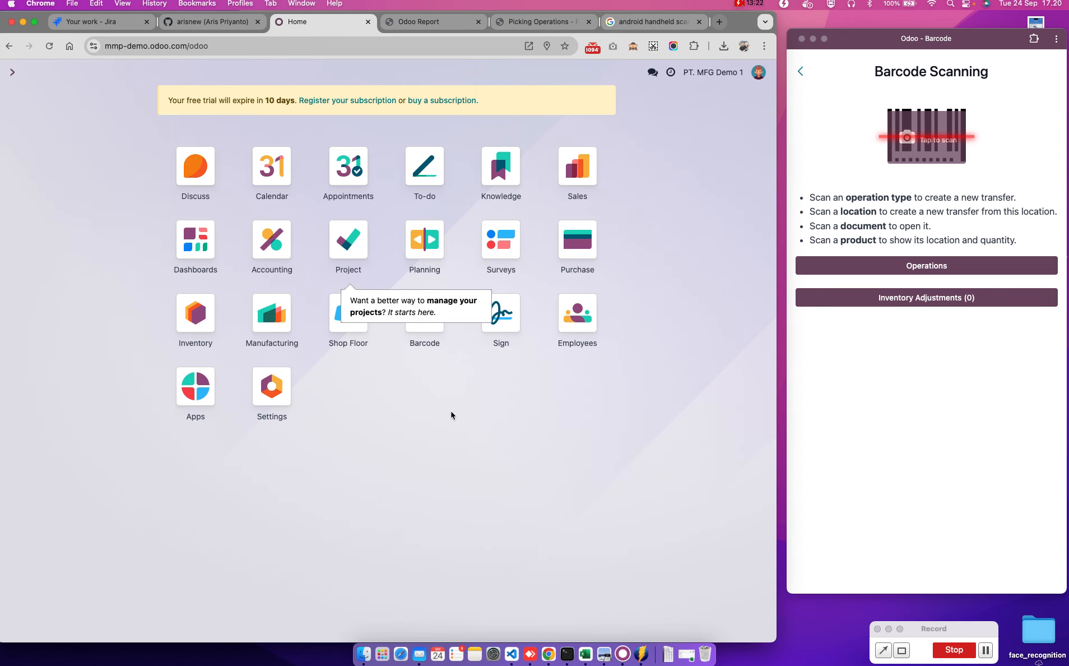
left_click(188, 315)
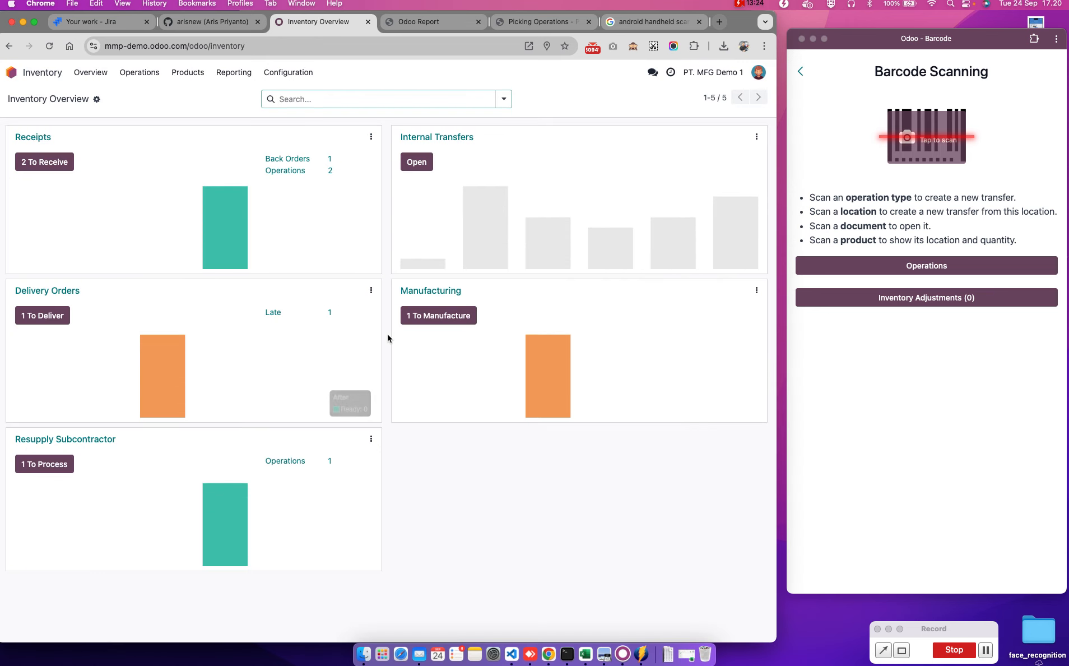
left_click(934, 420)
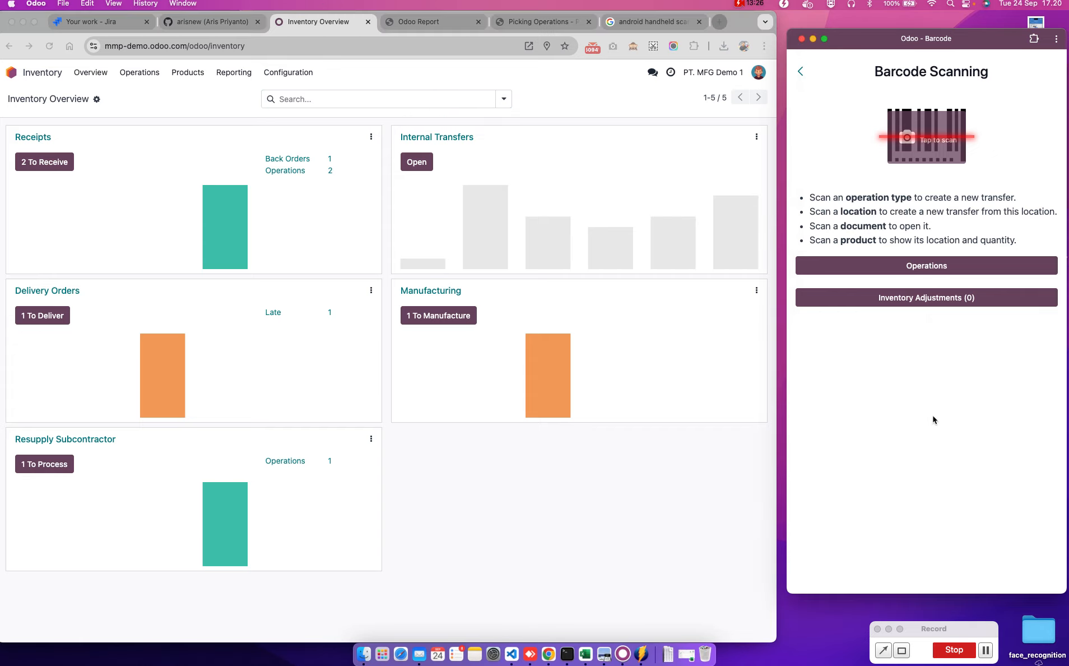
mouse_move(938, 40)
left_mouse_down()
mouse_move(905, 49)
mouse_move(947, 46)
mouse_move(931, 42)
left_mouse_up()
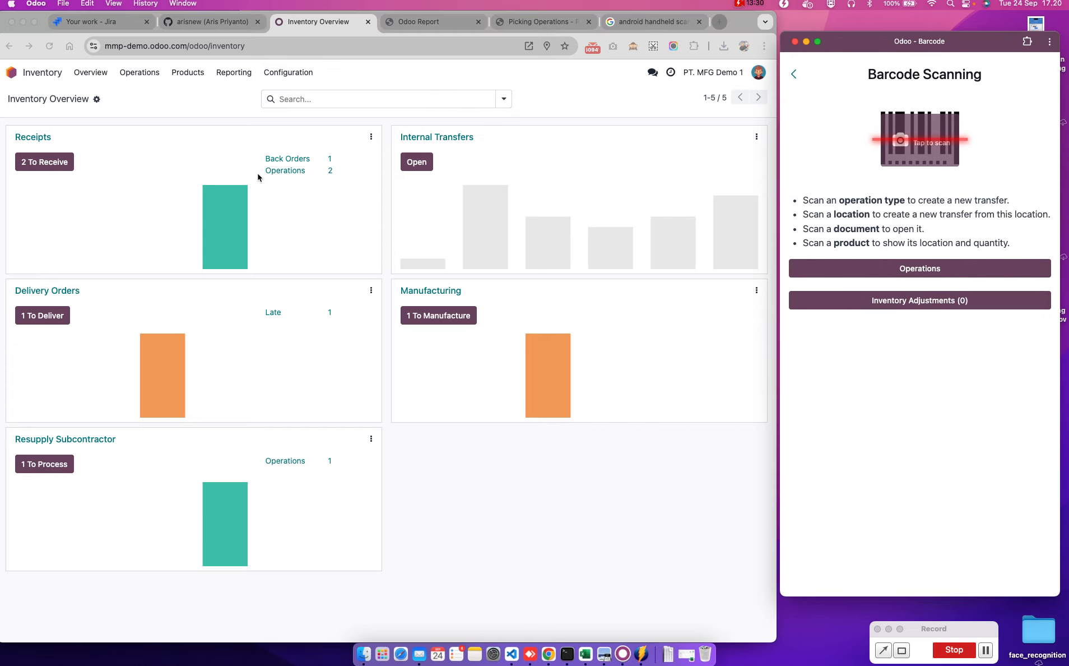
left_click(67, 297)
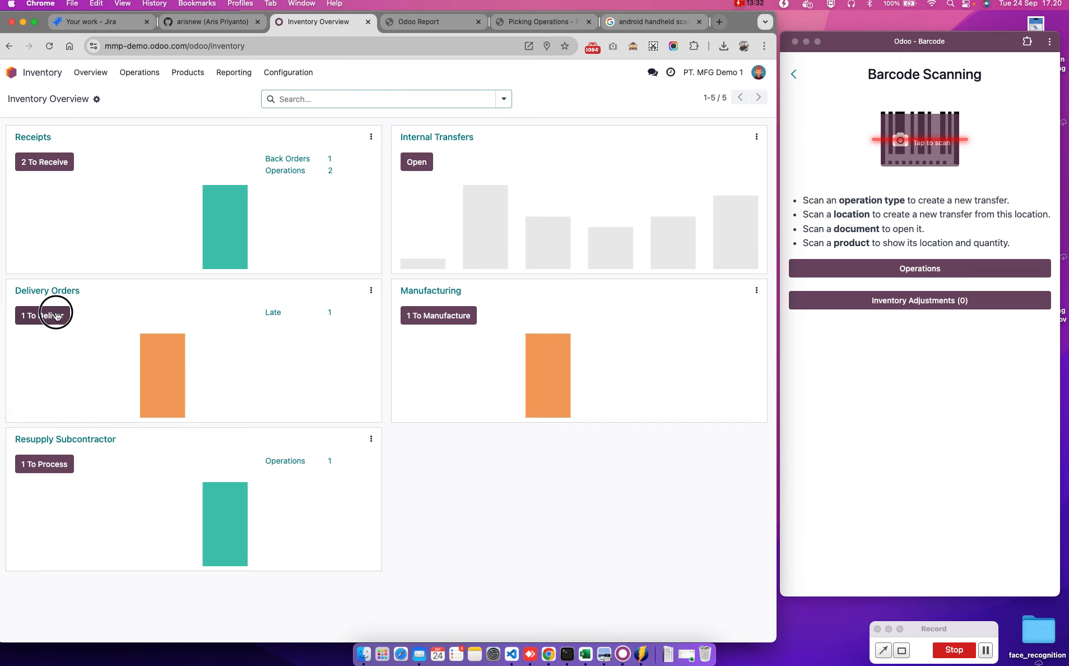
left_click(55, 311)
left_click(297, 155)
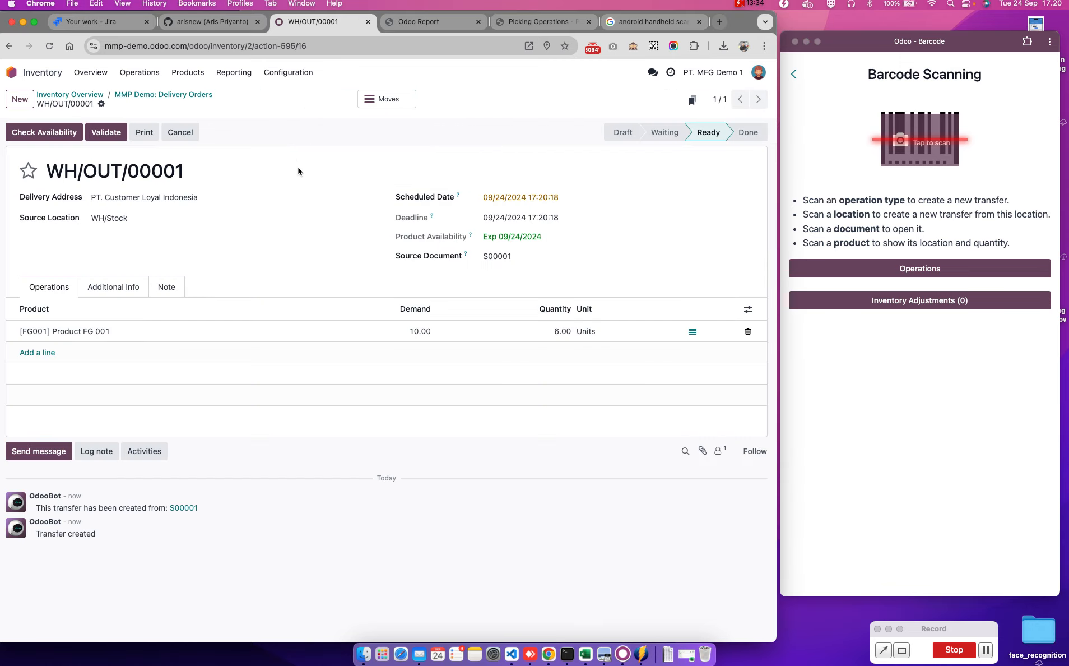
left_click(144, 132)
In the Odoo Barcode window, open WH/OUT/00001 from the Delivery Orders operations.
left_click(879, 405)
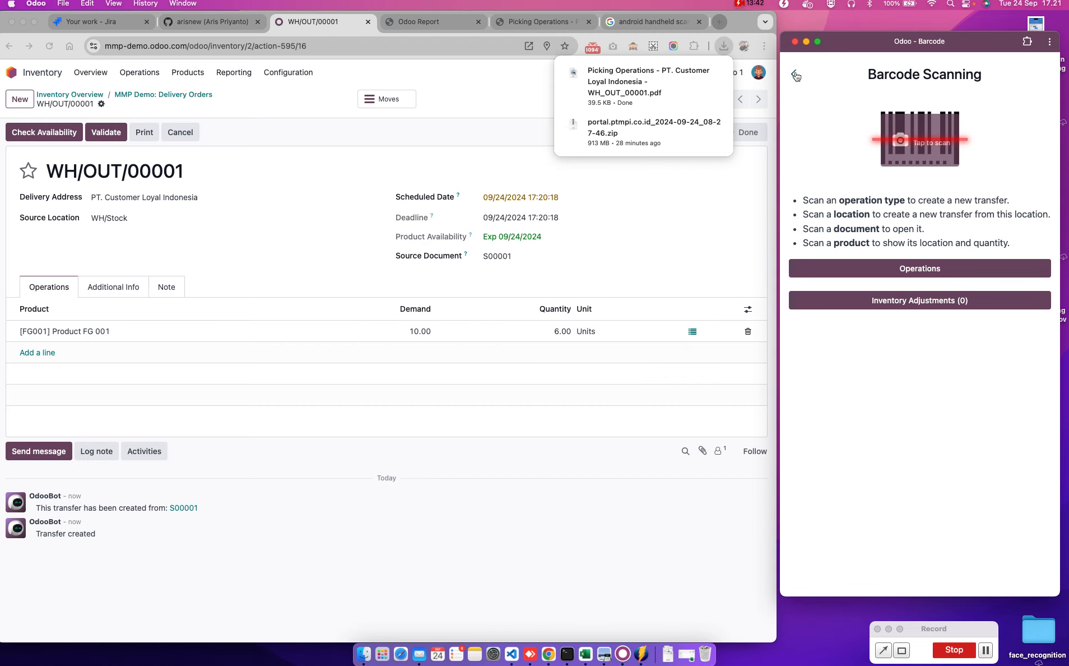
left_click(921, 275)
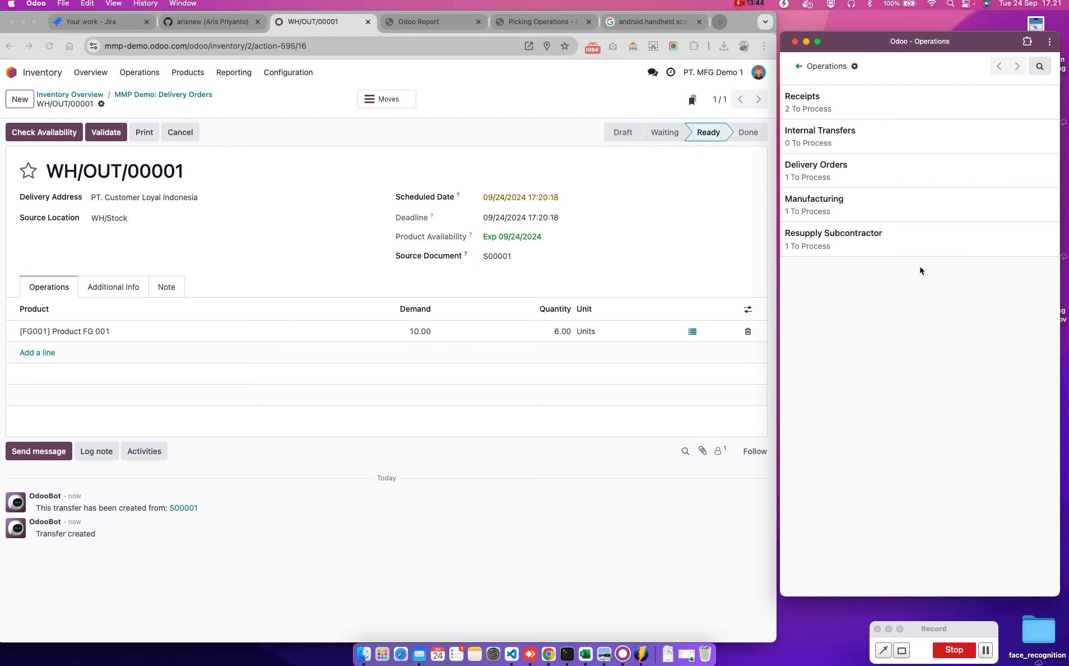
left_click(825, 175)
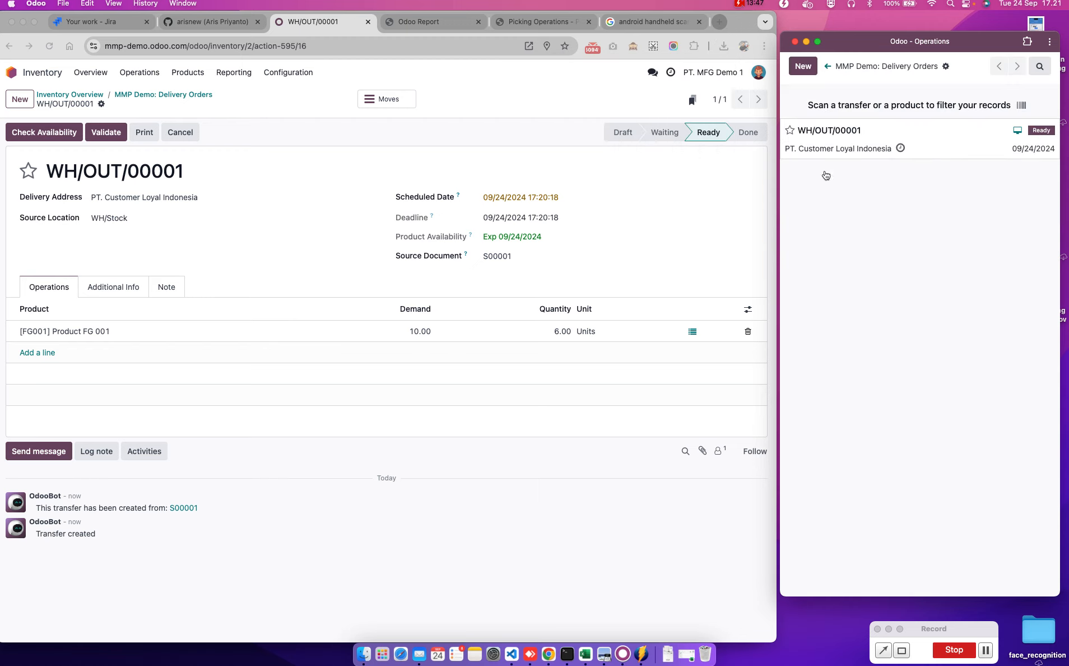
left_click(954, 146)
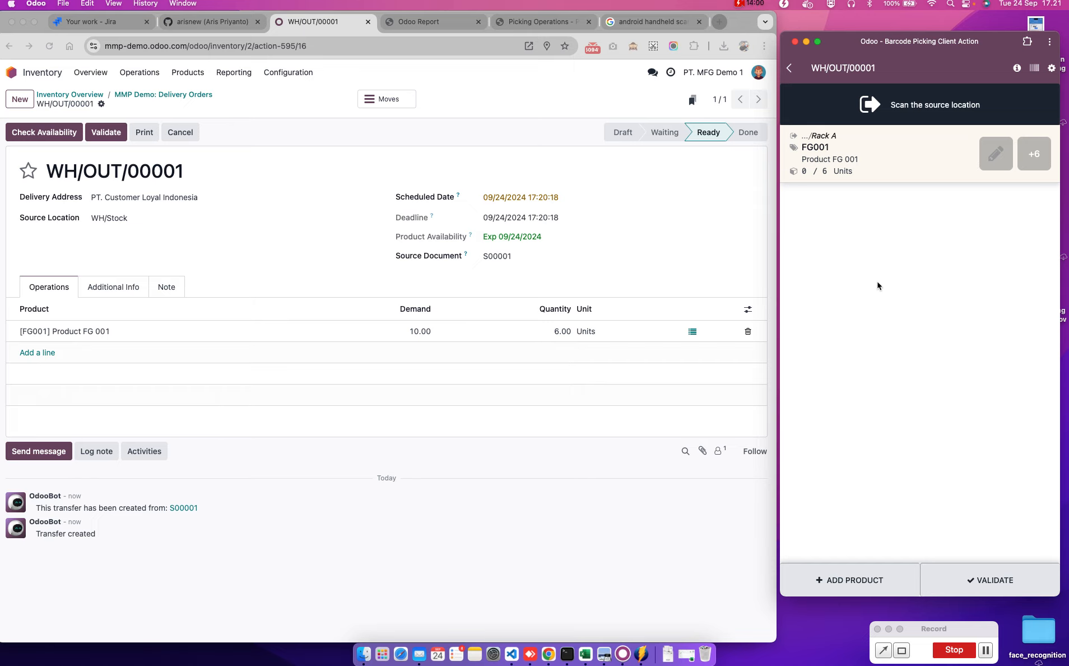
Bring up the Preview barcodes, show the Rack A label, and scan WHSTOCKRACKA as the delivery's source location.
left_click(364, 653)
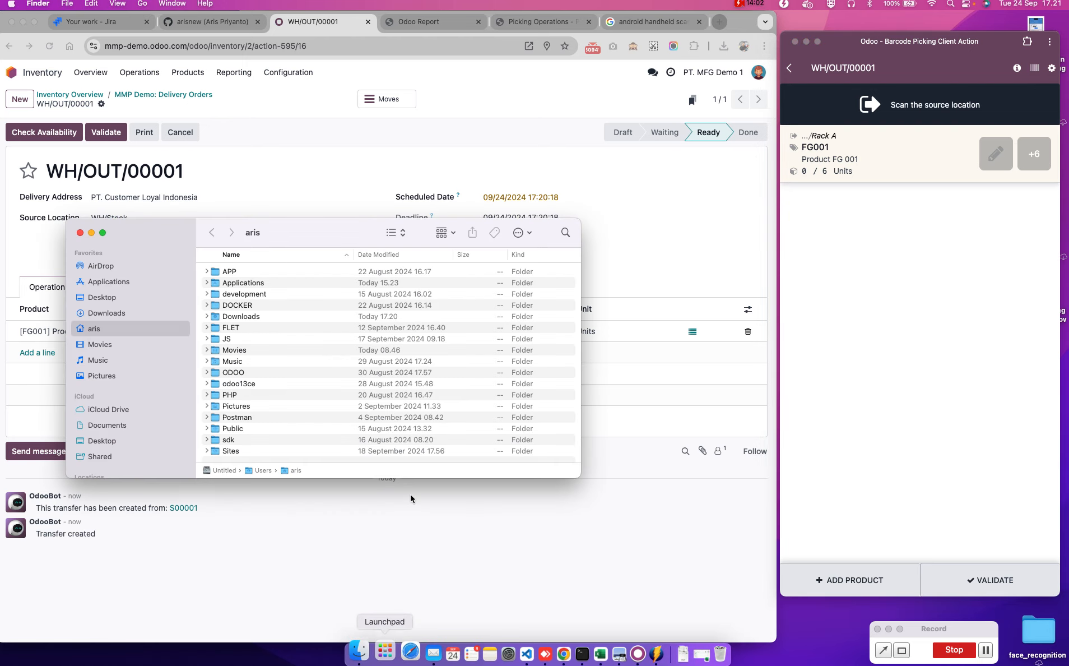
left_click(83, 235)
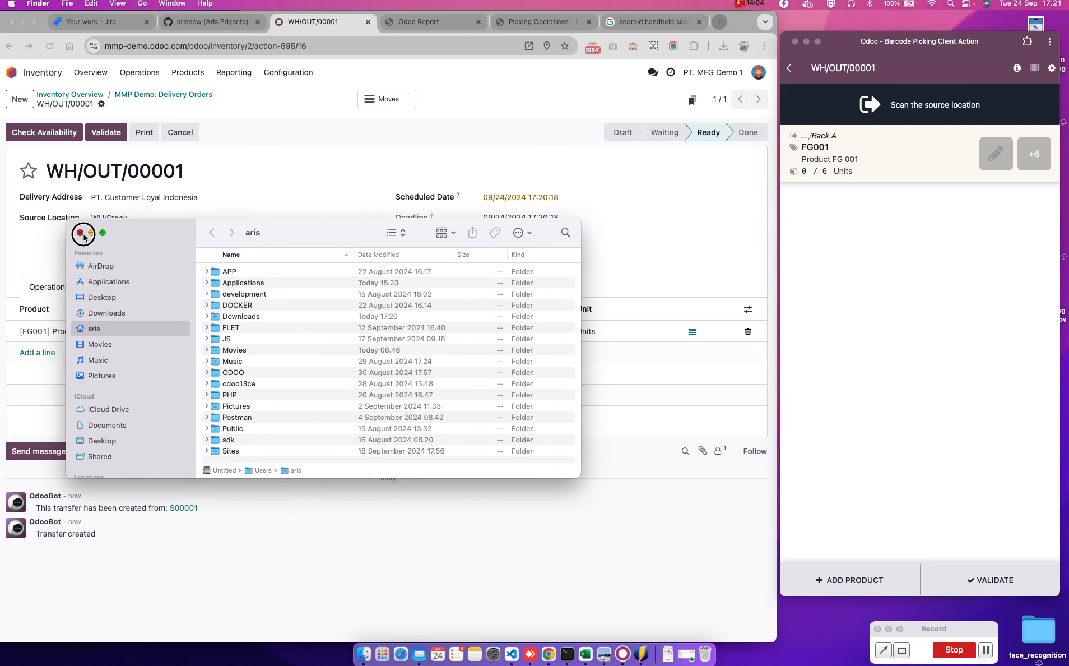
left_click(603, 655)
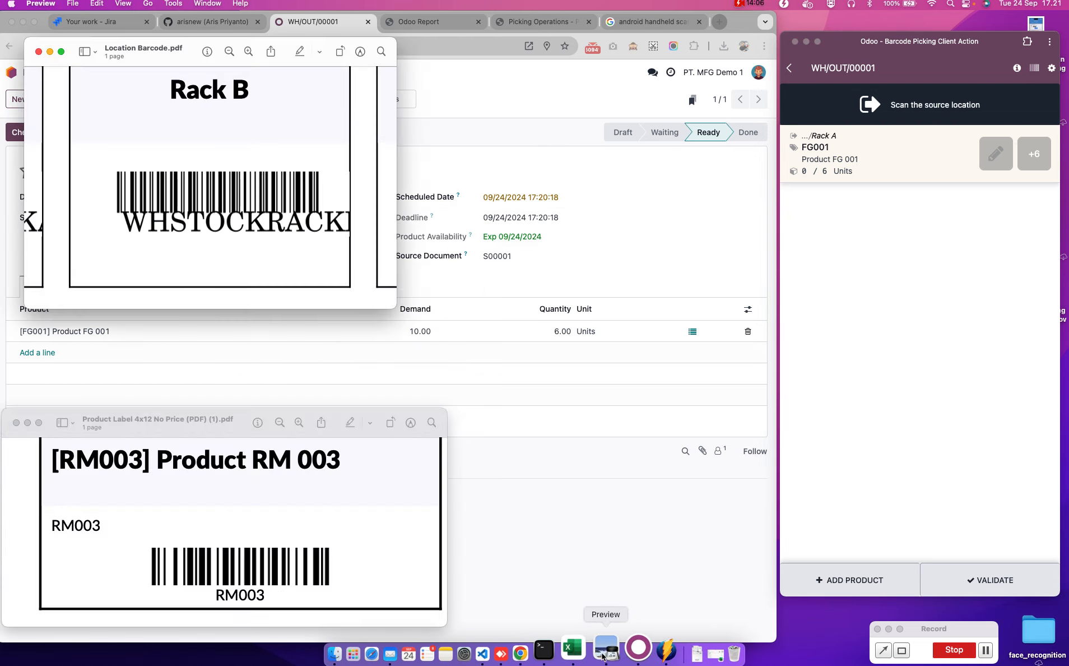
scroll(245, 183, "left", 8)
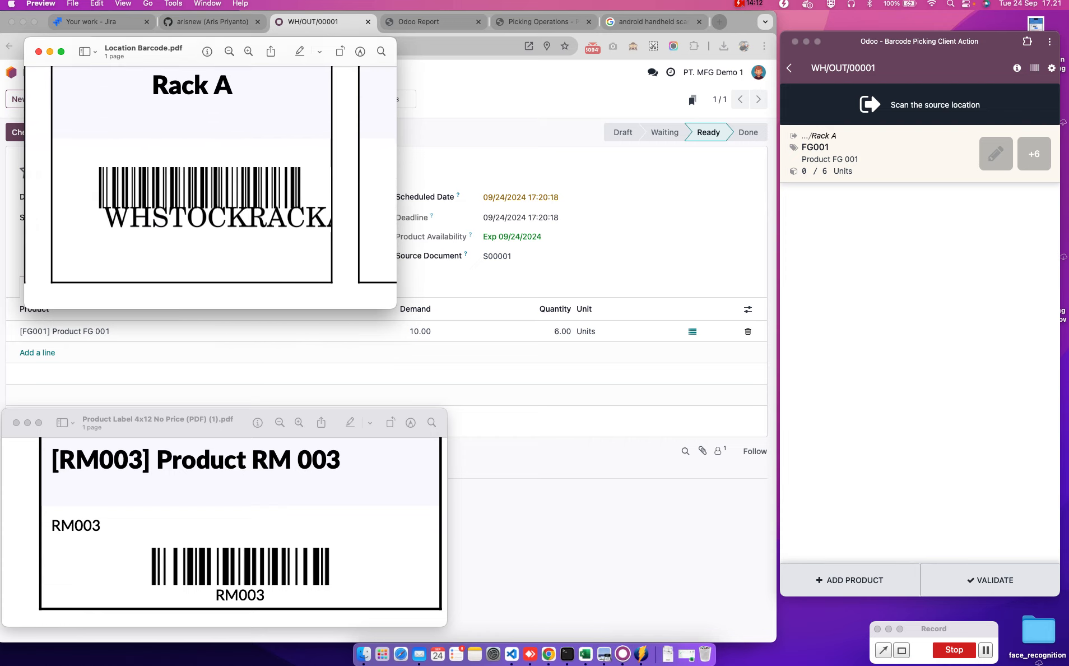
left_click(799, 280)
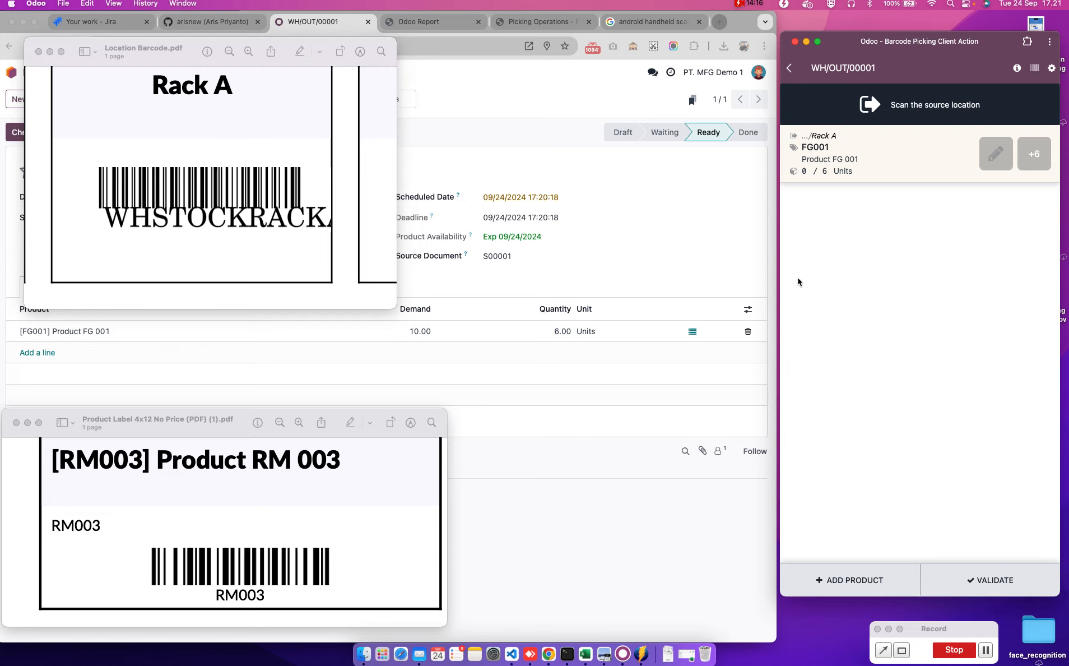
type("WHSTOCKRACKA")
key("Return")
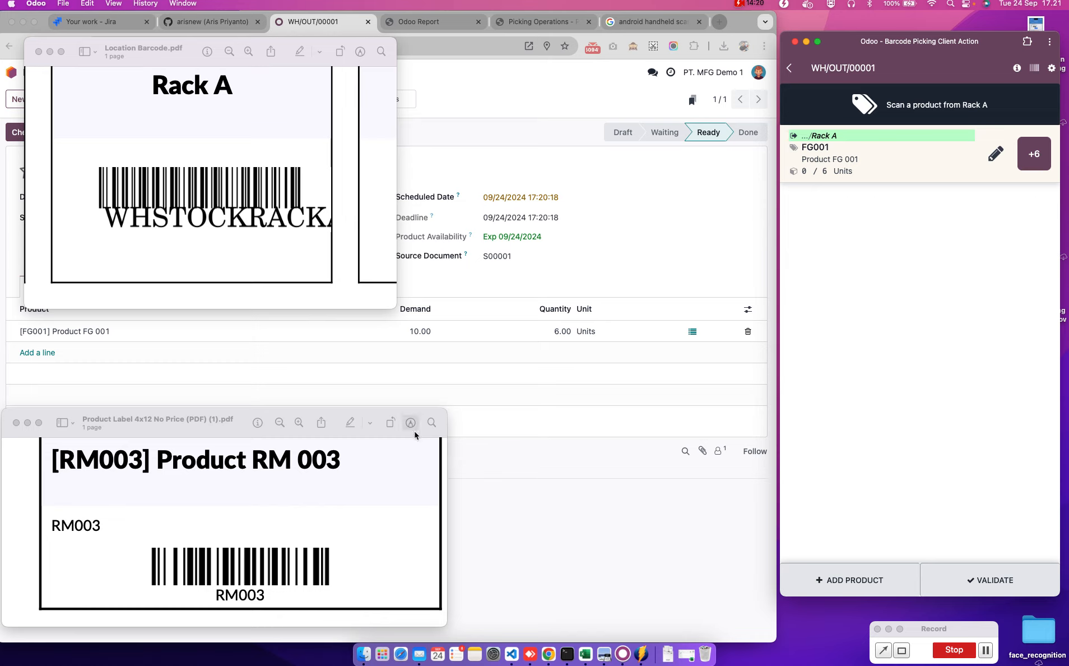
Find the FG001 label in the product label PDF and scan FG001 once from Rack A into the delivery.
scroll(331, 487, "up", 8)
scroll(332, 491, "up", 2)
scroll(332, 491, "left", 10)
scroll(332, 491, "down", 3)
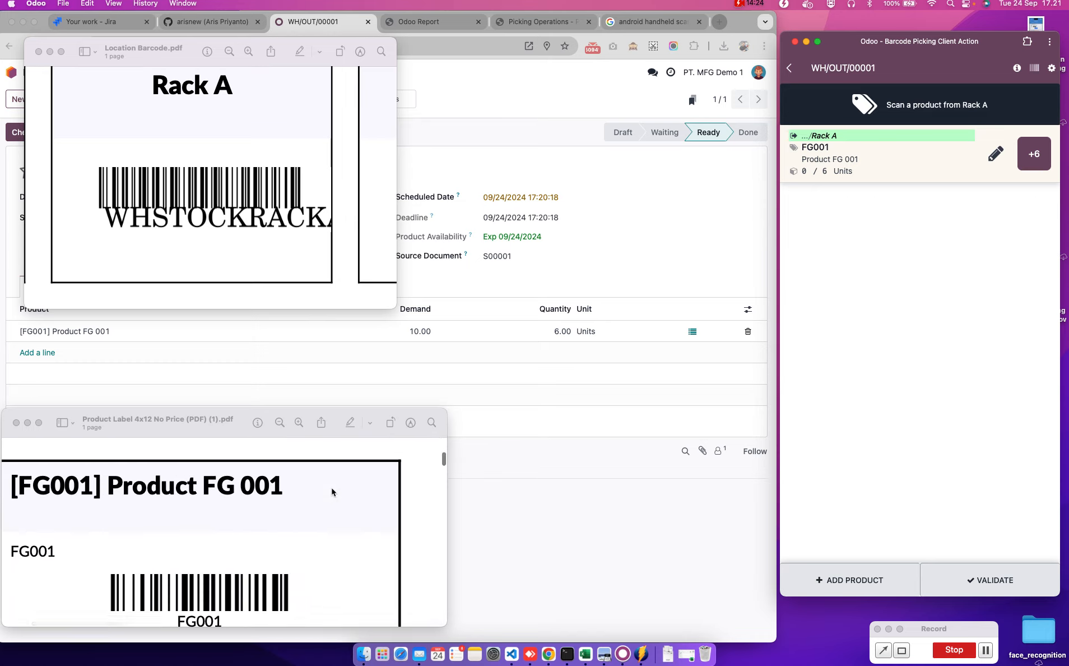
scroll(332, 492, "down", 2)
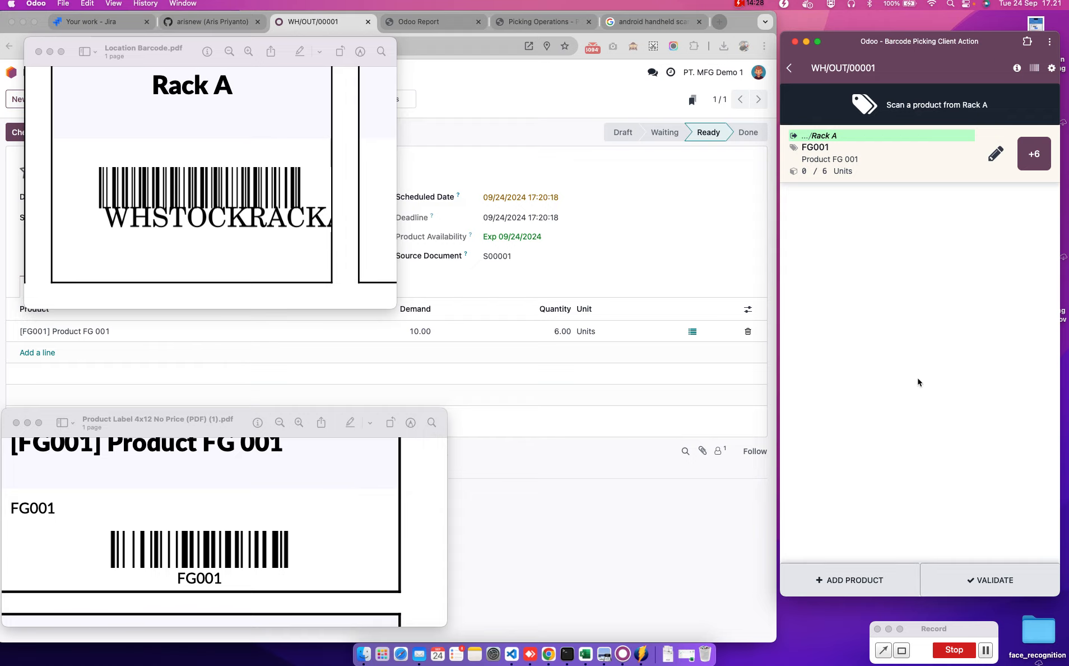
type("FG001")
key("Return")
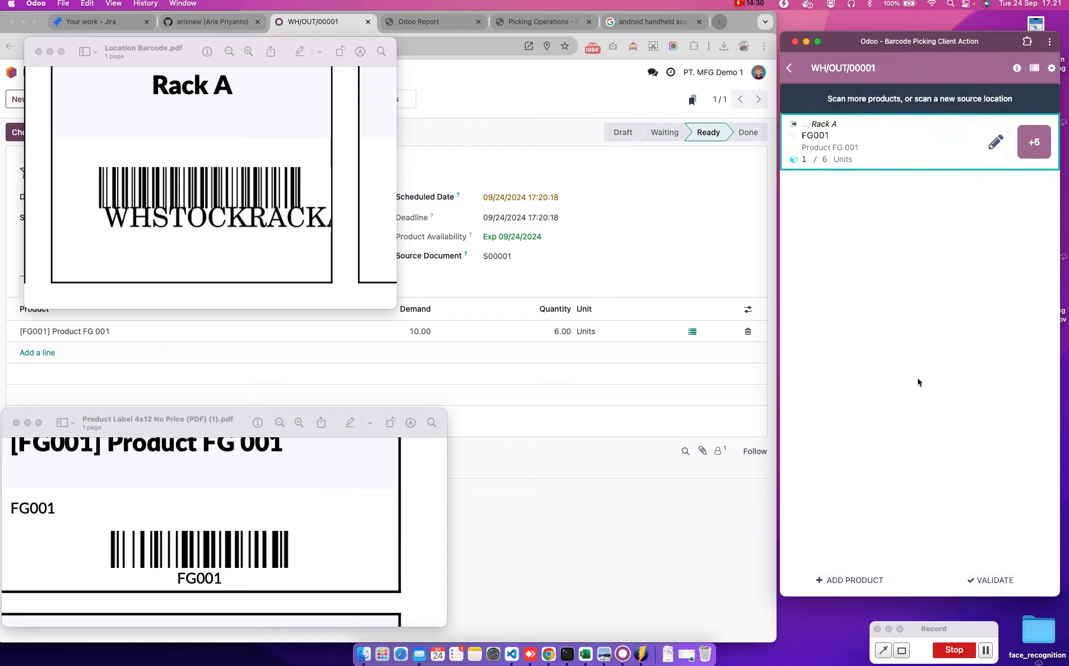
Keep scanning FG001 until 6 units are picked for WH/OUT/00001, and validate the delivery.
type("FG001")
key("Return")
type("FG001")
key("Return")
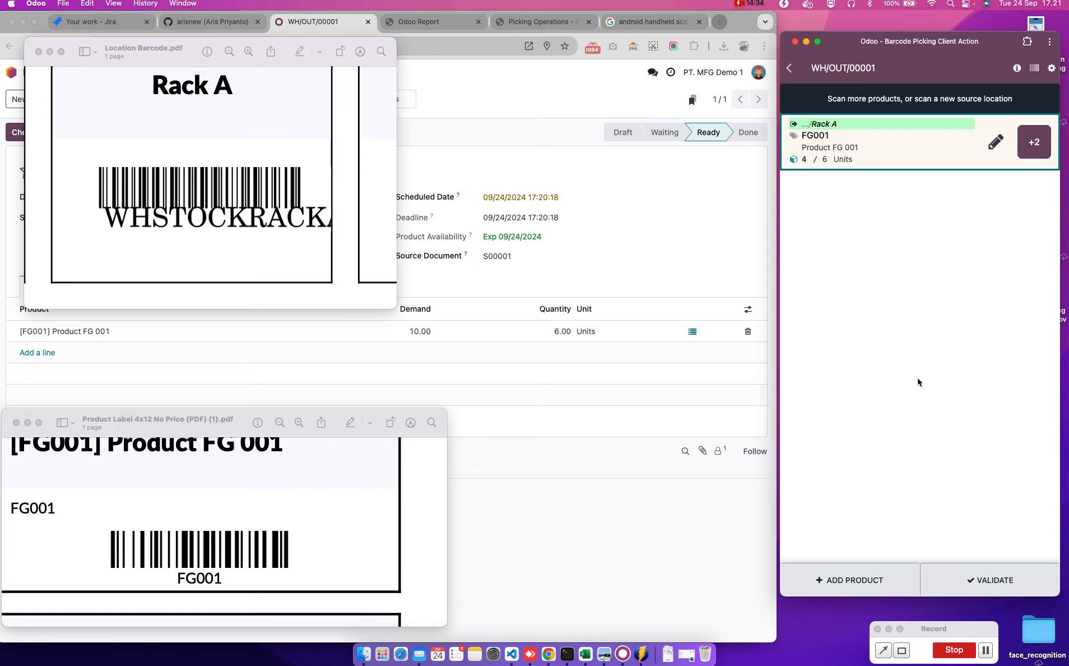
type("FG001")
key("Return")
type("FG001")
key("Return")
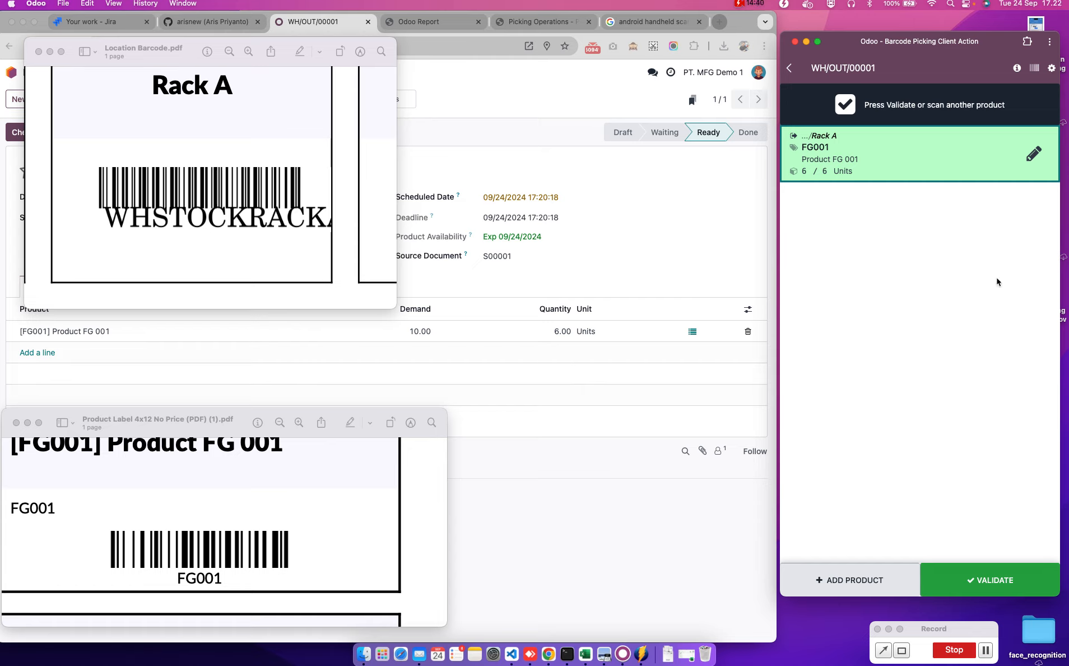
left_click(990, 580)
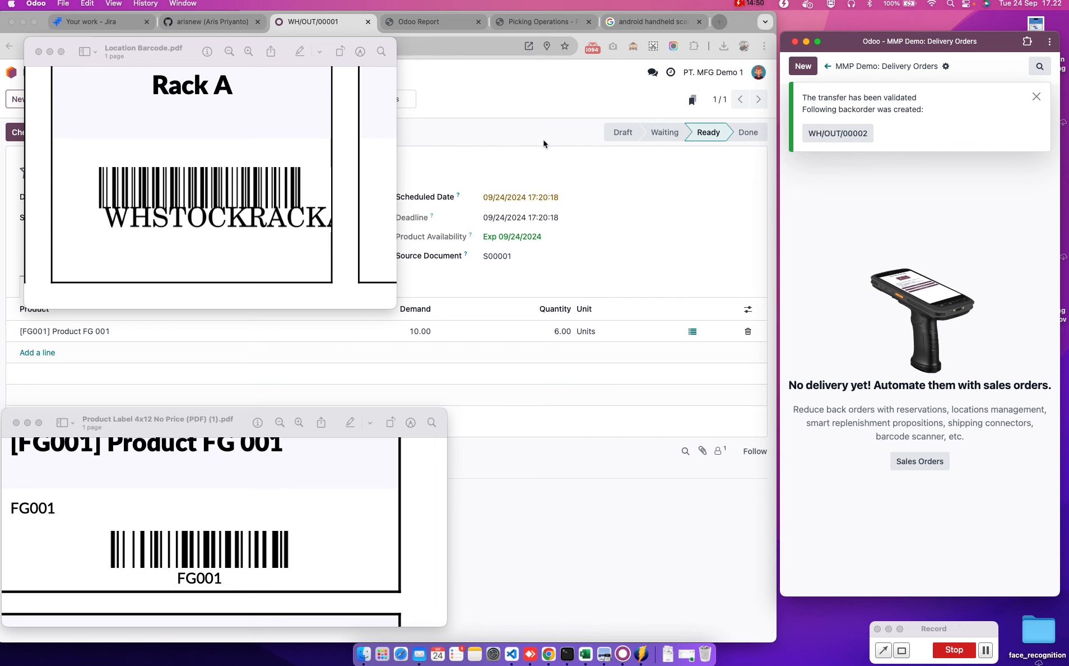
In the Chrome window, open the delivery WH/OUT/00001 from the Inventory overview's delivery orders and review its status and quantity.
left_click(511, 134)
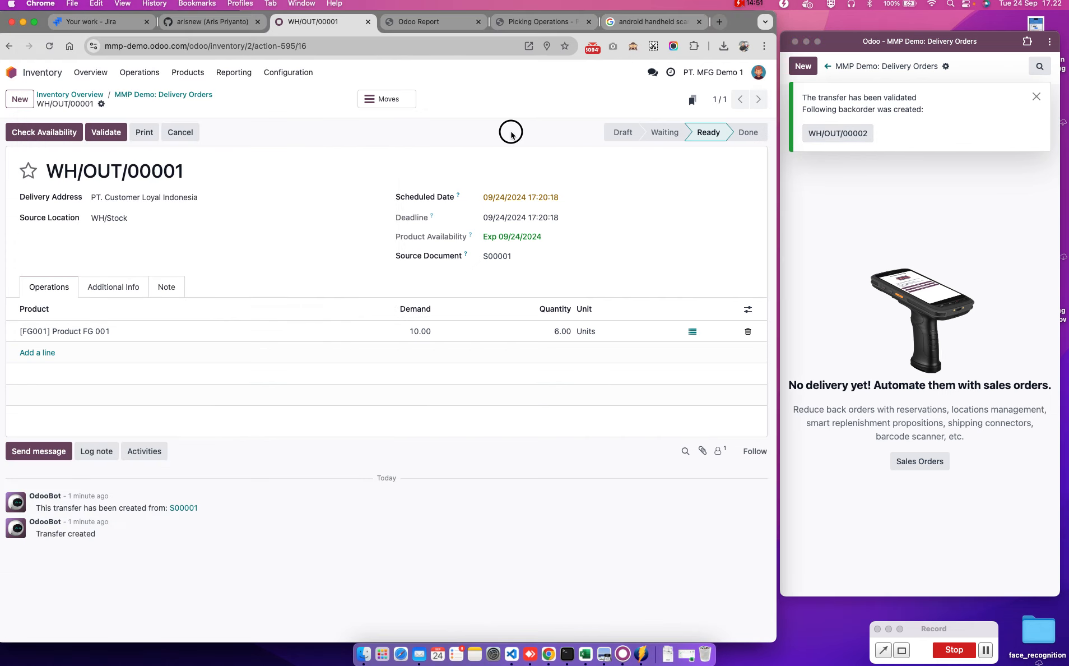
left_click(156, 94)
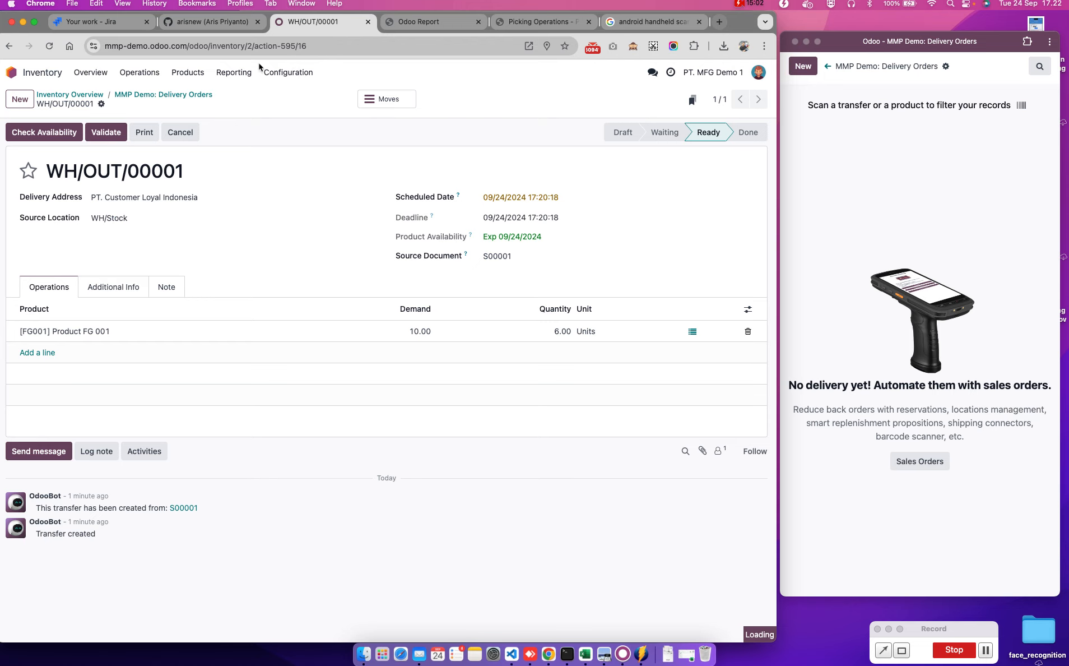
left_click(79, 94)
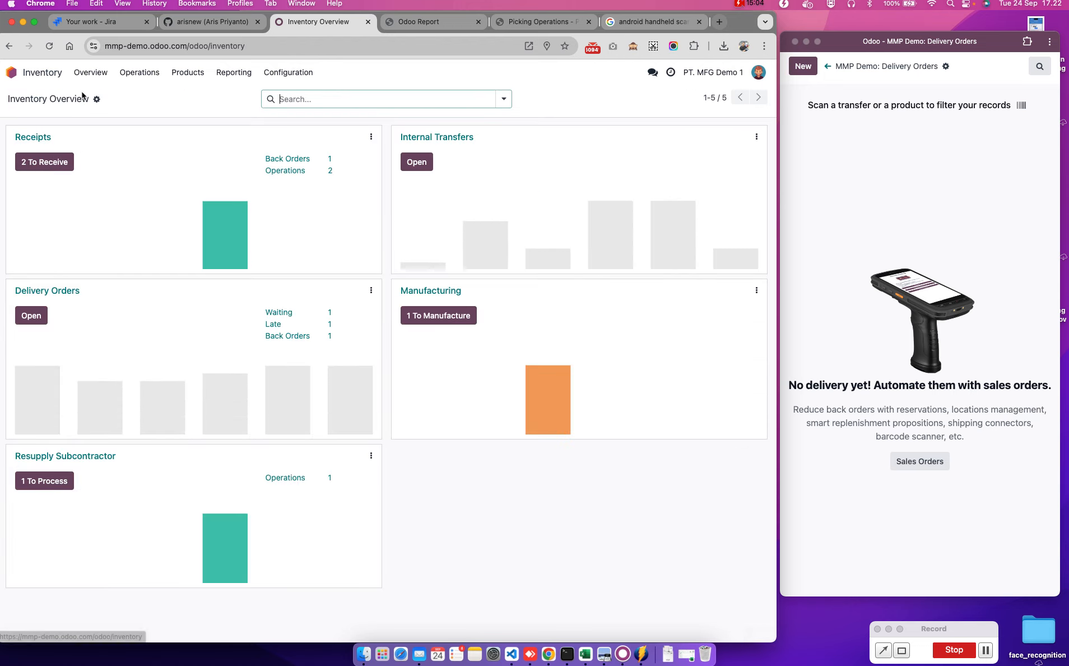
left_click(58, 292)
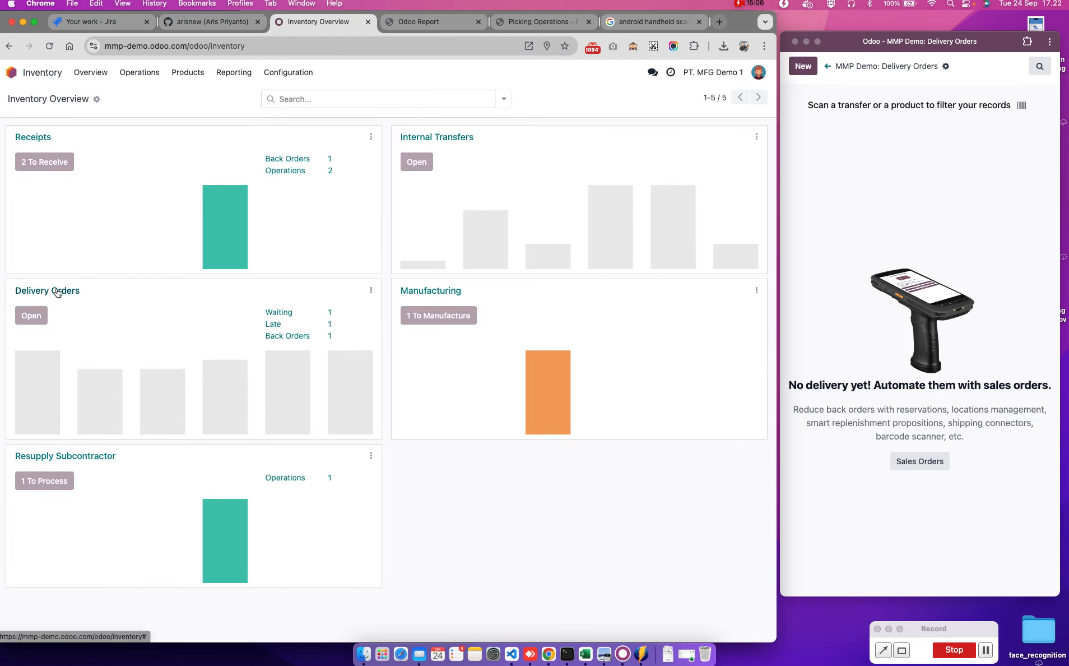
left_click(340, 179)
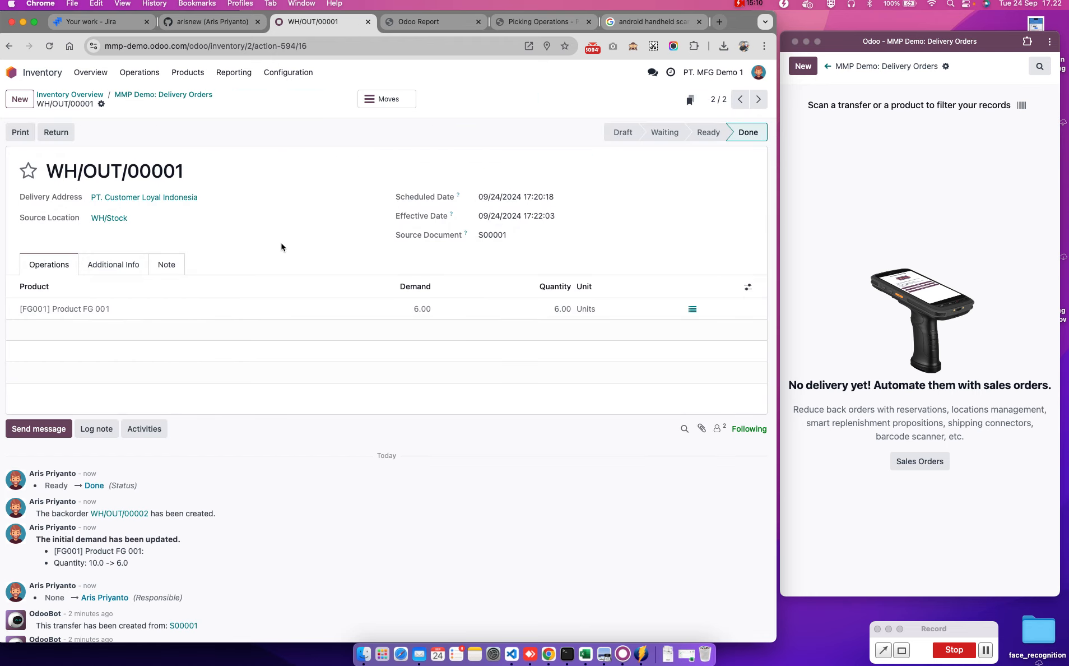
Open the backorder WH/OUT/00002 from the Inventory overview's delivery orders and review its remaining demand.
left_click(92, 96)
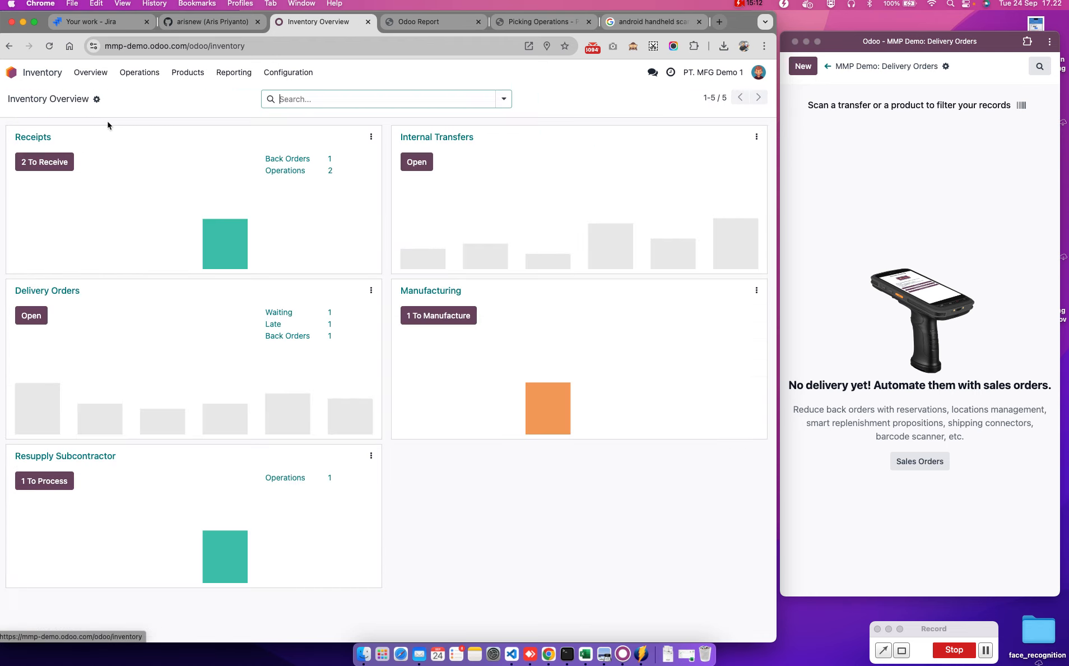
left_click(67, 290)
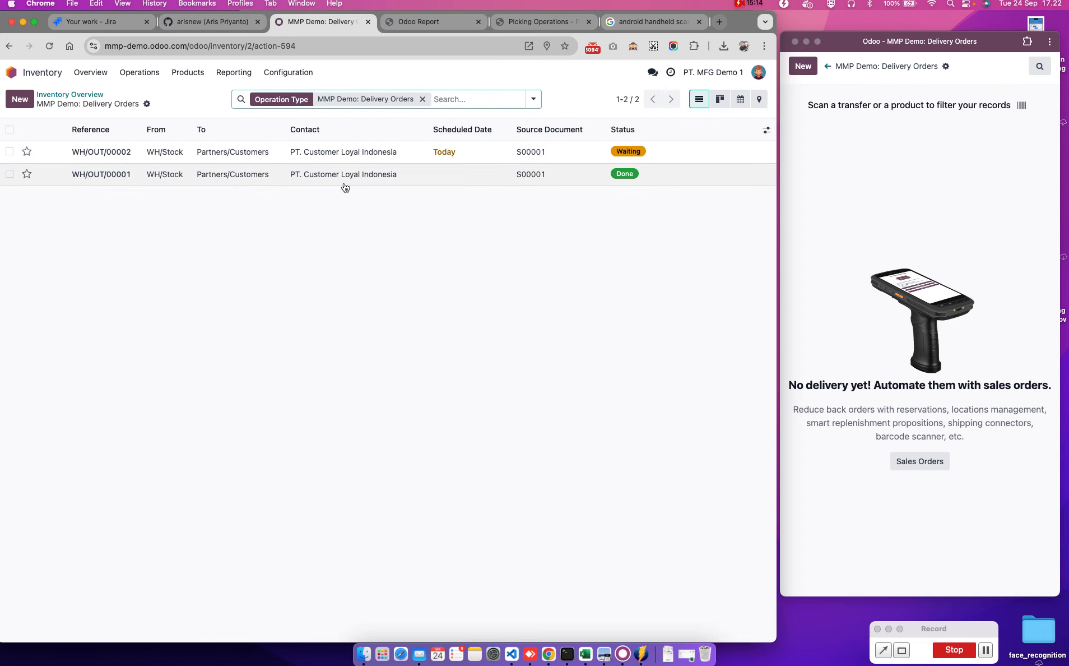
left_click(356, 154)
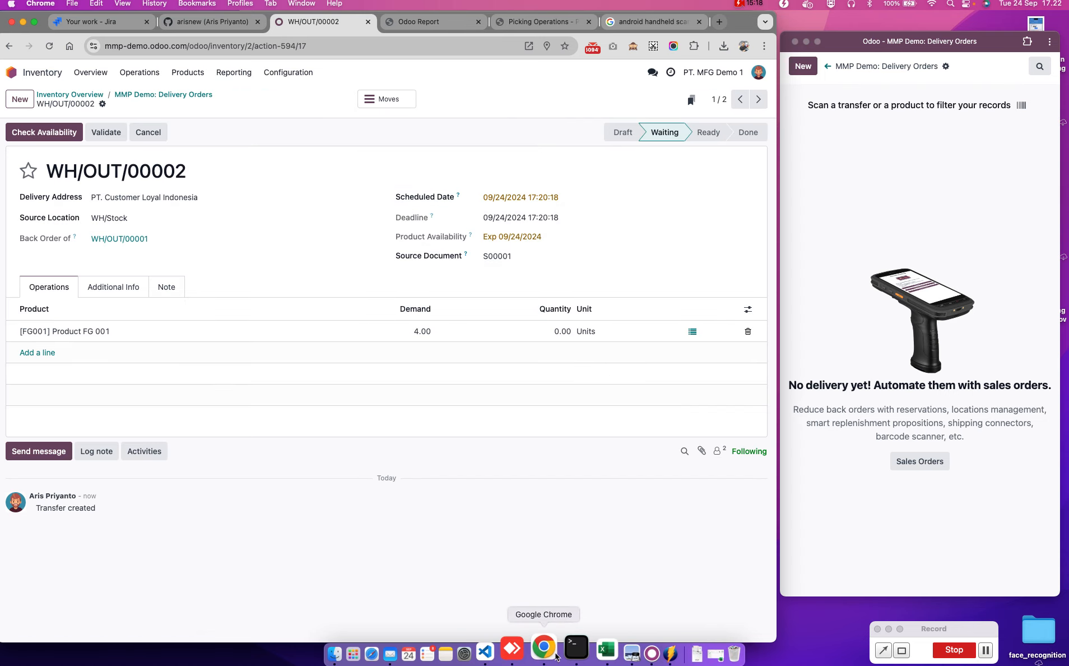
Switch to the Visual Studio Code checklist and mark Delivery Order (SO) with an x.
left_click(508, 653)
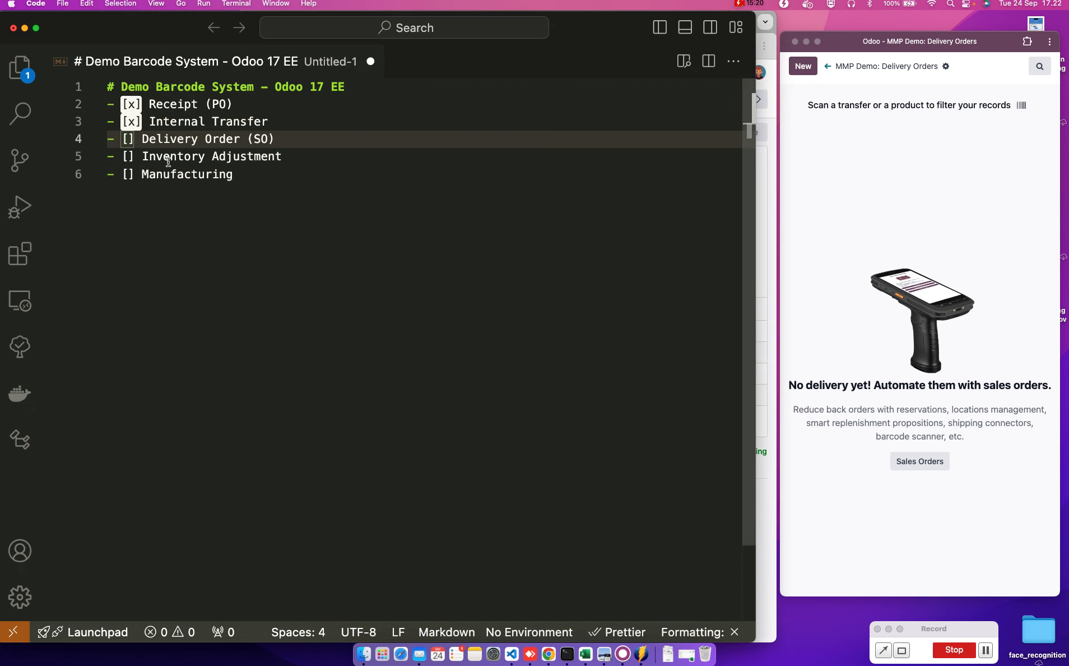
type("x")
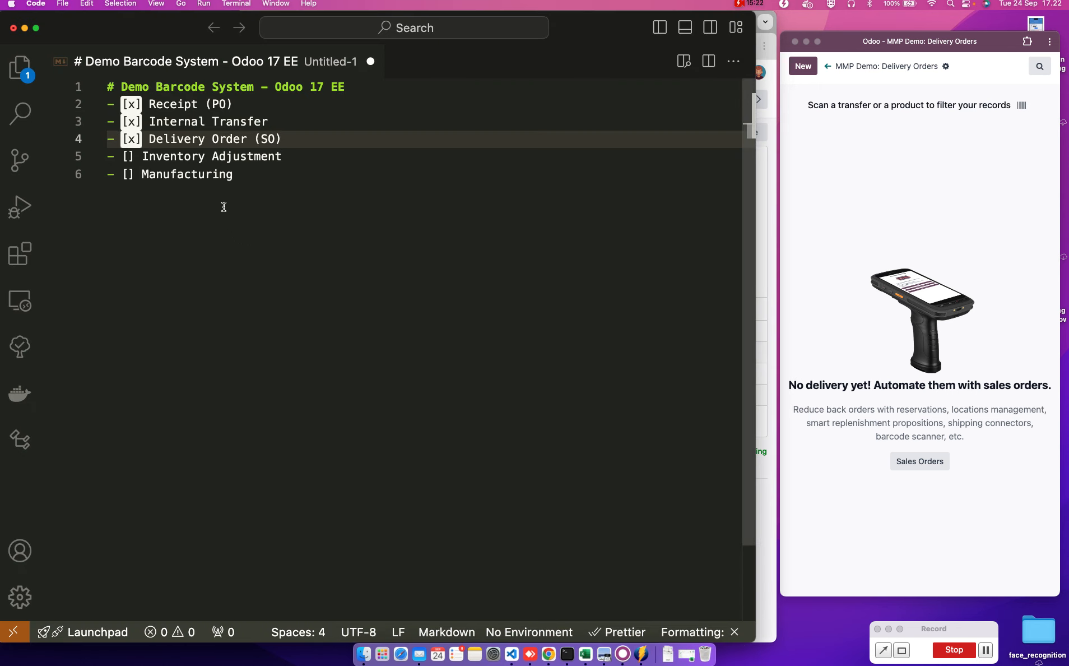
left_click(296, 157)
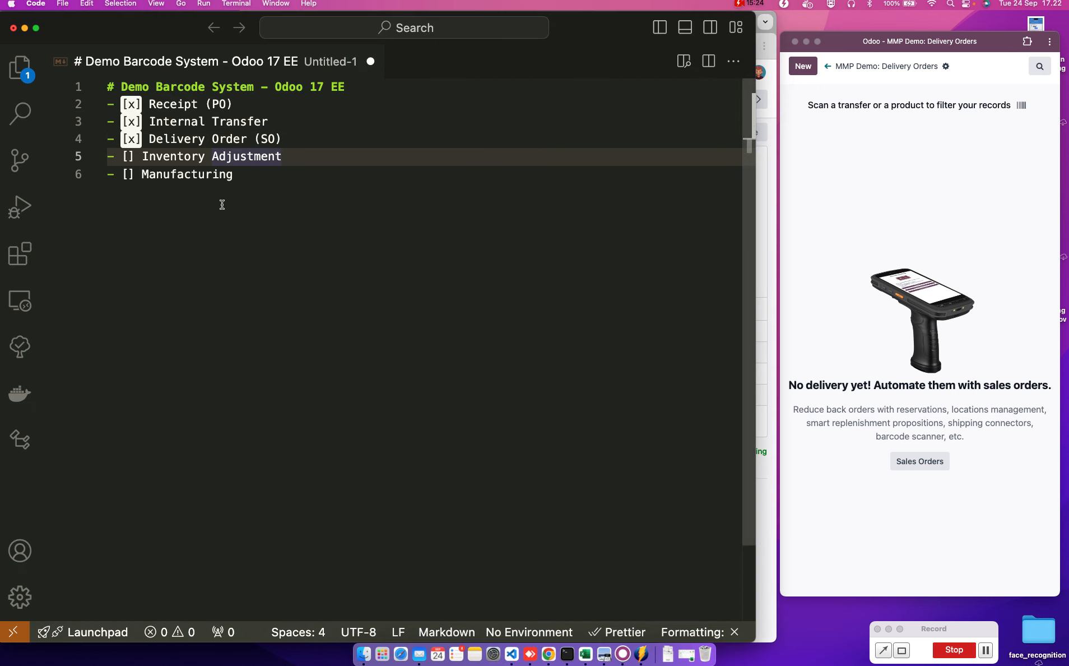
In the Odoo Barcode window, return to the Barcode Scanning home screen and start an inventory adjustment.
left_click(831, 67)
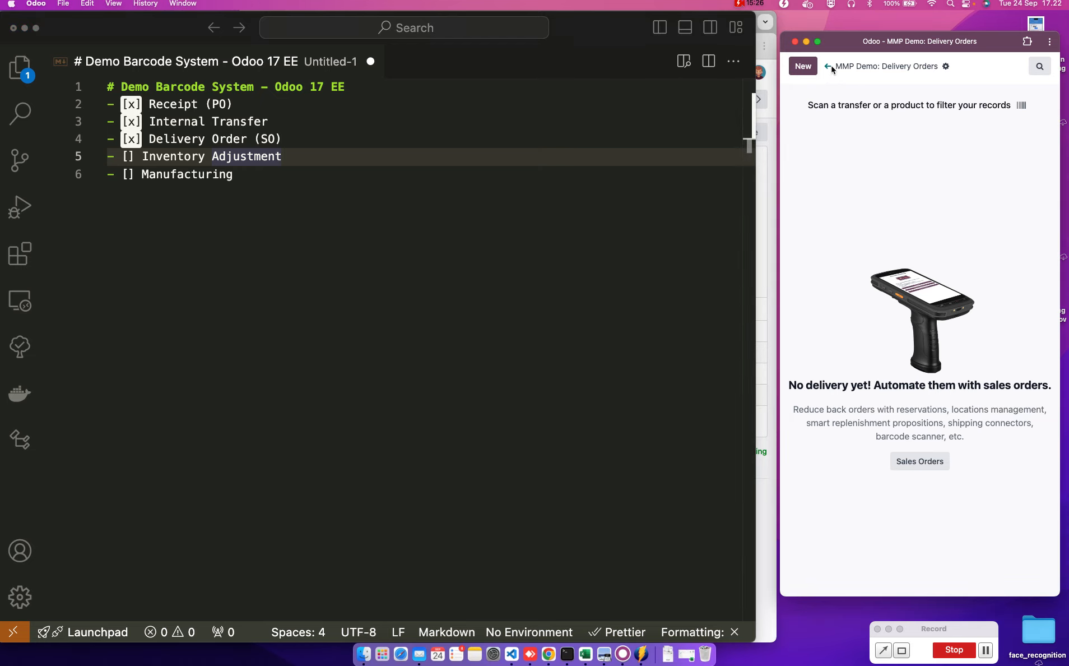
left_click(830, 68)
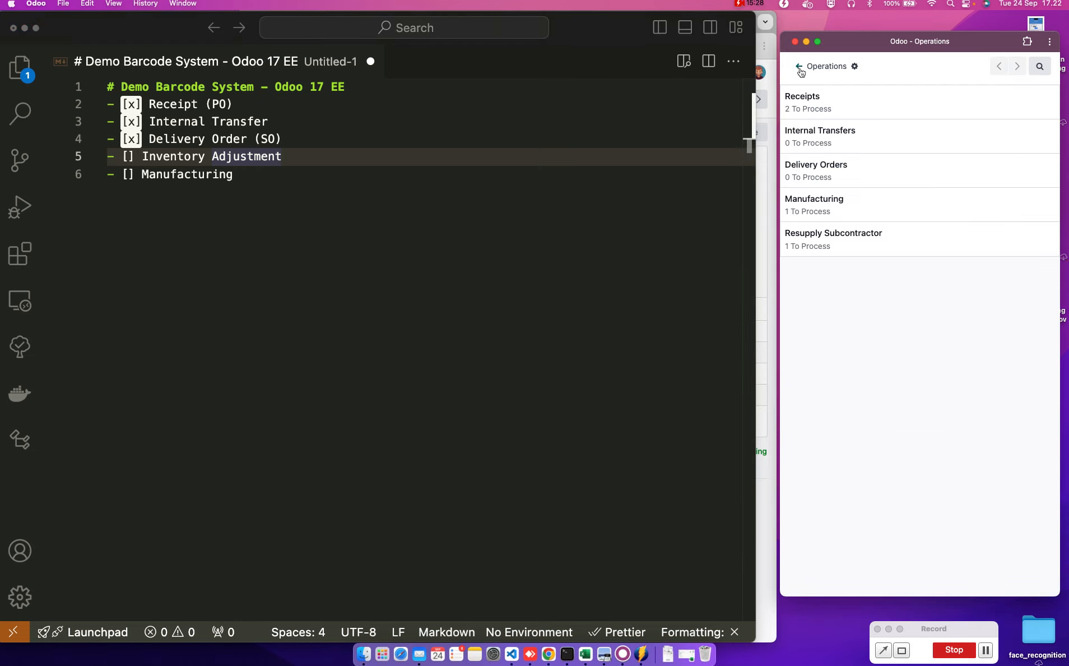
left_click(800, 67)
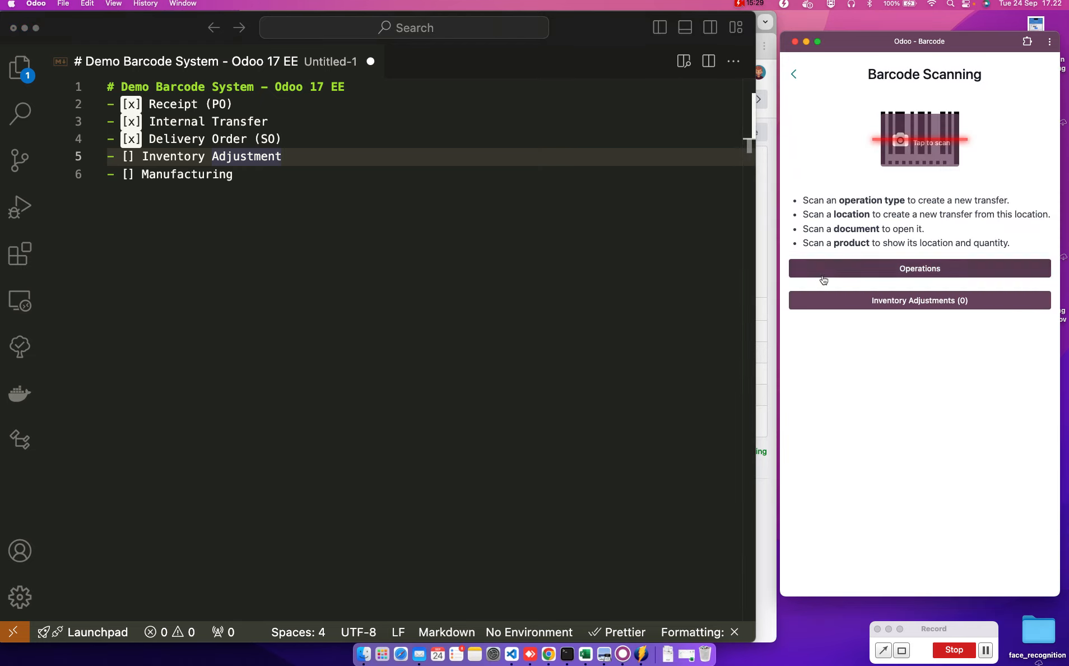
left_click(145, 158)
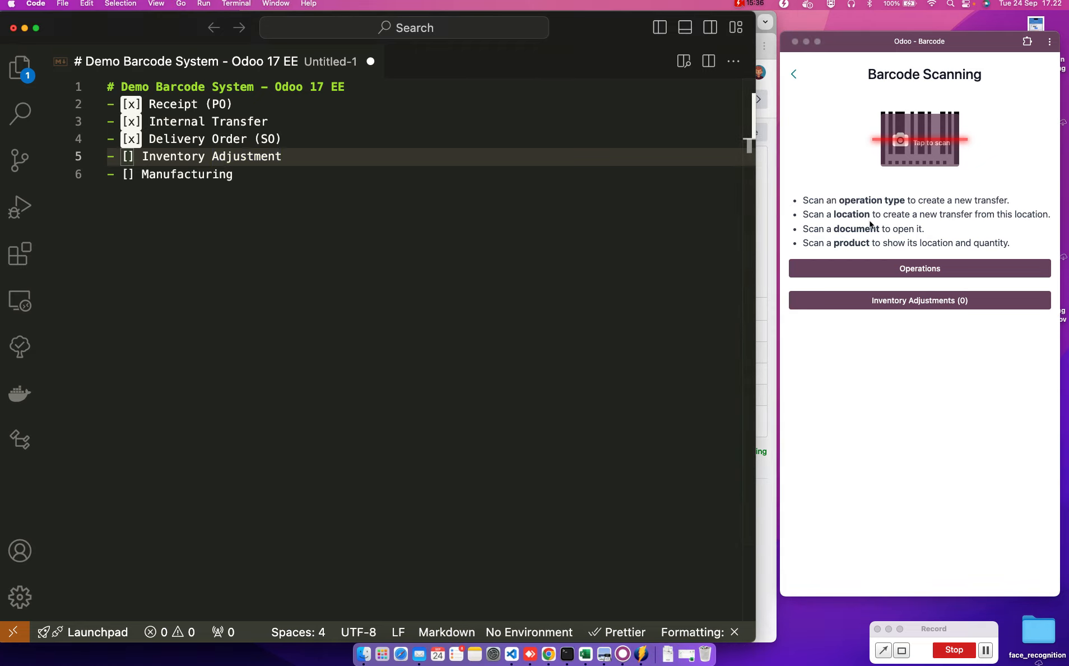
left_click(919, 342)
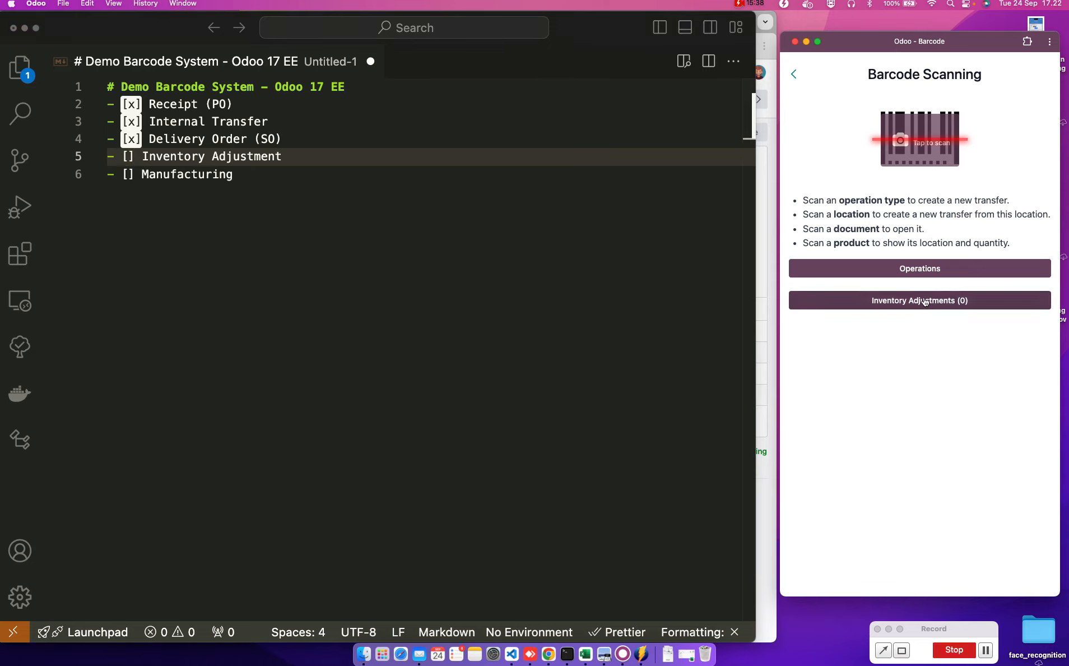
left_click(925, 301)
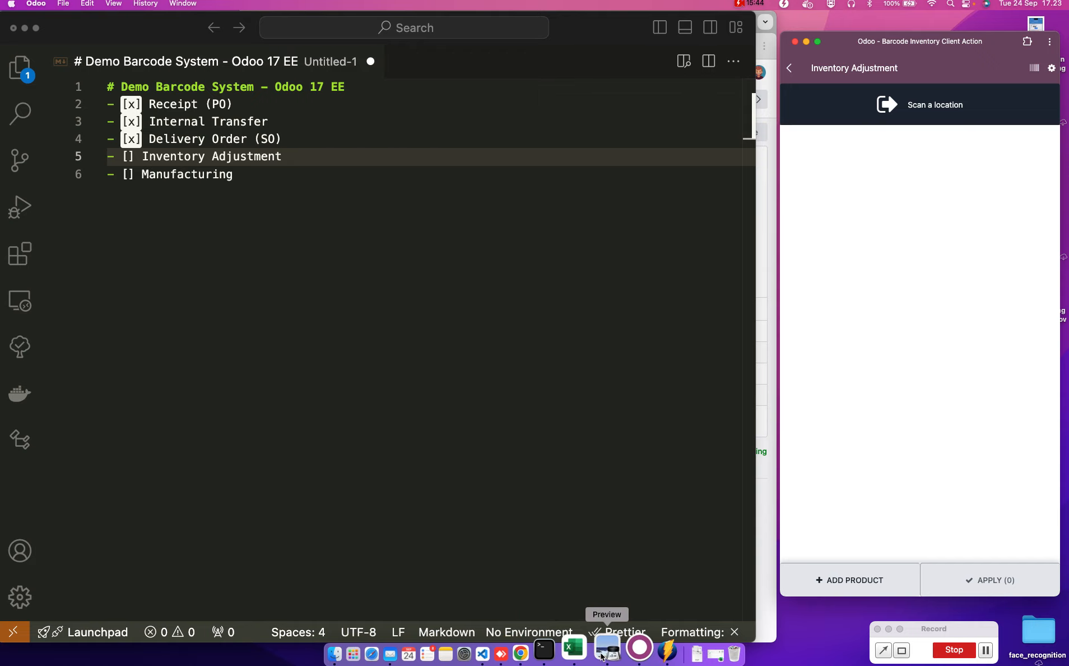
Bring up the Preview barcode labels, and scan location WHSTOCKRACKA and product FG001 into the inventory adjustment.
left_click(608, 653)
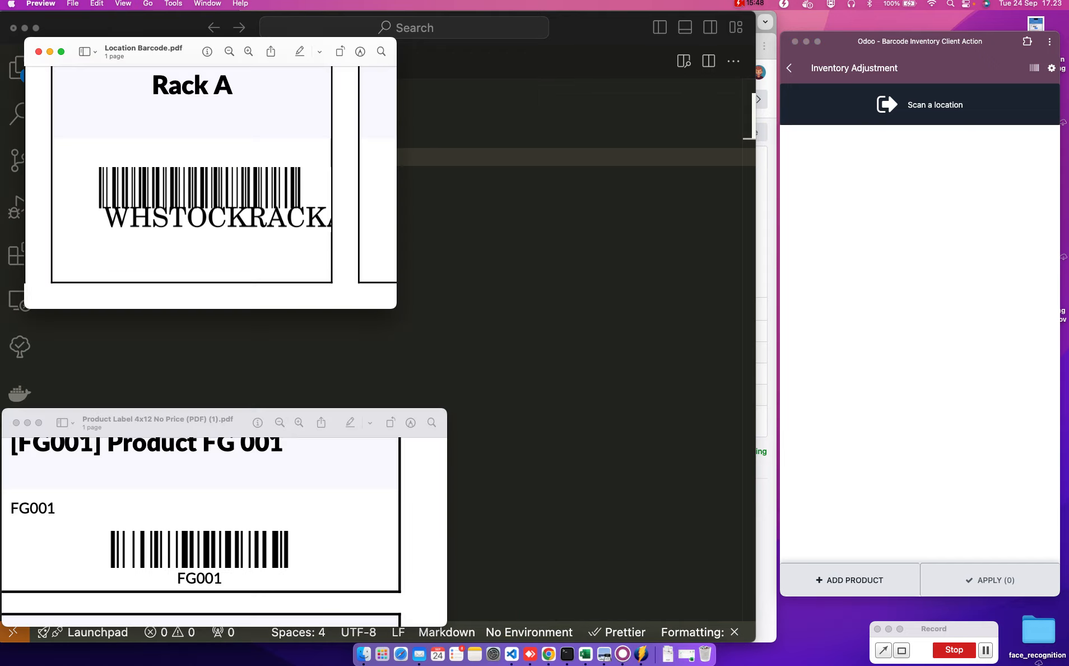
left_click(847, 415)
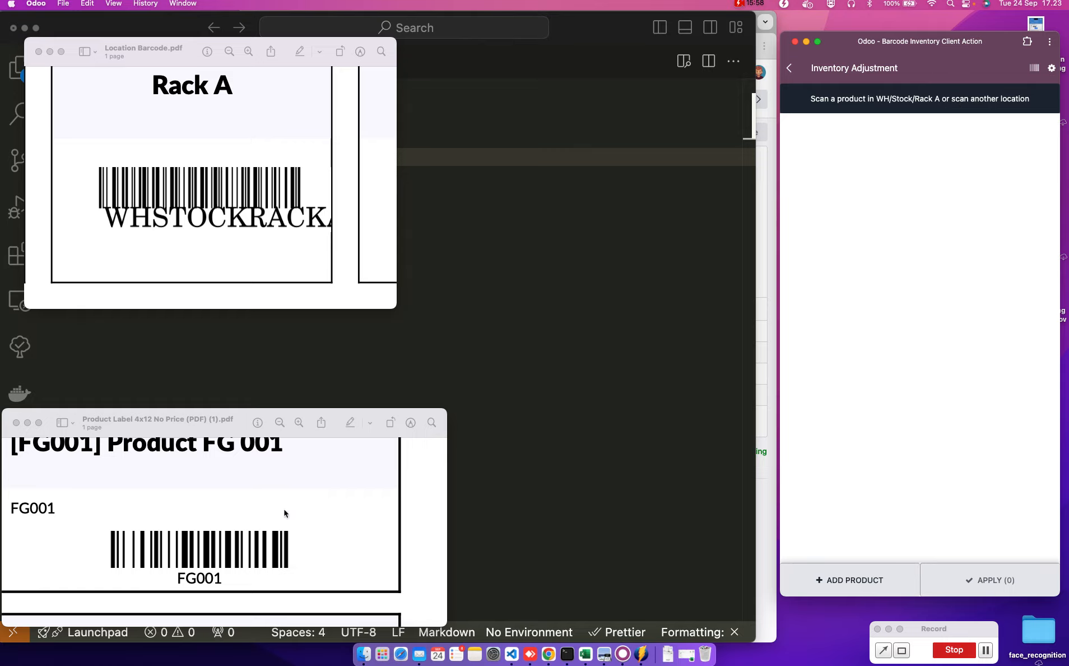
scroll(284, 512, "up", 2)
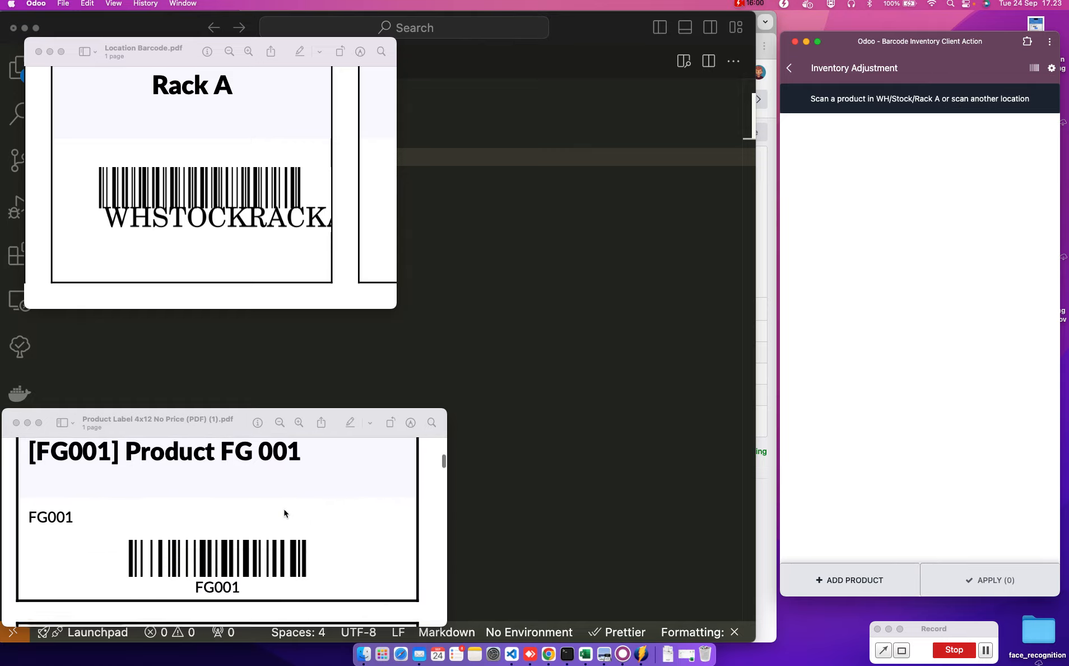
type("FG001")
key("Return")
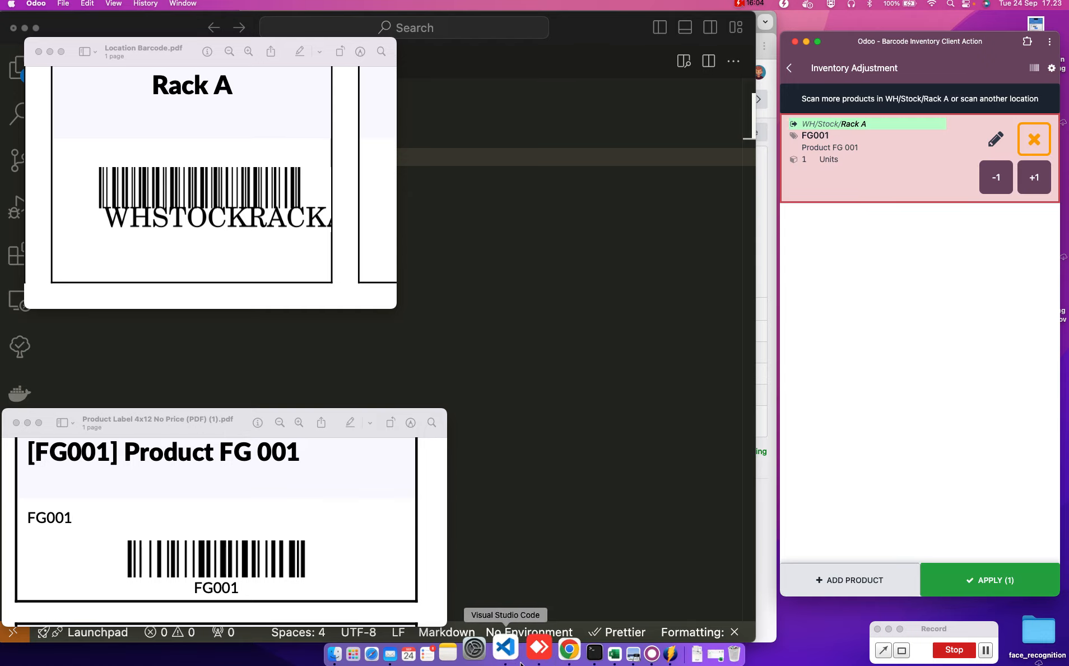
In Chrome, open Inventory's Locations report, group it by Location, and expand WH/Stock/Rack A to check its stock.
left_click(548, 654)
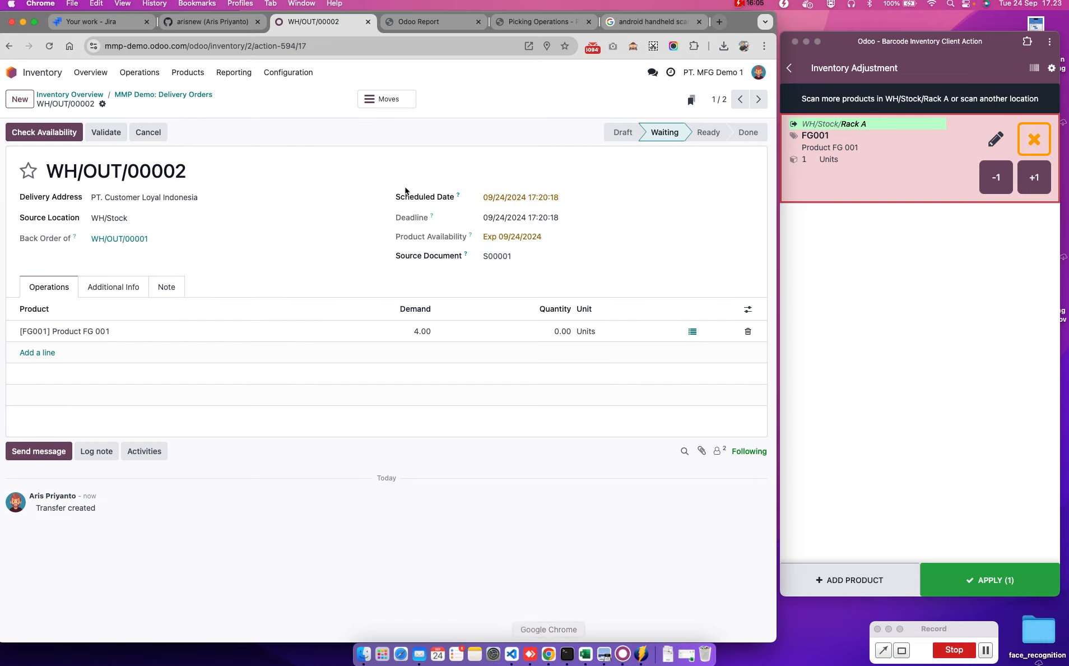
left_click(184, 69)
left_click(192, 95)
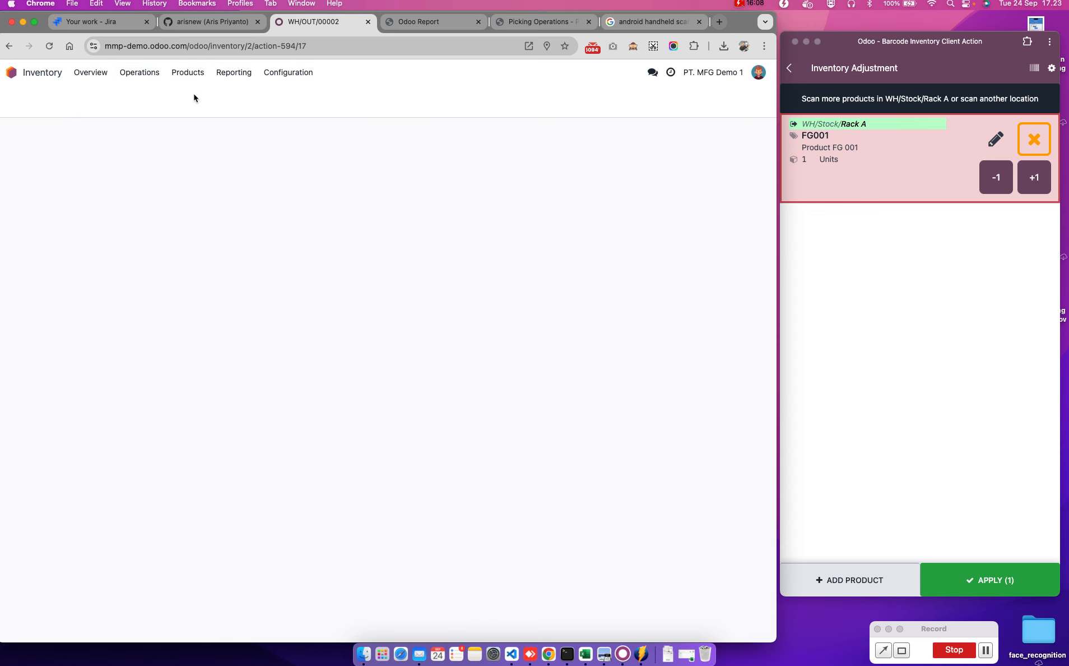
left_click(233, 72)
left_click(242, 109)
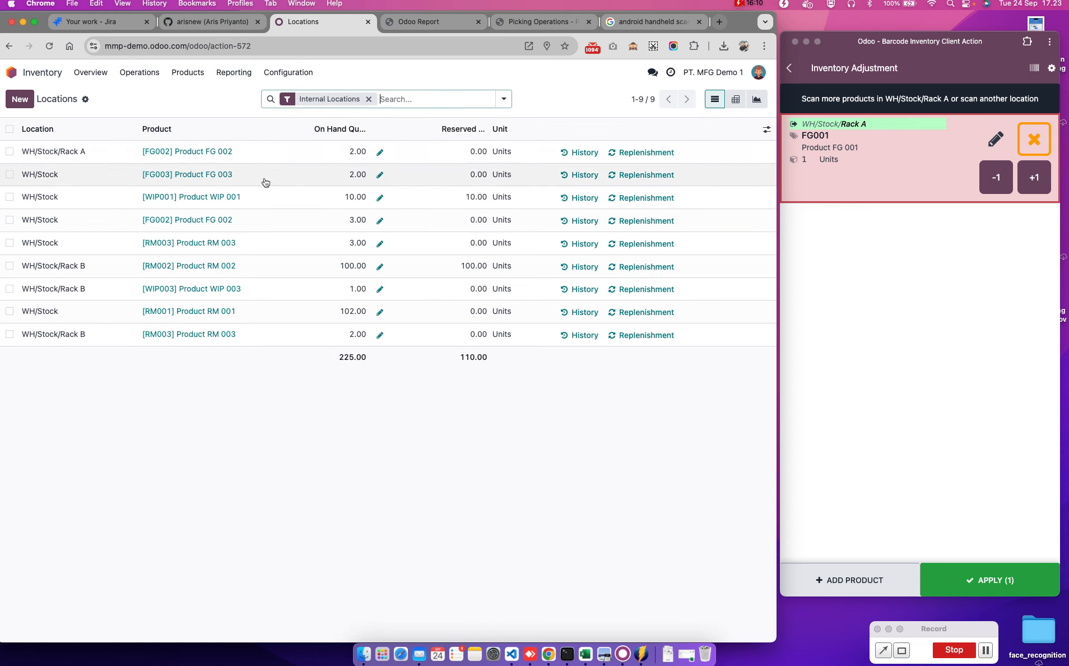
left_click(500, 101)
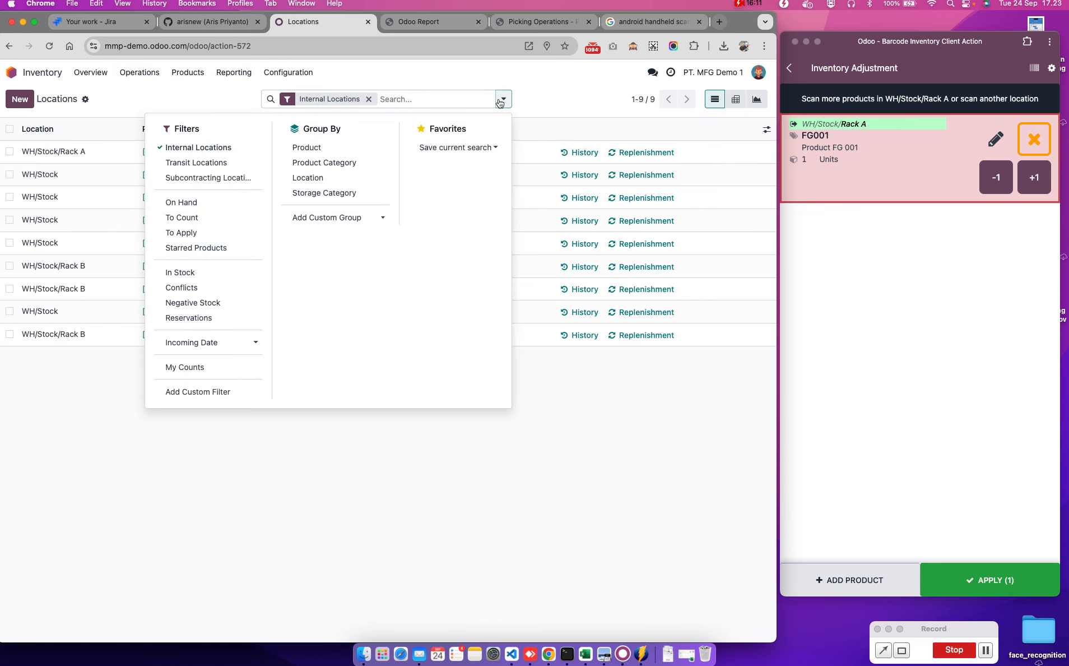
left_click(338, 183)
left_click(104, 208)
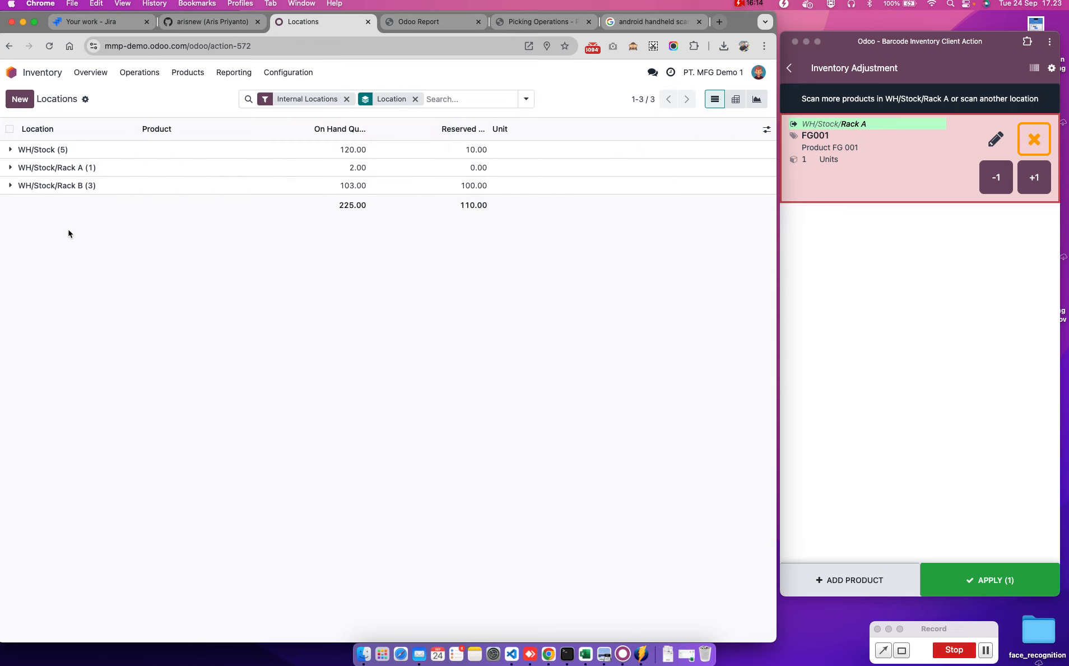
left_click(92, 170)
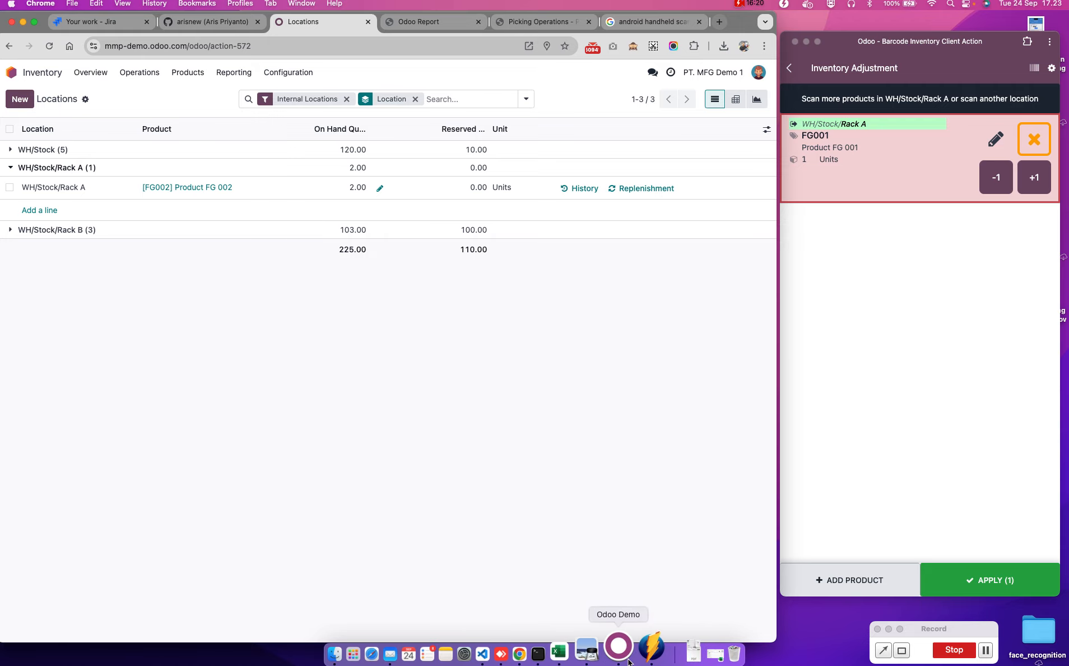
Bring the Preview barcode labels back and scan FG001 again to raise its counted quantity to 2 units.
left_click(604, 654)
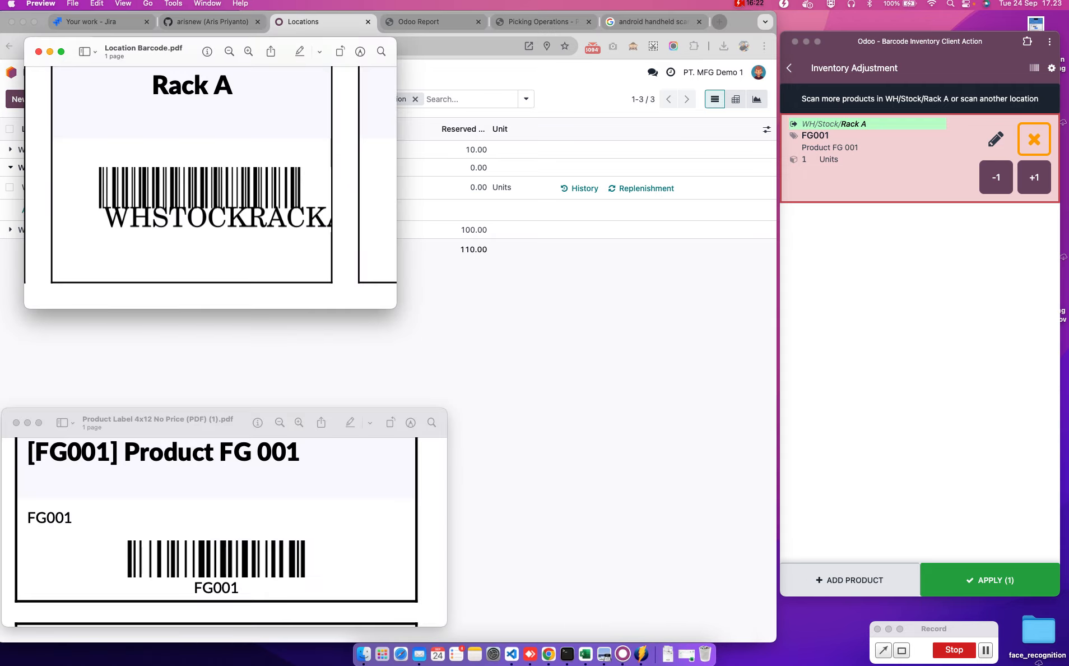
left_click(924, 429)
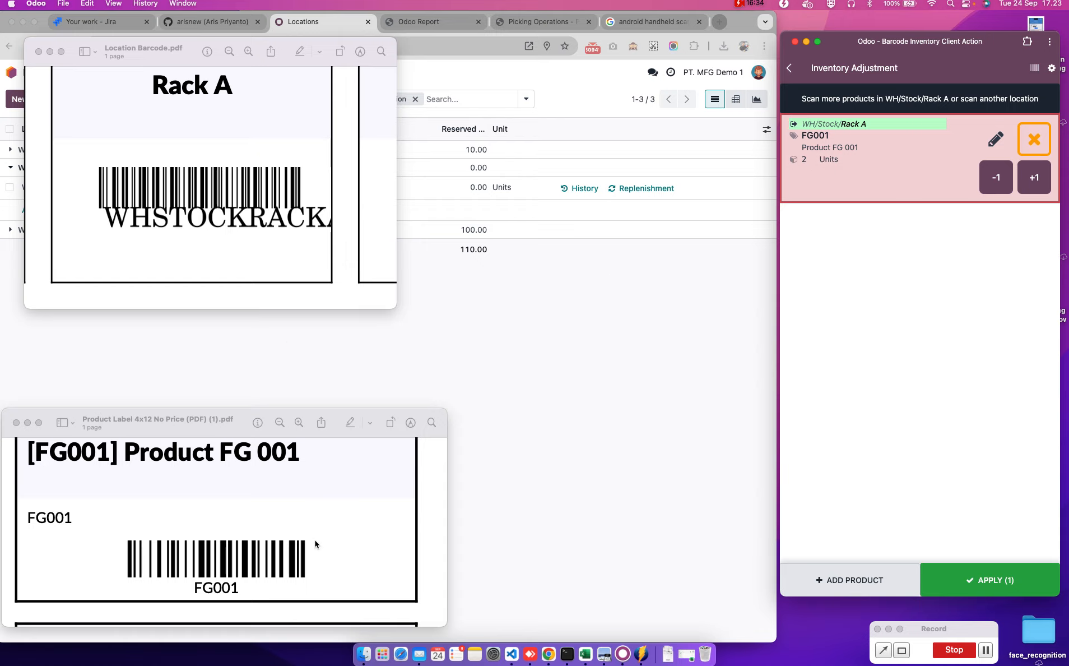
Scan FG002 twice into the Rack A inventory adjustment to count 2 units, and try to apply the adjustment.
scroll(315, 542, "right", 10)
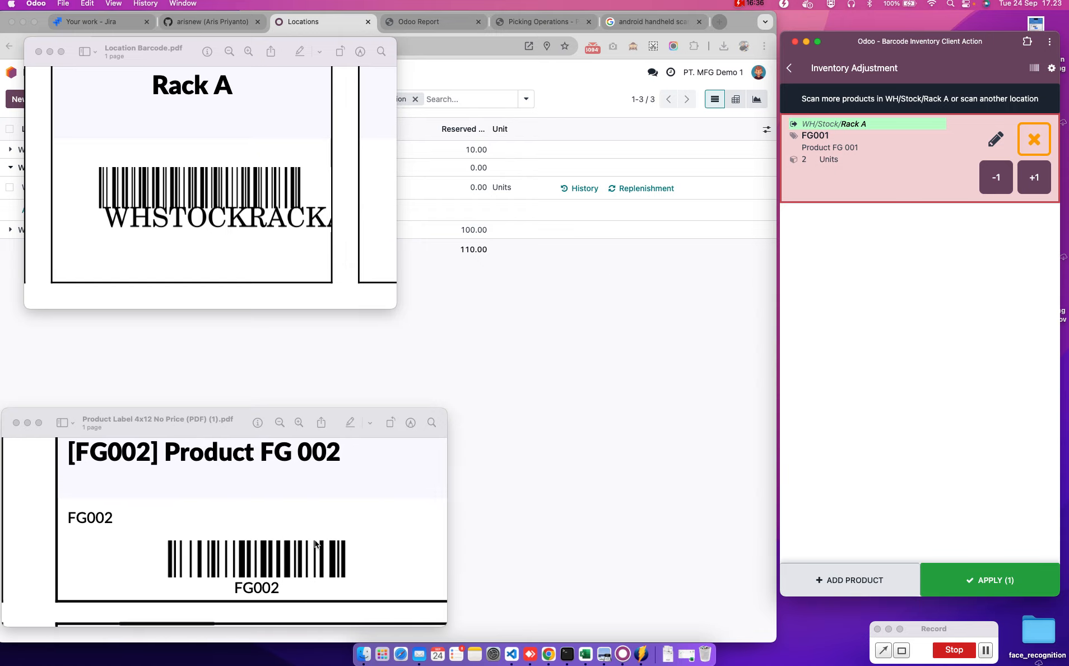
type("FG002")
key("Return")
type("FG002")
key("Return")
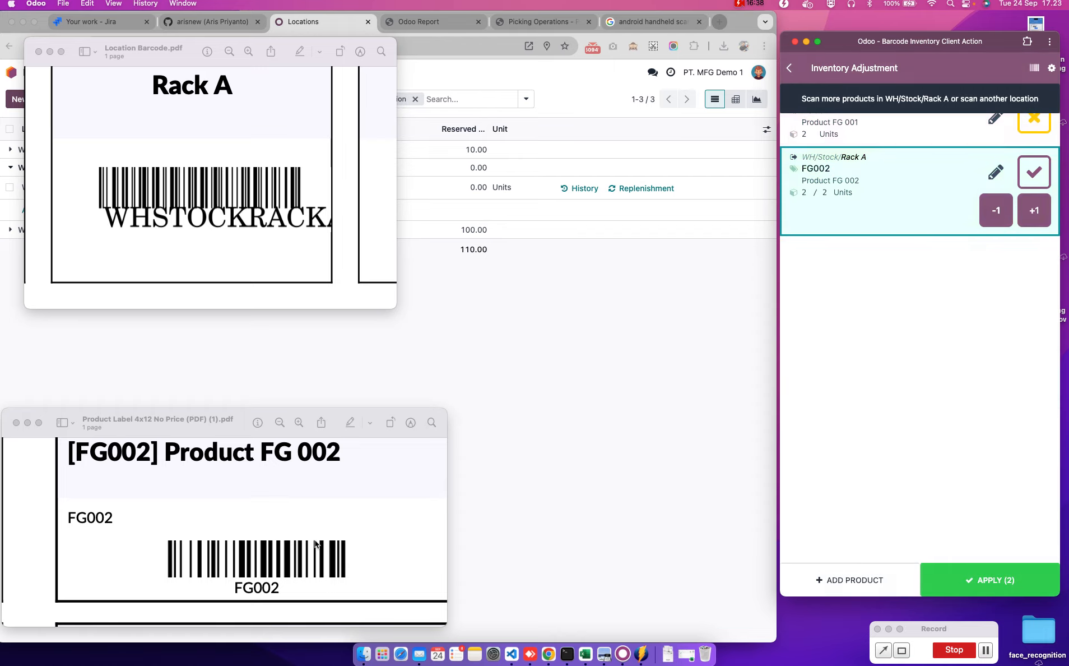
scroll(923, 352, "up", 2)
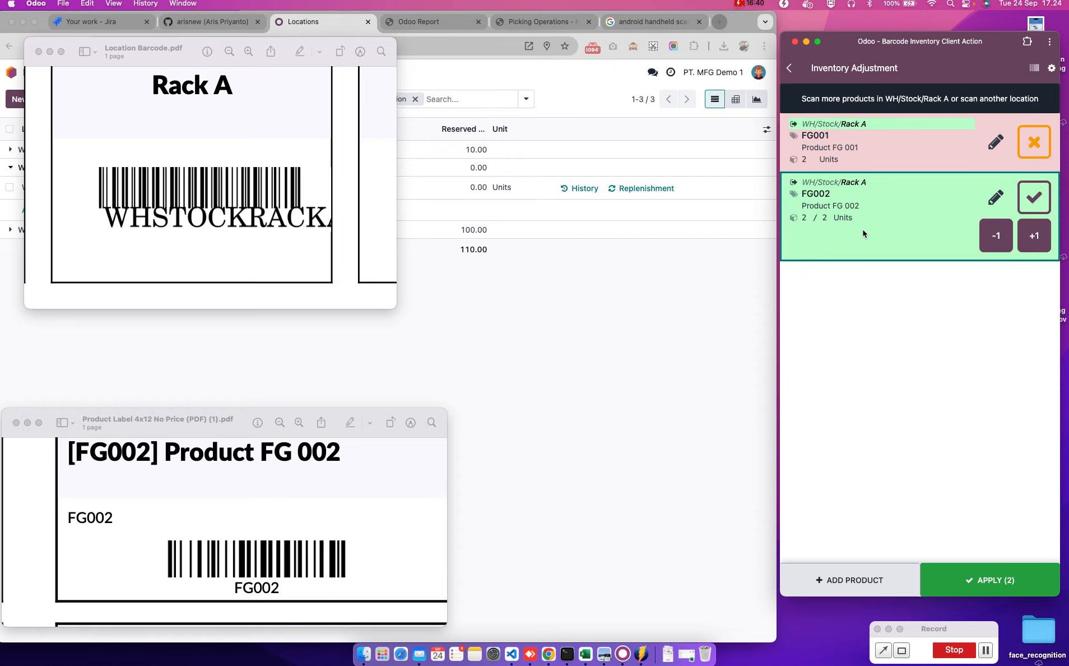
left_click(874, 142)
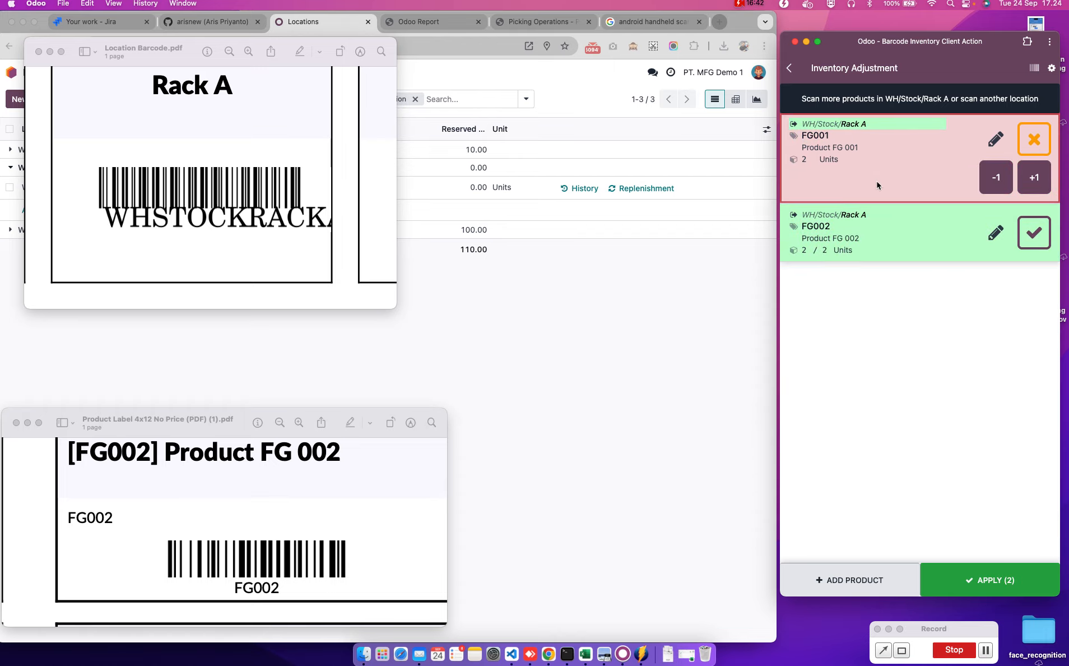
left_click(885, 239)
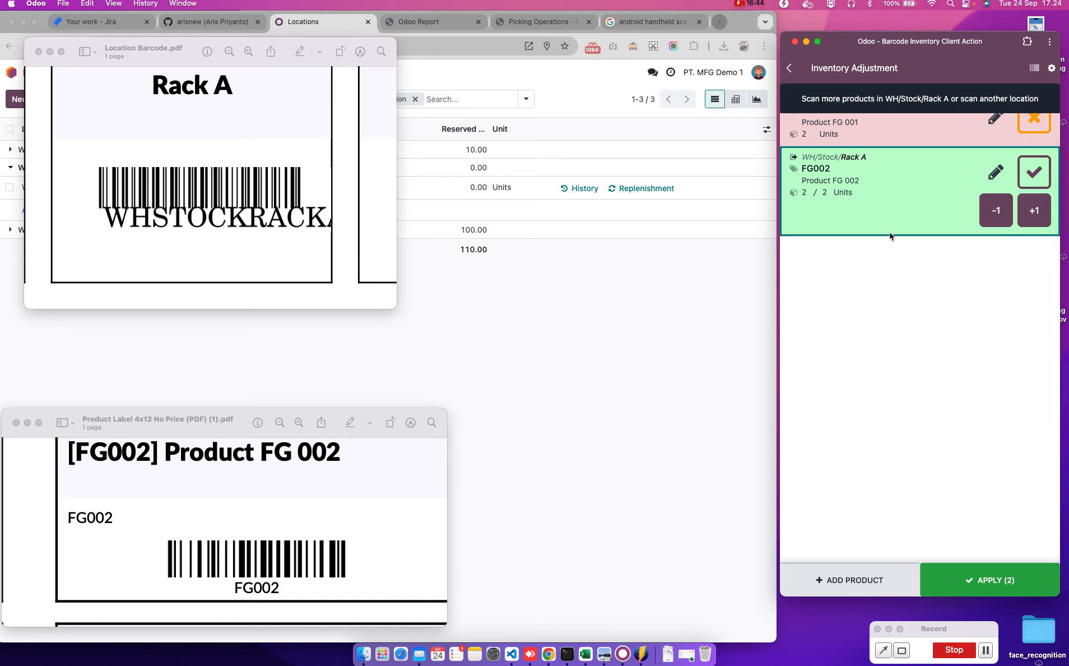
scroll(893, 175, "up", 1)
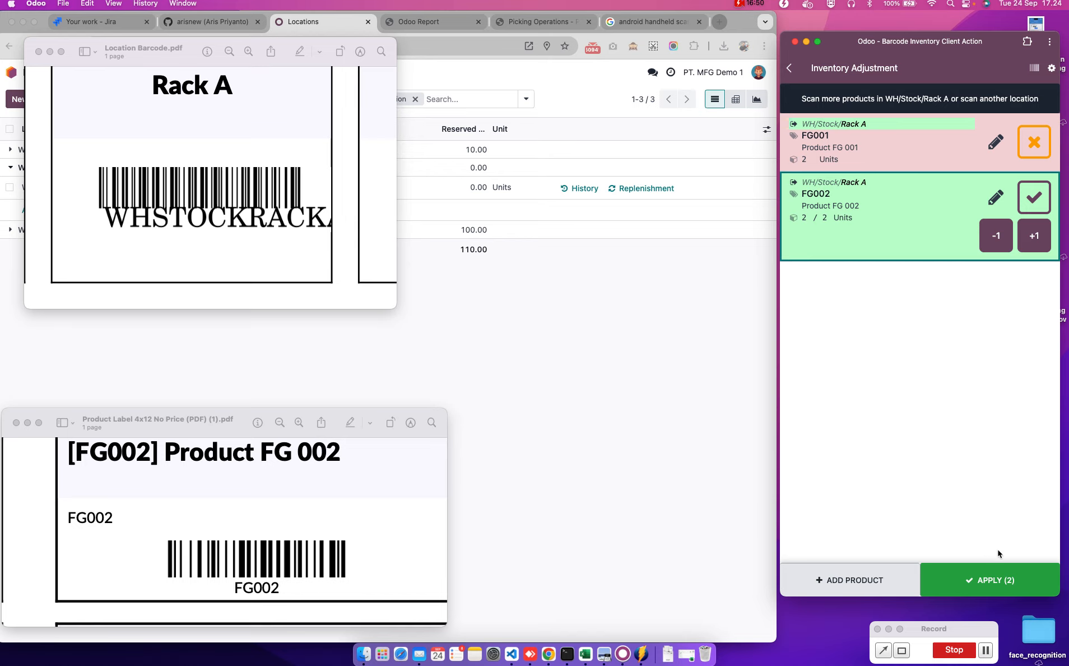
left_click(1007, 583)
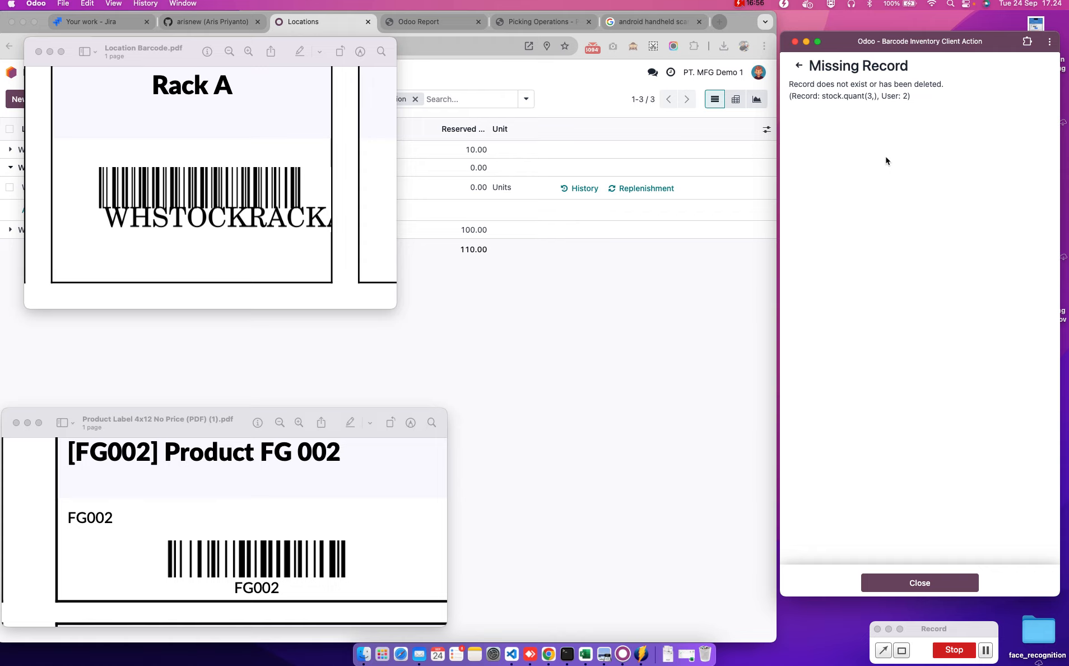
left_click(800, 66)
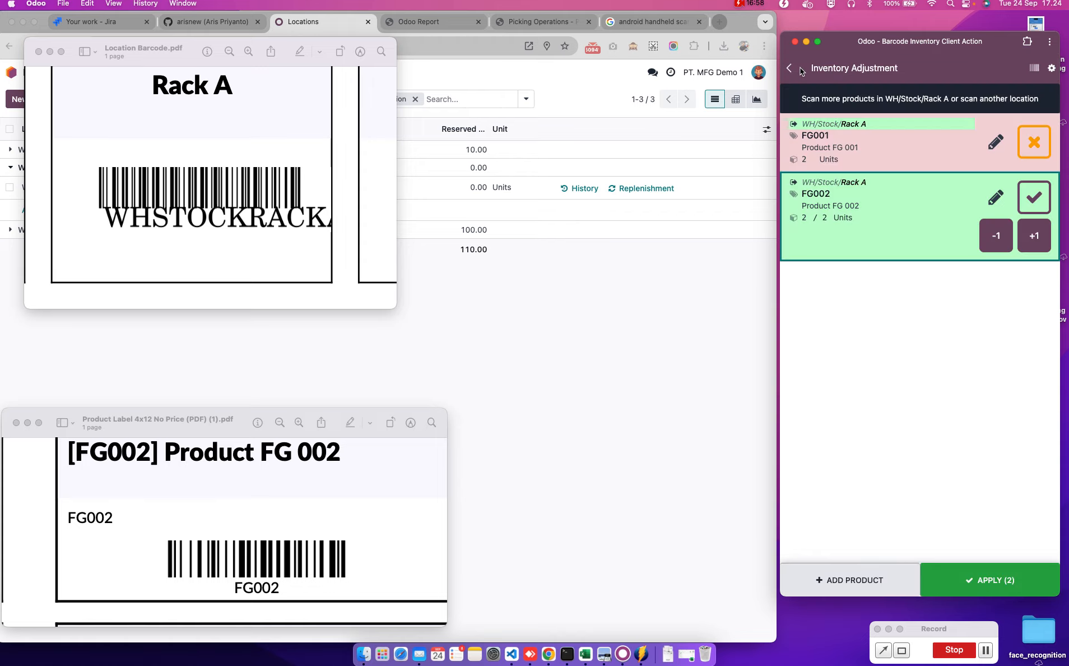
Try to edit the FG001 line, leave the adjustment and check its options.
left_click(903, 158)
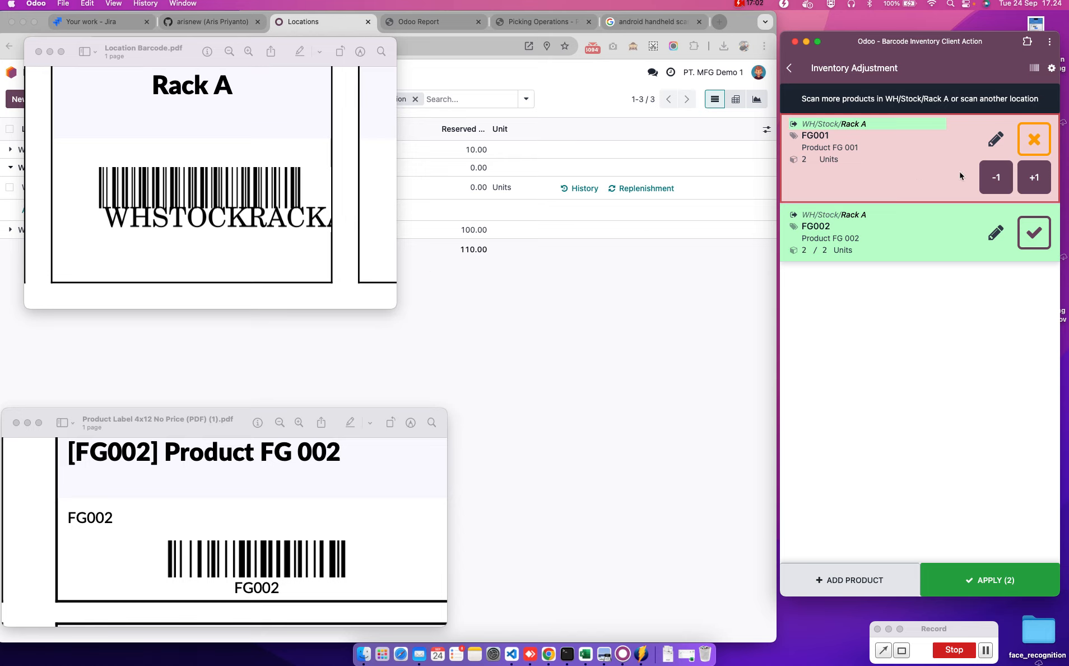
left_click(1001, 139)
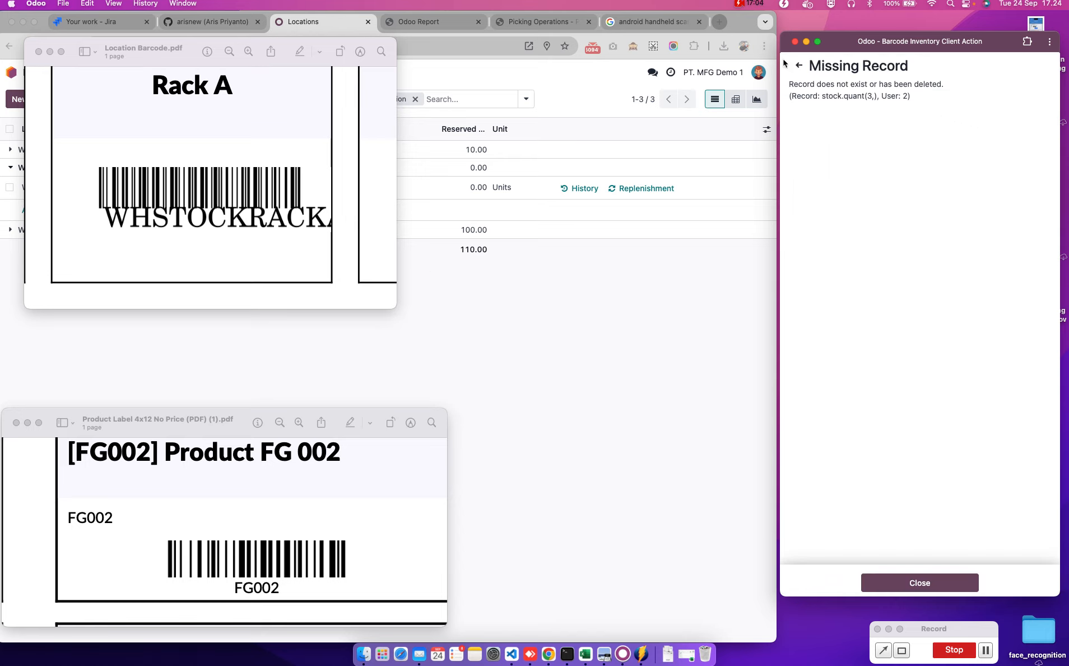
left_click(799, 65)
left_click(795, 74)
left_click(796, 73)
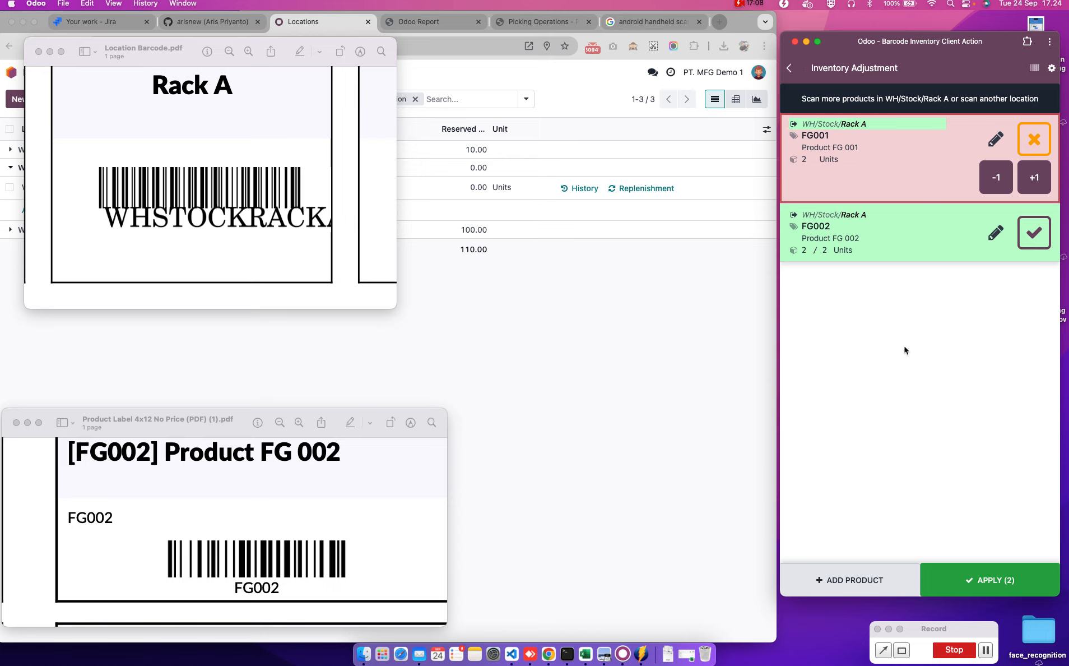
left_click(791, 72)
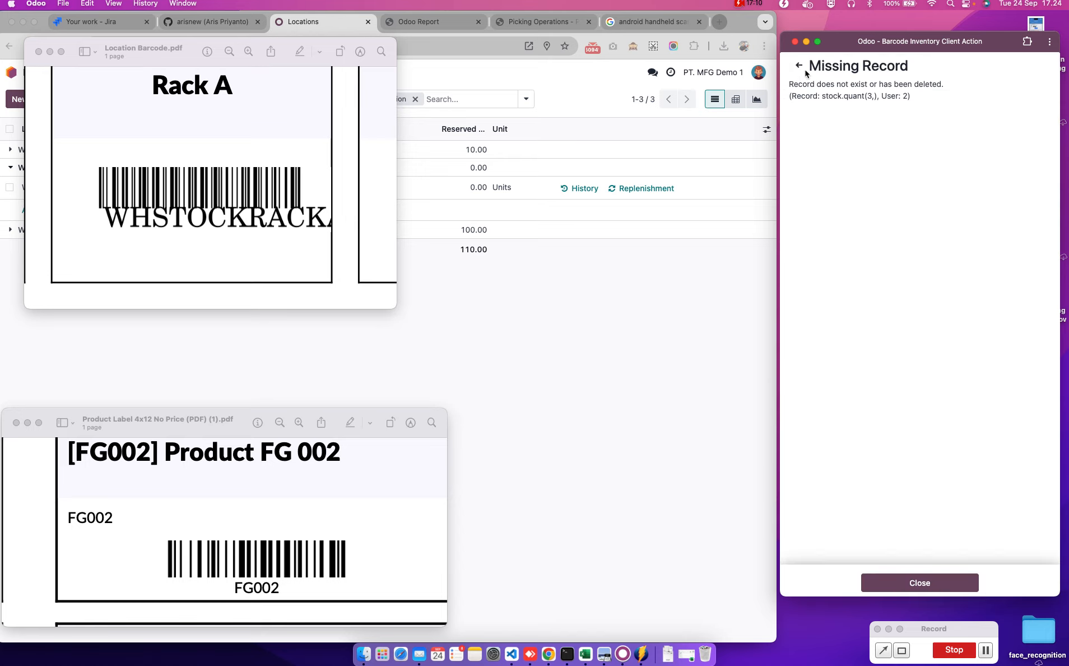
left_click(802, 71)
left_click(1051, 68)
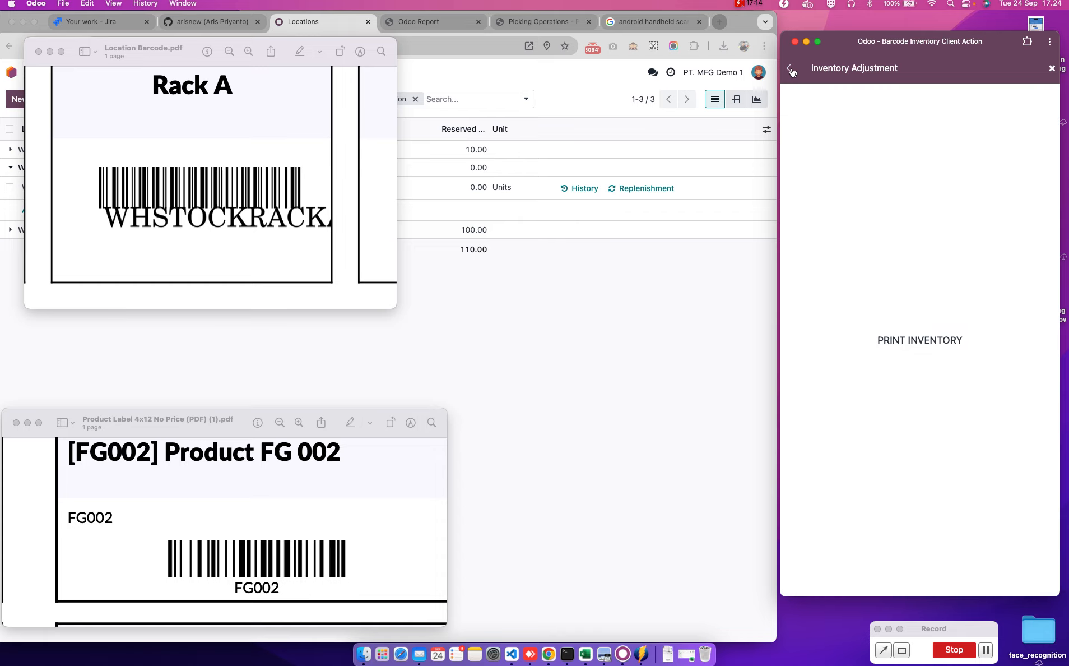
left_click(791, 72)
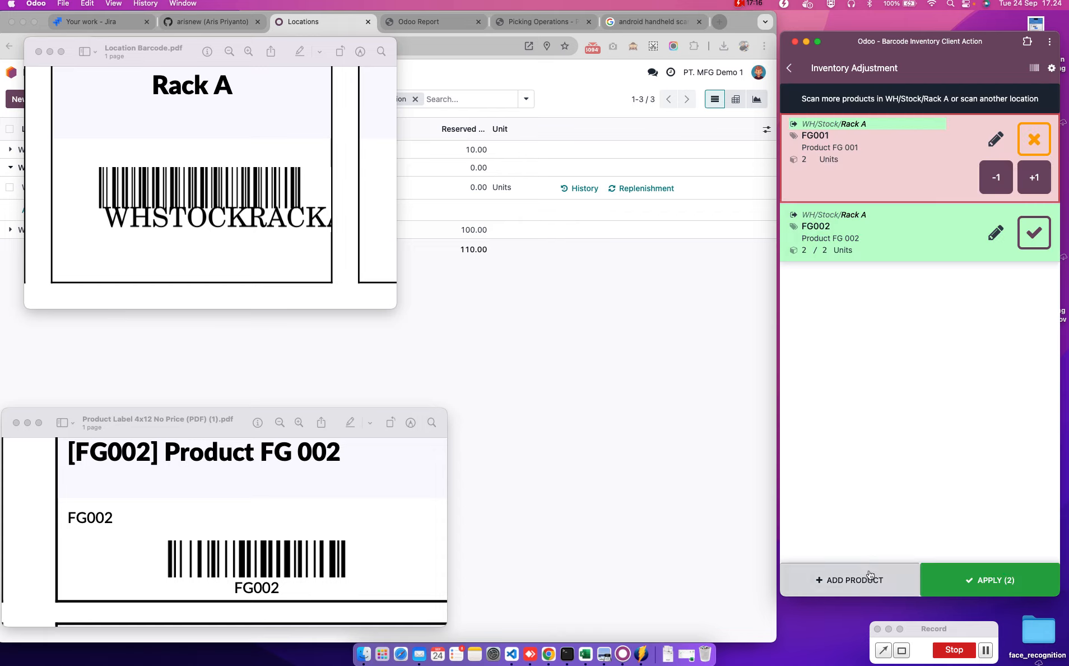
Clear the FG001 count, recount it by scanning FG001 twice, and try to apply the adjustment again.
left_click(1035, 140)
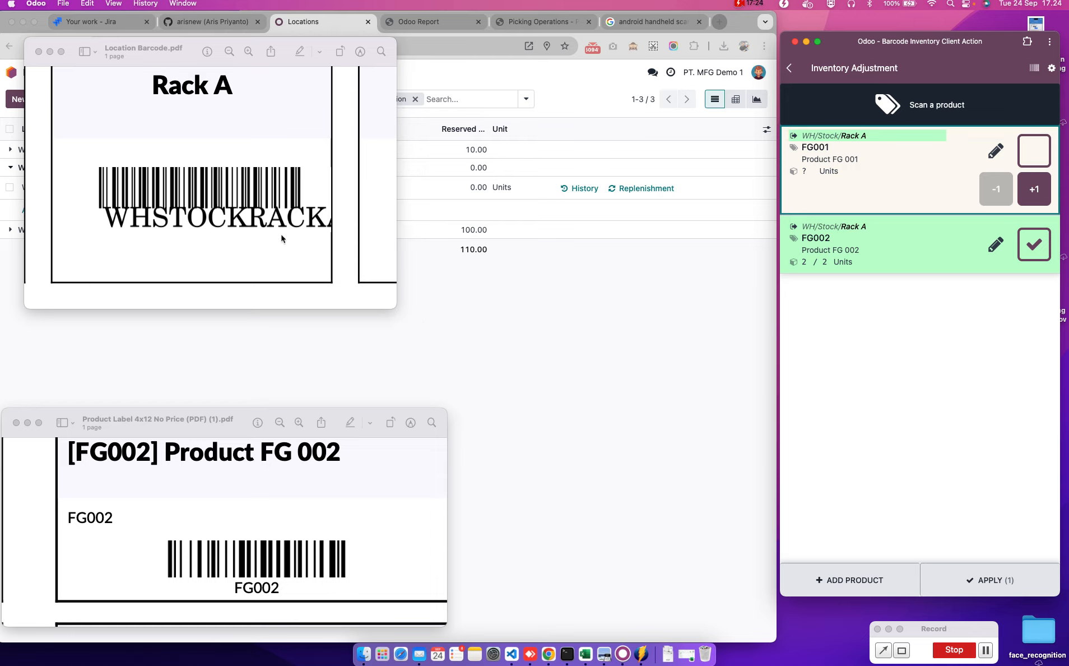
scroll(280, 517, "left", 10)
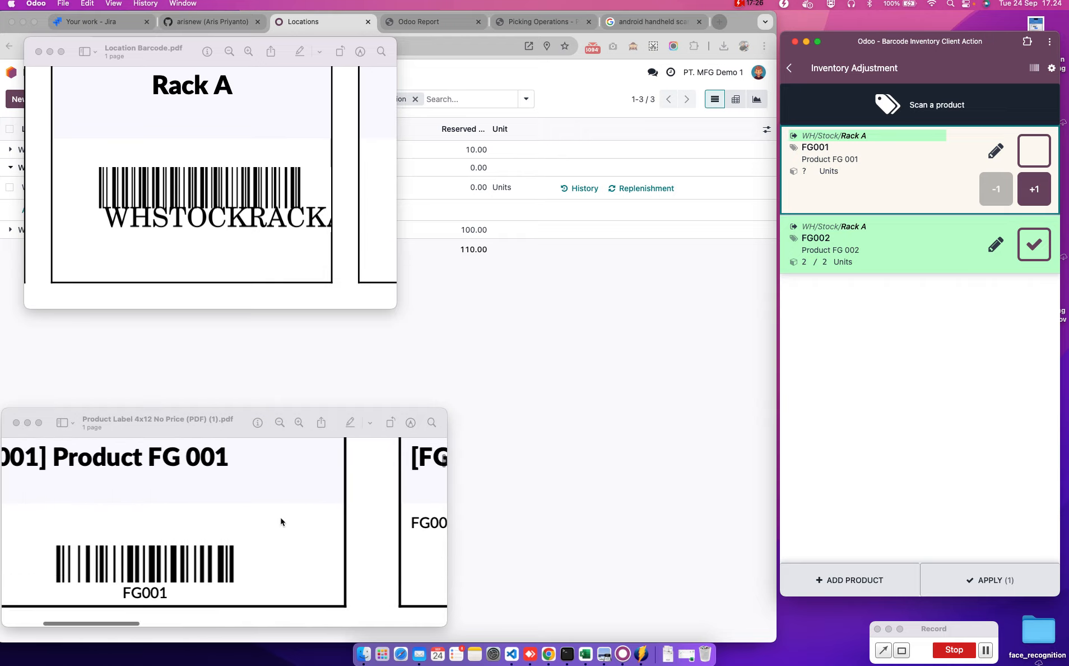
type("FG001")
key("Return")
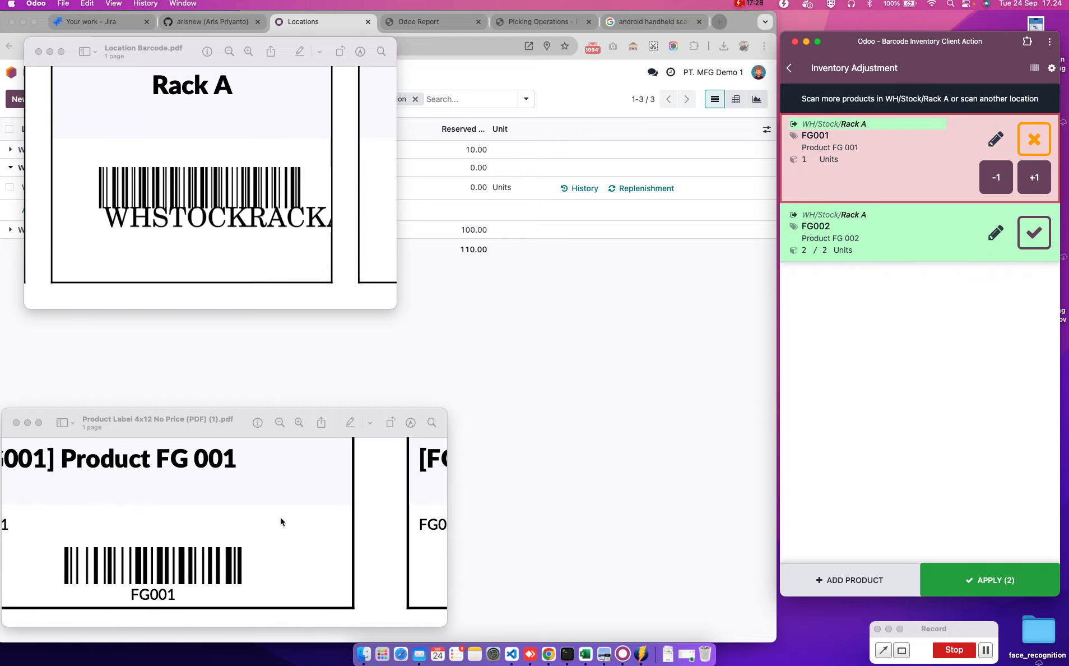
type("FG001")
key("Return")
left_click(997, 583)
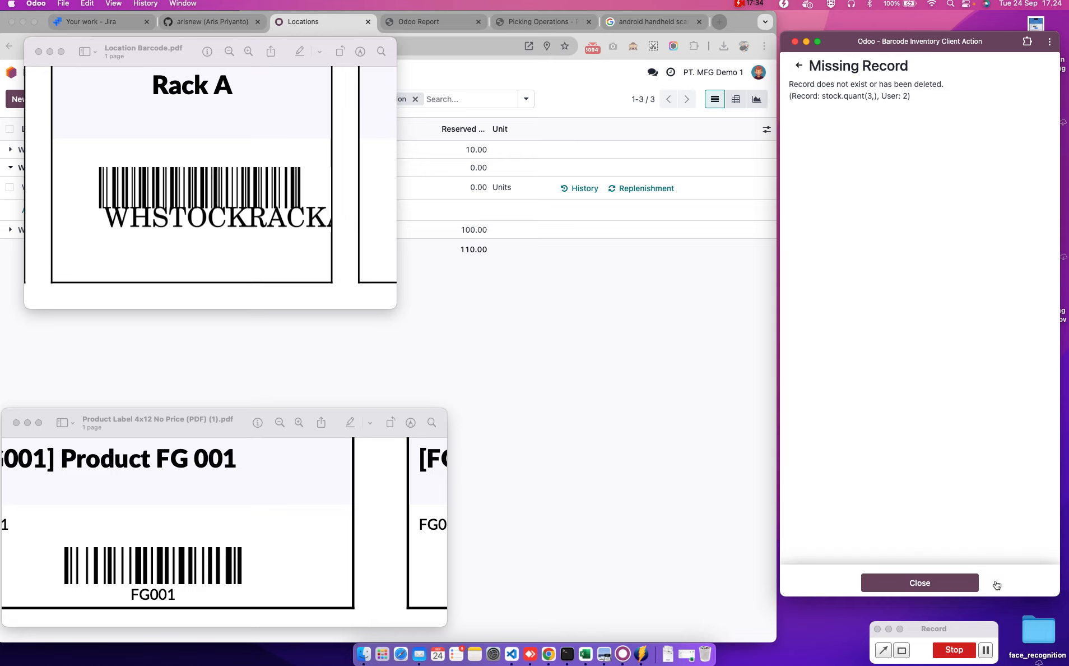
Reload the page showing the Missing Record error to restart with an empty inventory adjustment.
left_click(799, 66)
left_click(1050, 43)
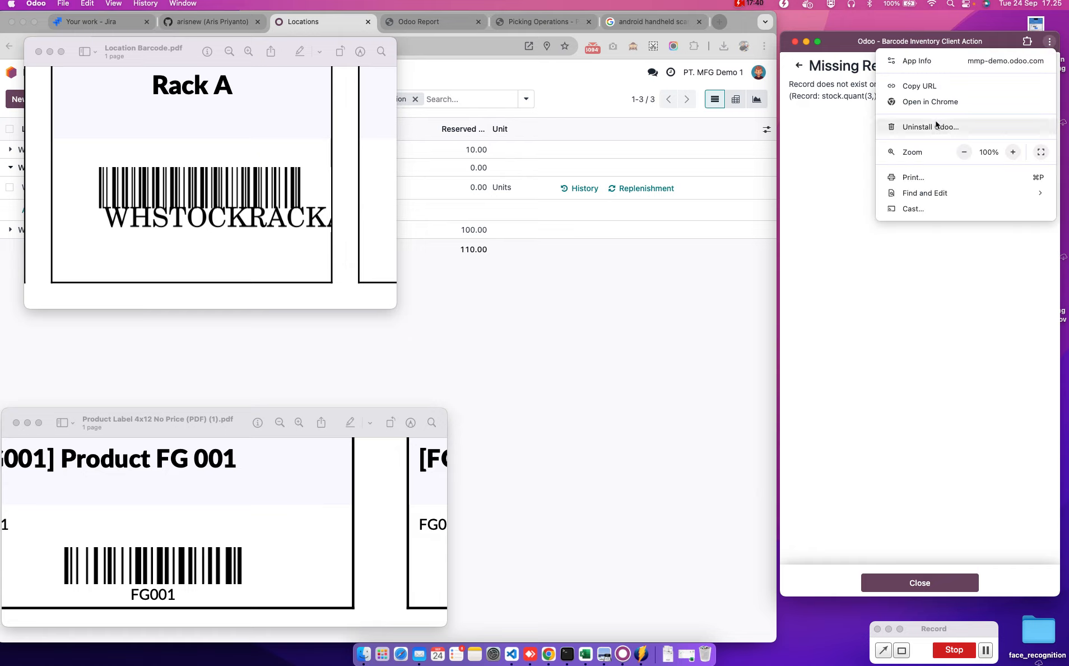
left_click(918, 269)
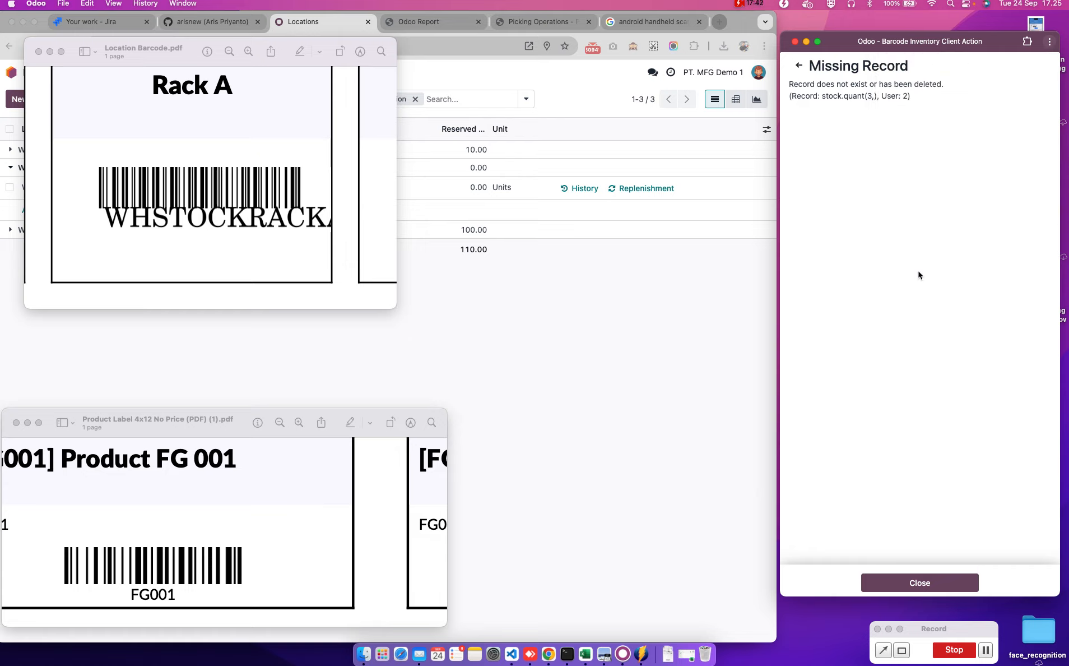
right_click(918, 270)
left_click(829, 305)
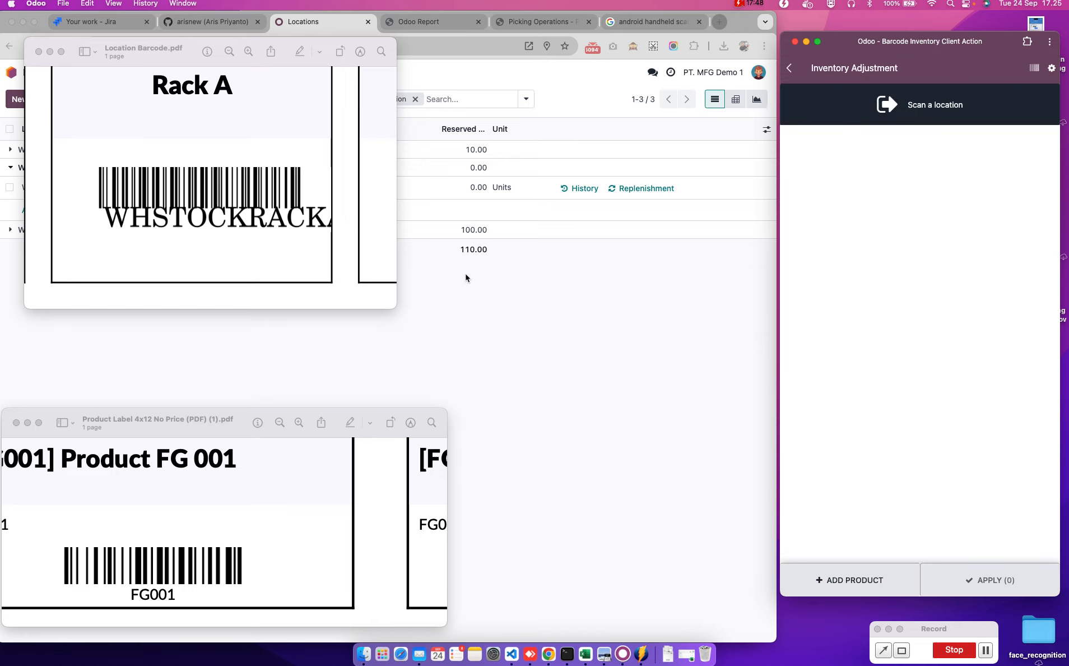
Scan location WHSTOCKRACKA, count 2 units each of FG001 and FG002, and apply the adjustment, ending on the Barcode Scanning home screen.
scroll(265, 229, "up", 1)
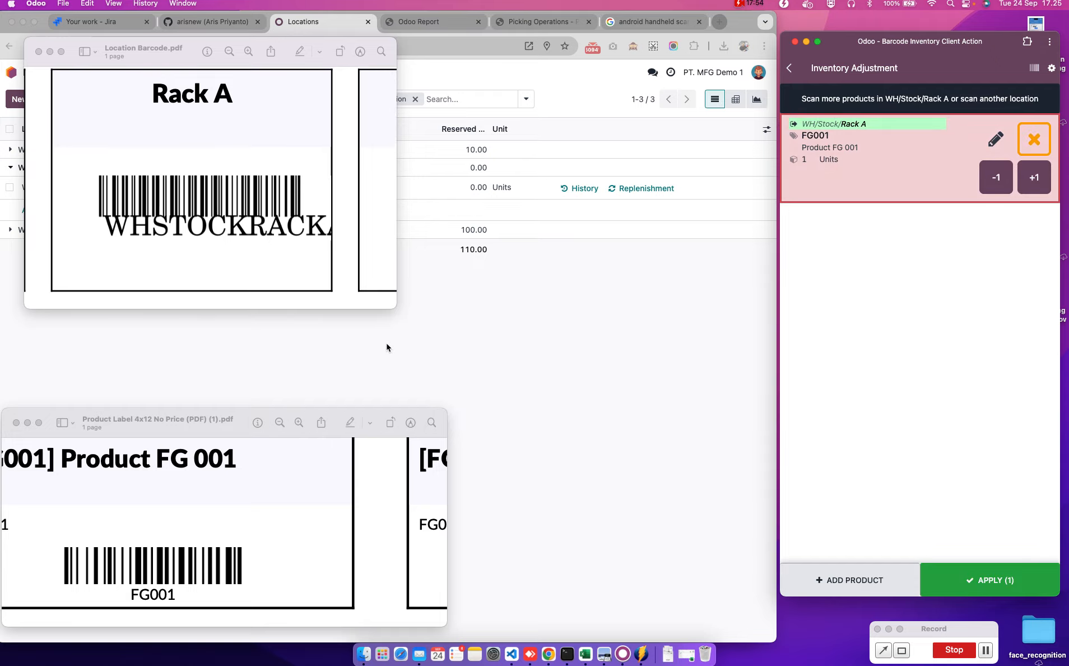
scroll(280, 529, "right", 5)
scroll(285, 527, "right", 5)
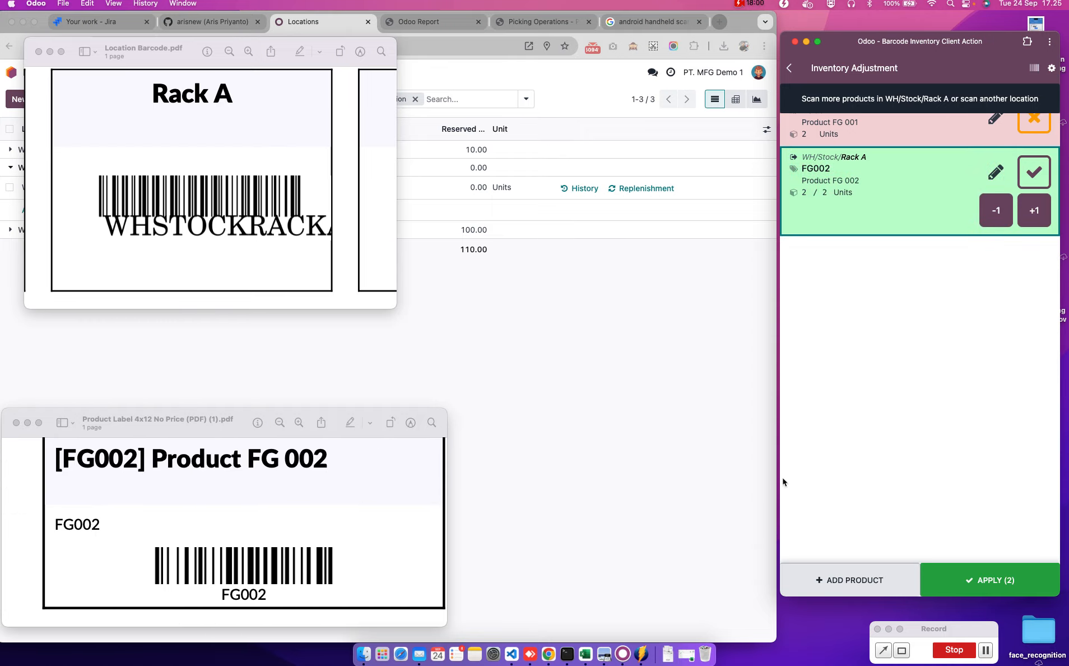
scroll(939, 371, "up", 2)
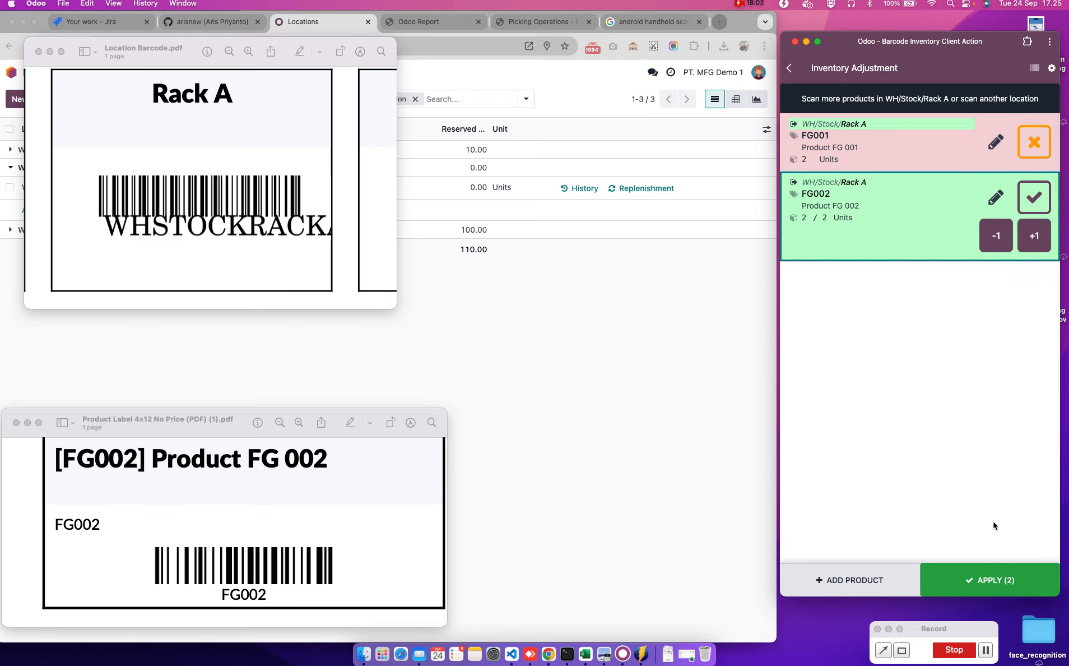
left_click(998, 580)
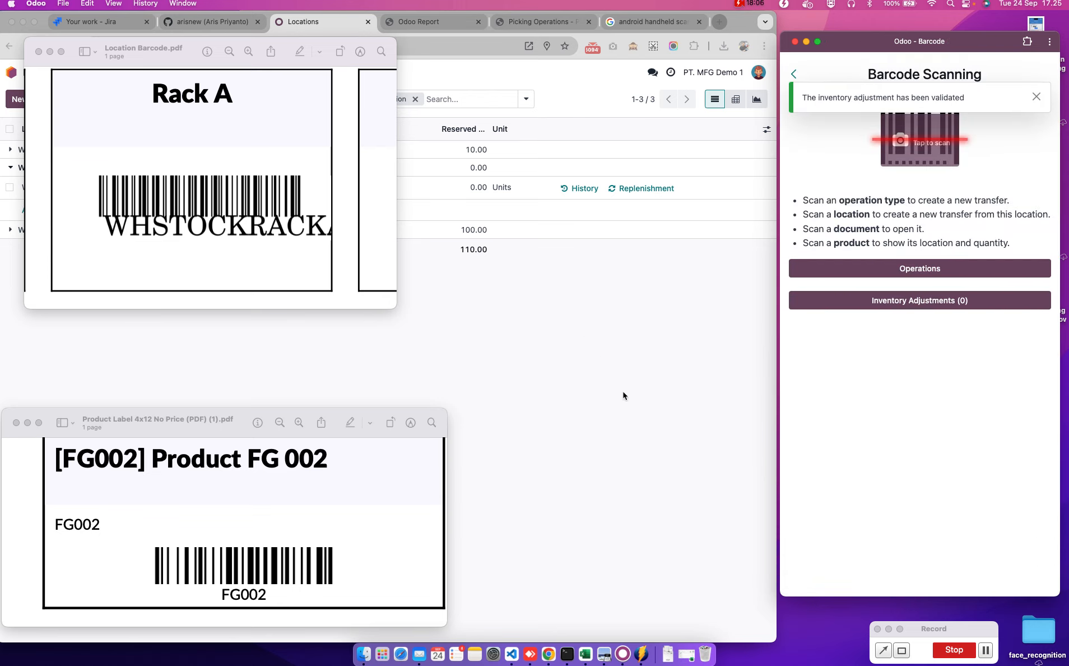
left_click(919, 301)
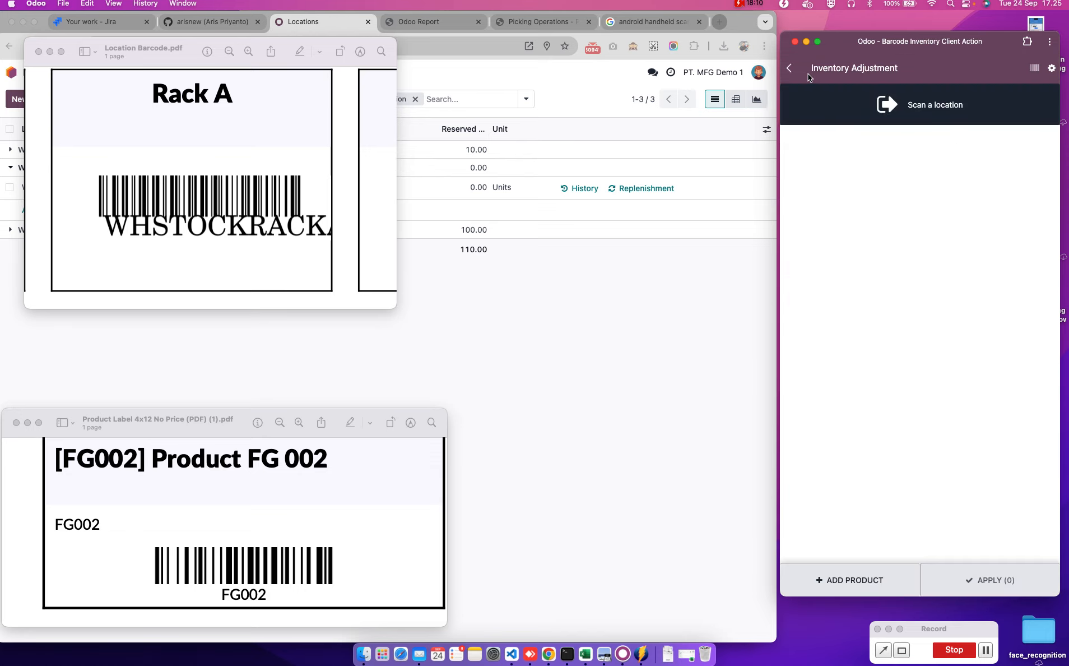
left_click(790, 69)
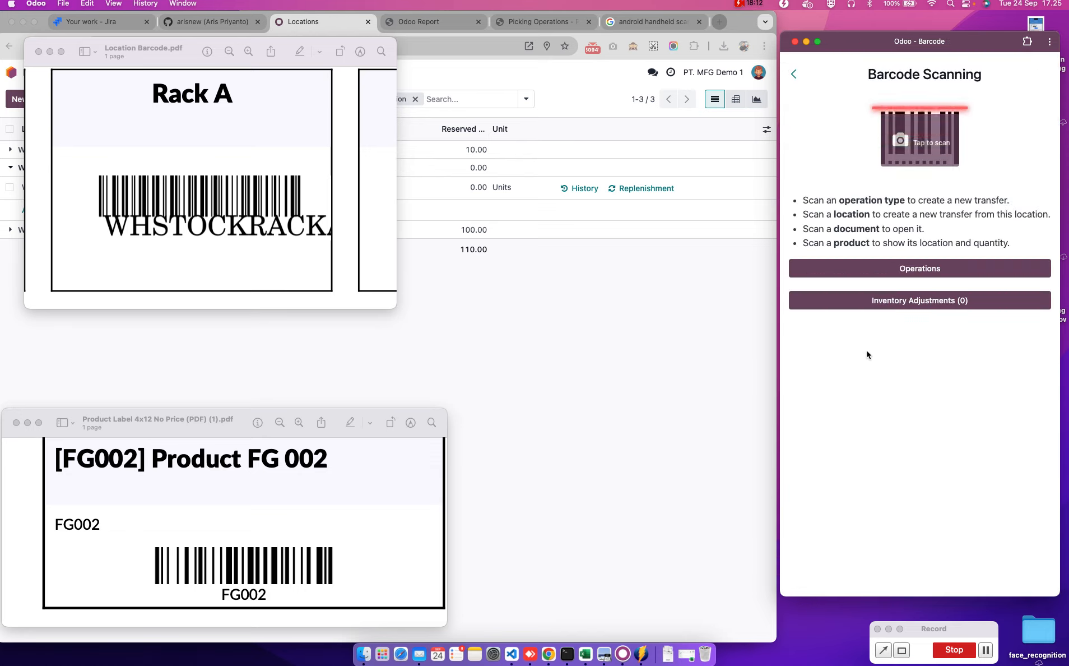
Switch to Visual Studio Code and mark Inventory Adjustment with an x in the demo checklist.
left_click(514, 650)
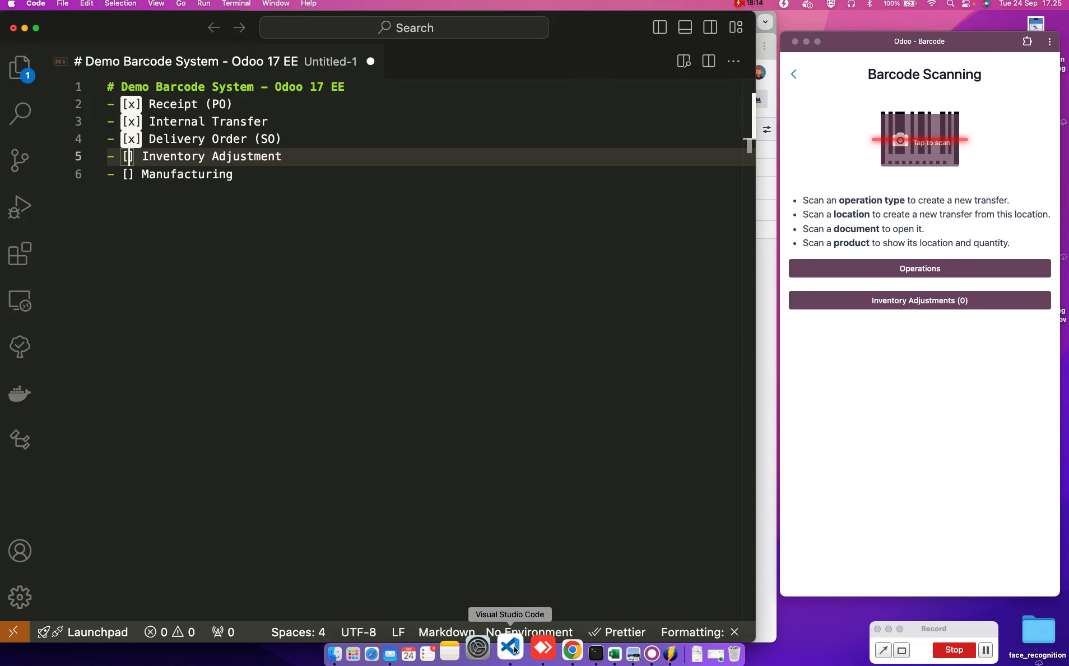
type("x")
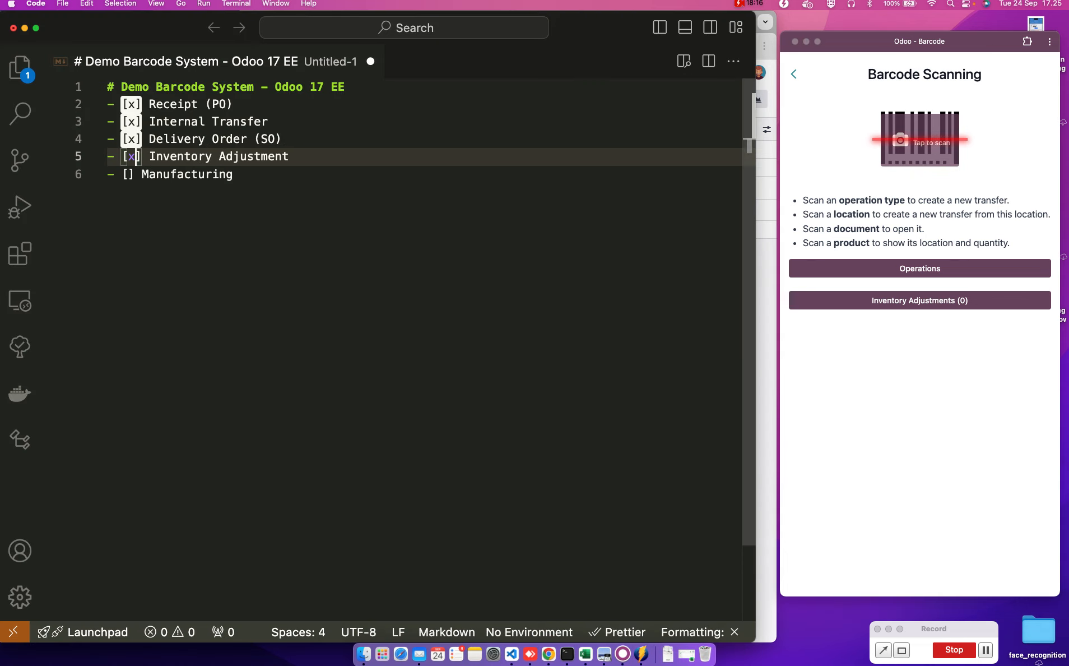
left_click(133, 176)
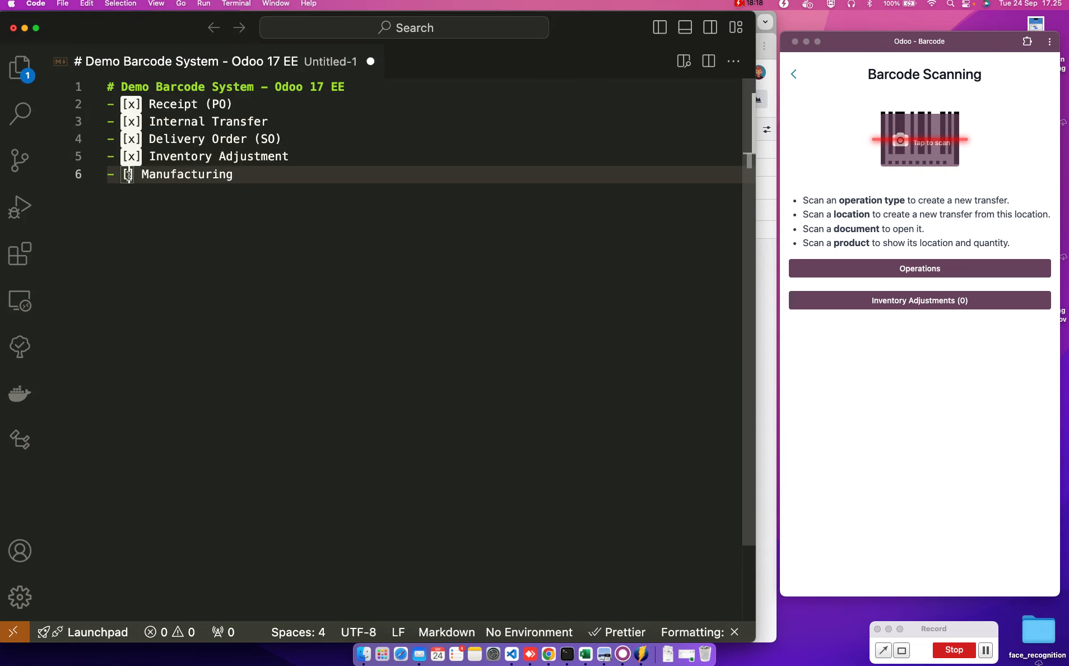
Back in the Odoo Barcode window, open the MMP Demo: Manufacturing order list from the barcode operations.
left_click(852, 426)
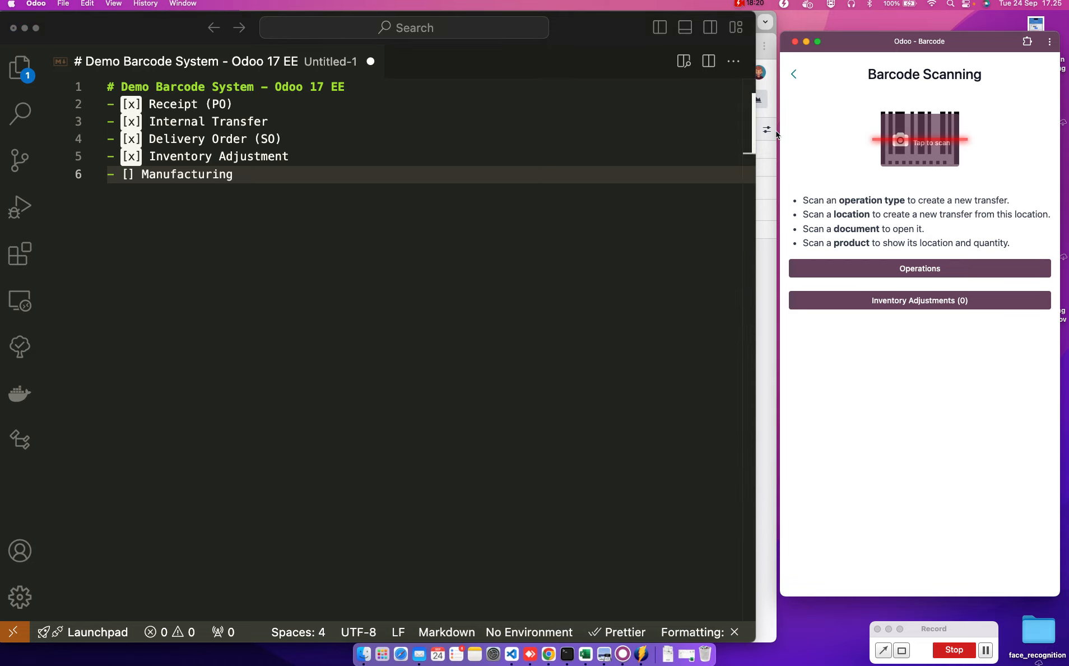
left_click(795, 74)
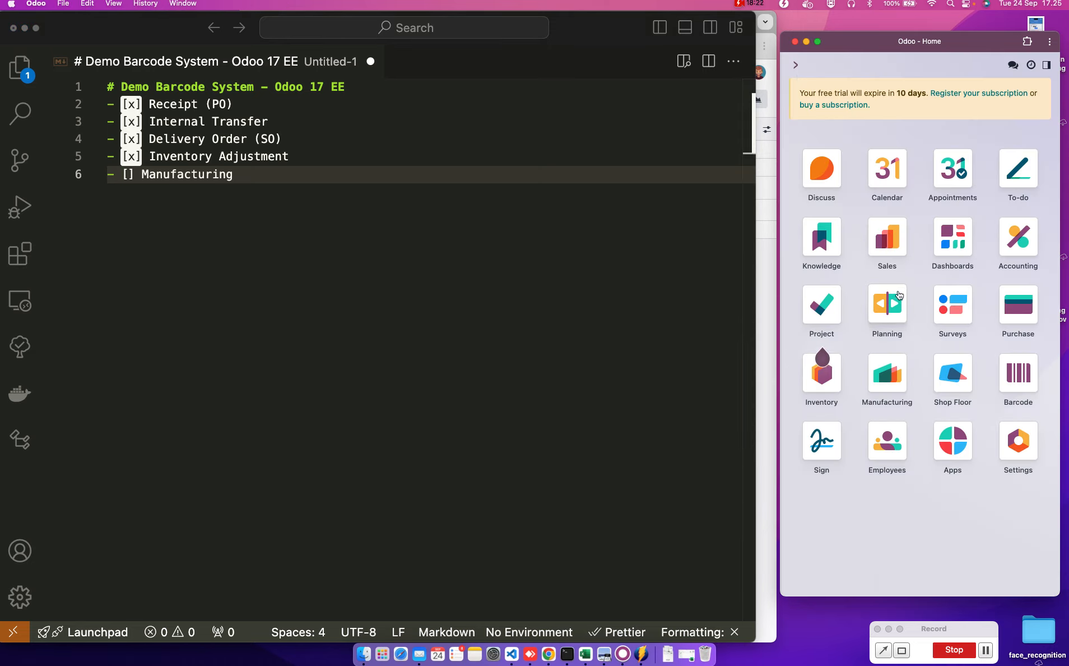
left_click(1019, 372)
left_click(927, 269)
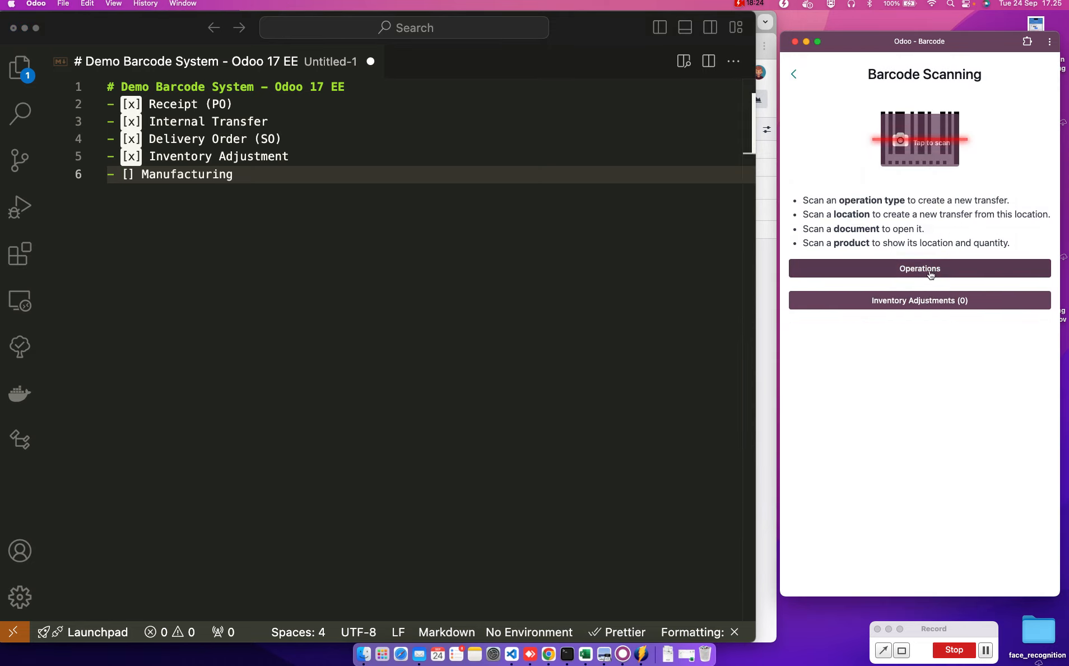
left_click(867, 238)
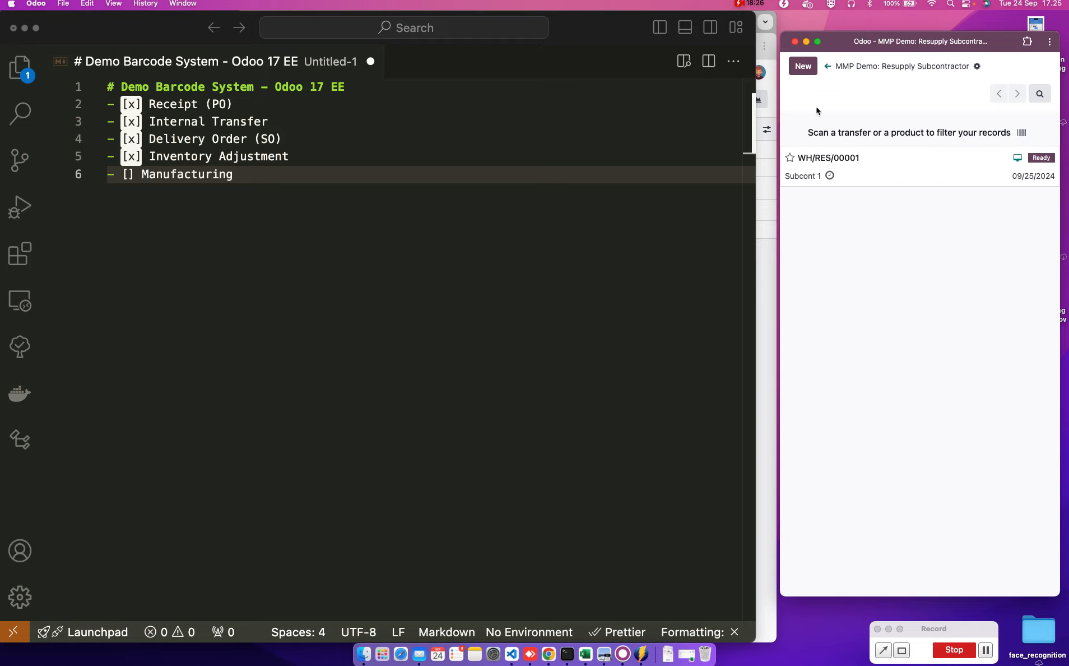
left_click(801, 67)
left_click(789, 70)
left_click(828, 72)
left_click(834, 208)
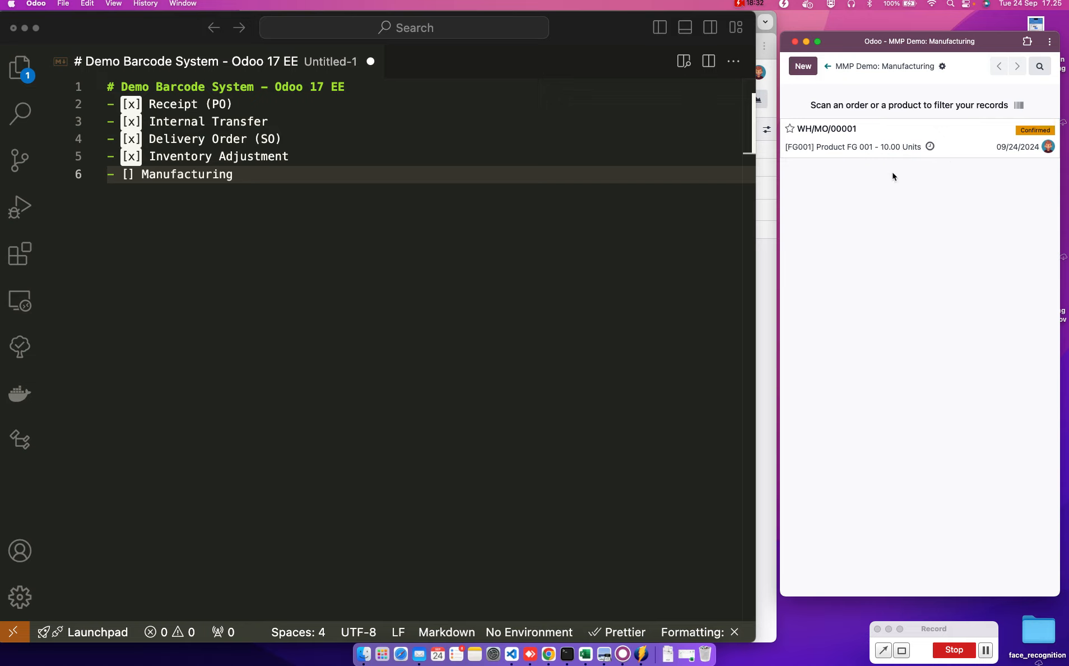
Open manufacturing order WH/MO/00001 and switch to Preview to display the WIP001 barcode in the product label PDF.
left_click(892, 131)
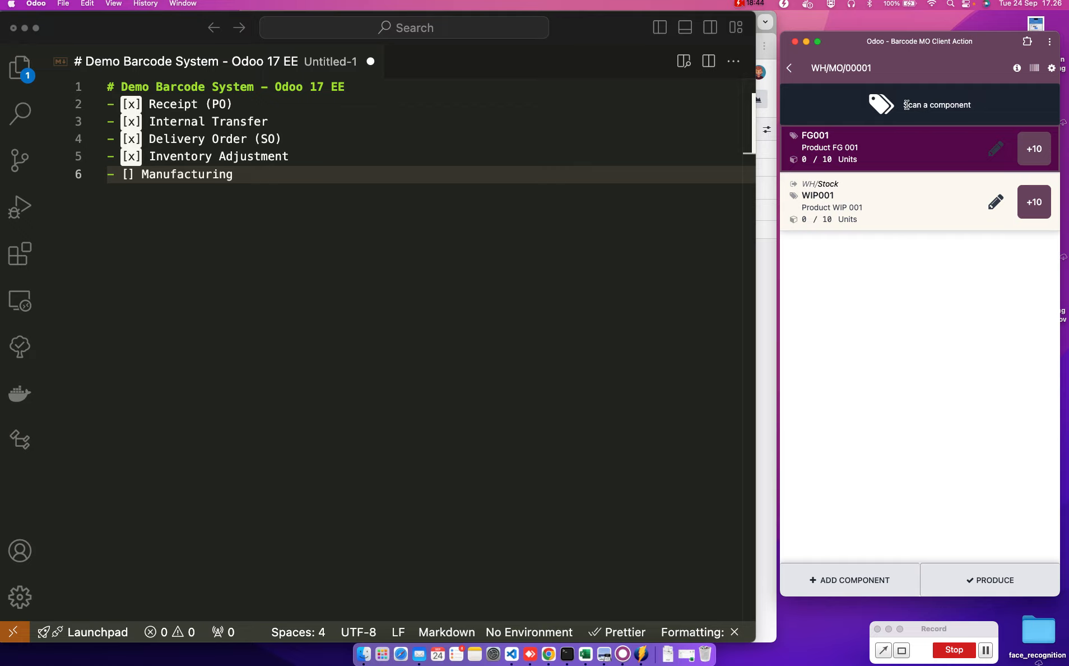
left_click_drag(905, 105, 965, 105)
left_click(864, 317)
left_click(608, 655)
scroll(323, 488, "right", 3)
scroll(322, 488, "down", 1)
scroll(323, 492, "right", 10)
scroll(323, 492, "down", 5)
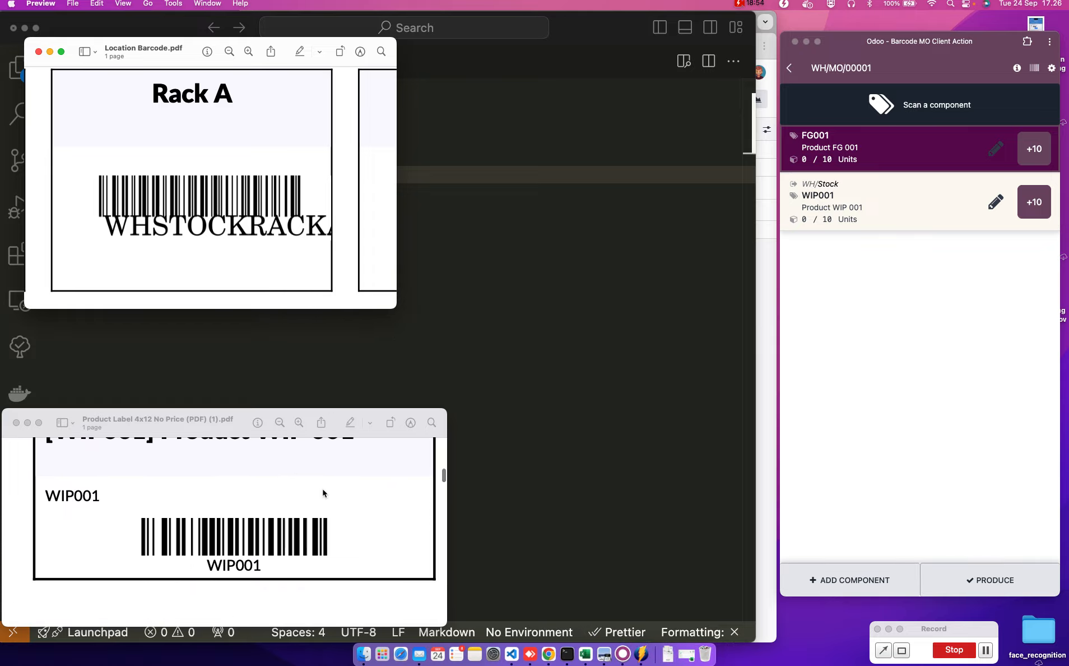
In the Odoo Barcode window, scan component WIP001 for 5 units and add the remaining 5 to complete 10 units.
left_click(940, 418)
type("WIP001")
key("Return")
type("WIP001")
key("Return")
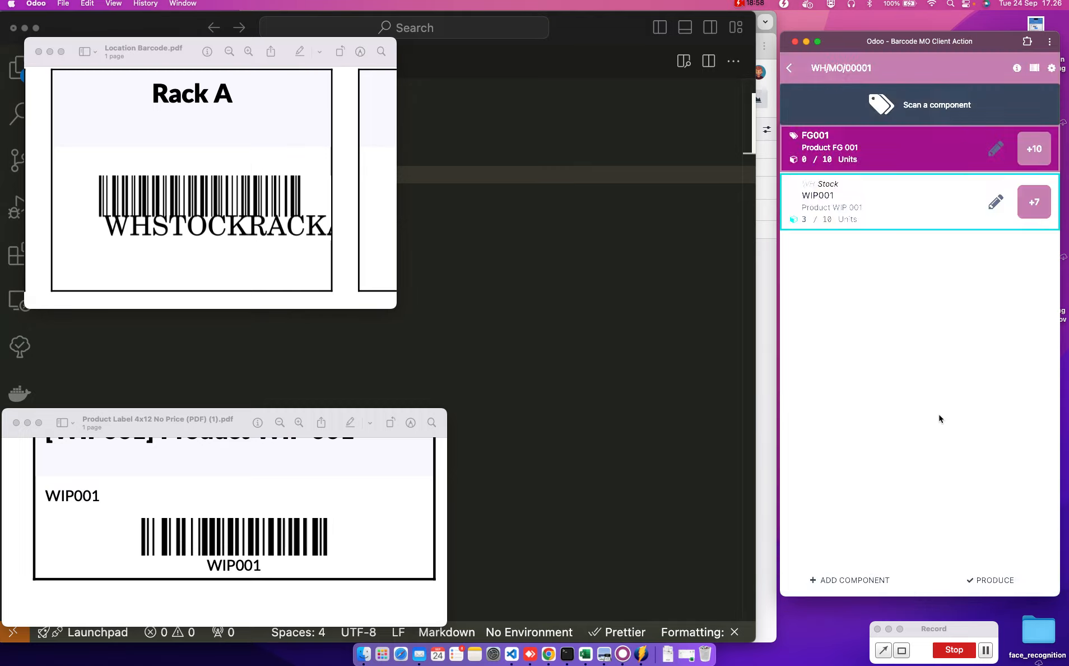
type("WIP001")
key("Return")
type("WIP001")
key("Return")
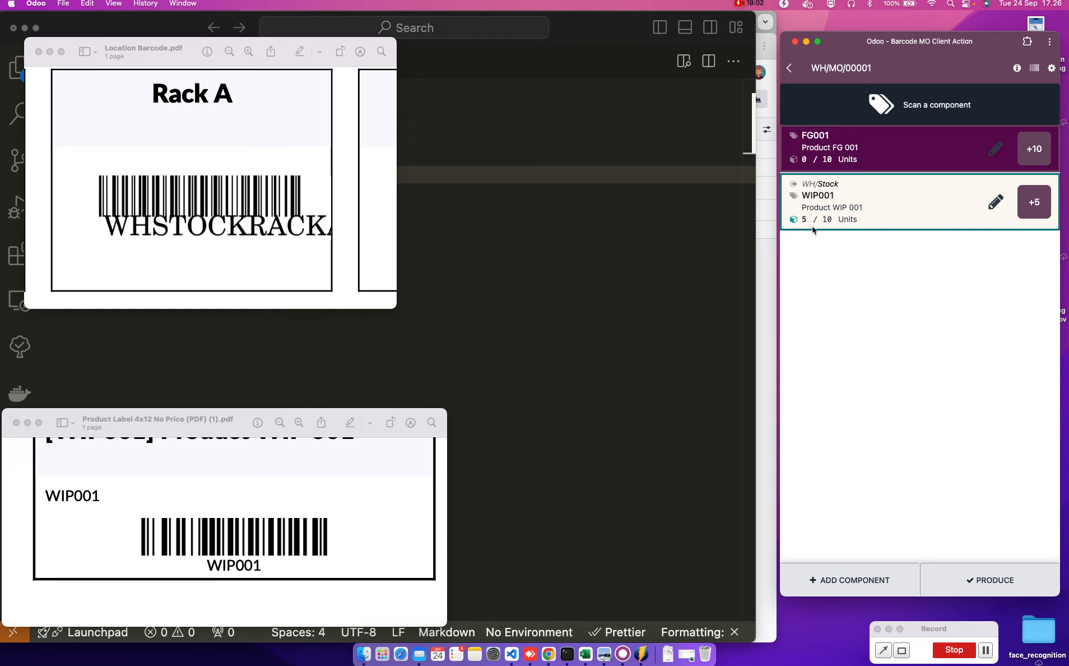
left_click(1034, 208)
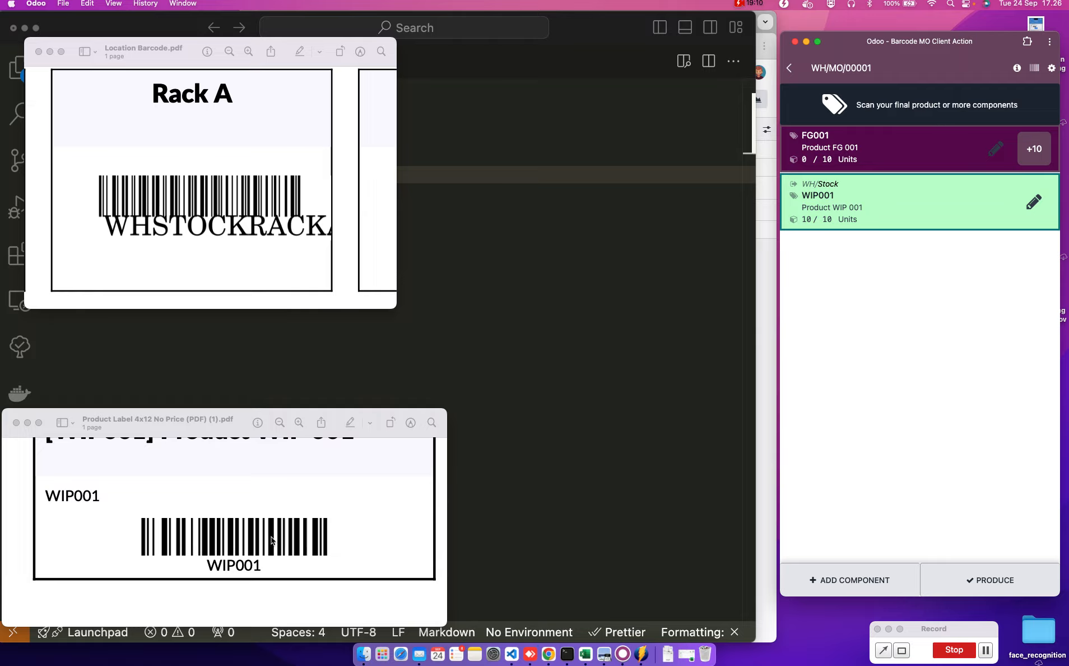
Bring the FG001 barcode into view in the label PDF and scan finished product FG001 repeatedly into the manufacturing order.
scroll(274, 539, "up", 10)
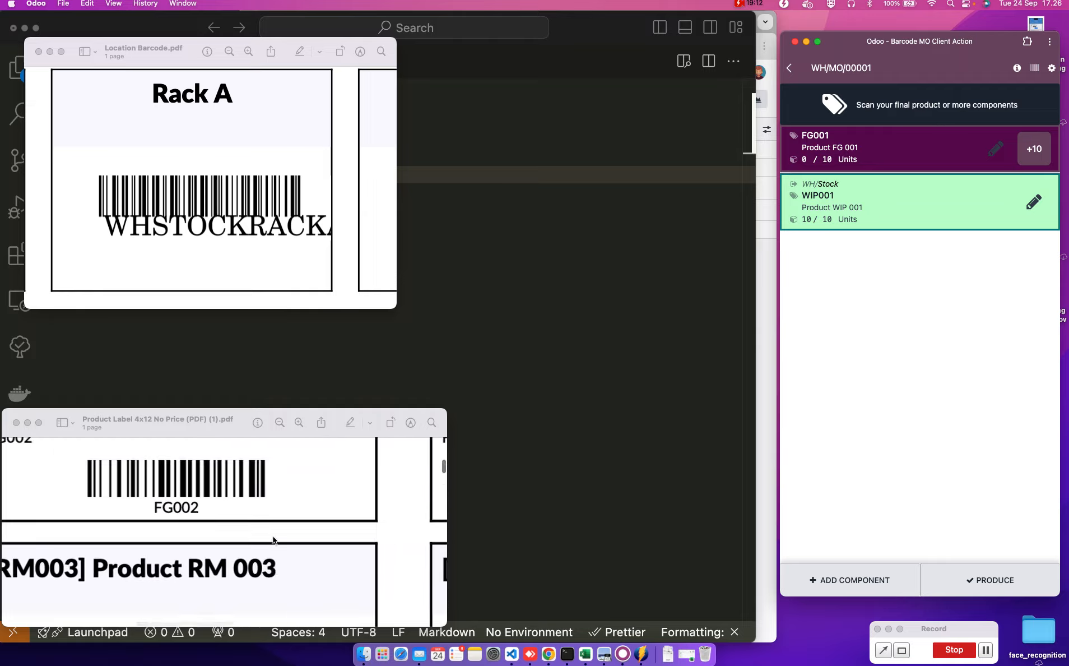
scroll(273, 535, "left", 10)
scroll(272, 536, "down", 5)
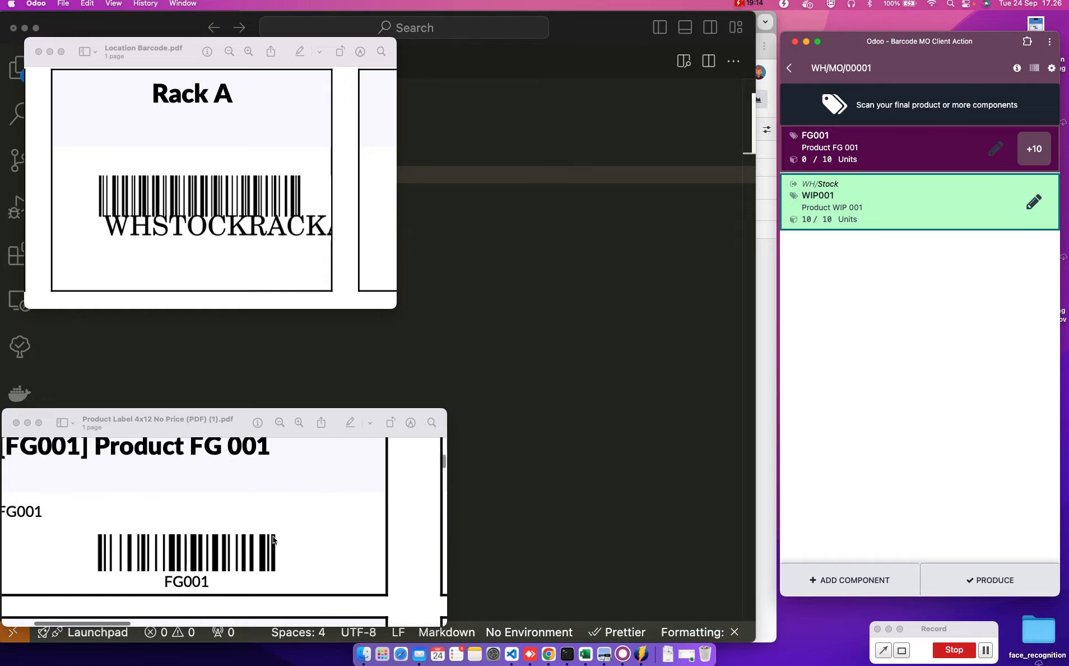
type("FG001")
key("Return")
type("FG001")
key("Return")
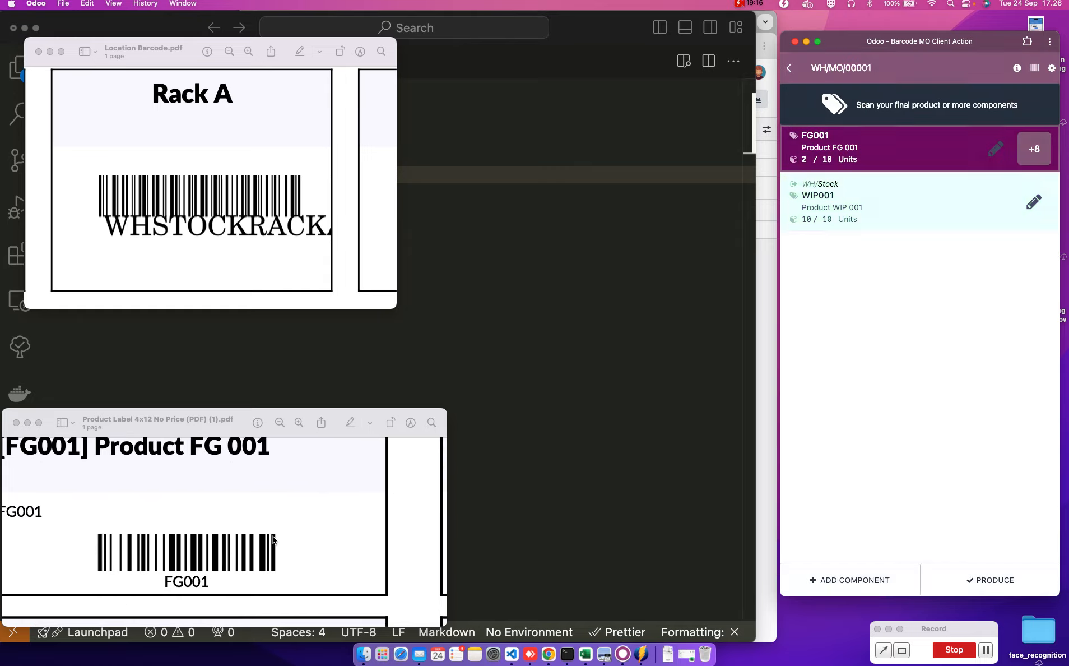
type("FG001")
key("Return")
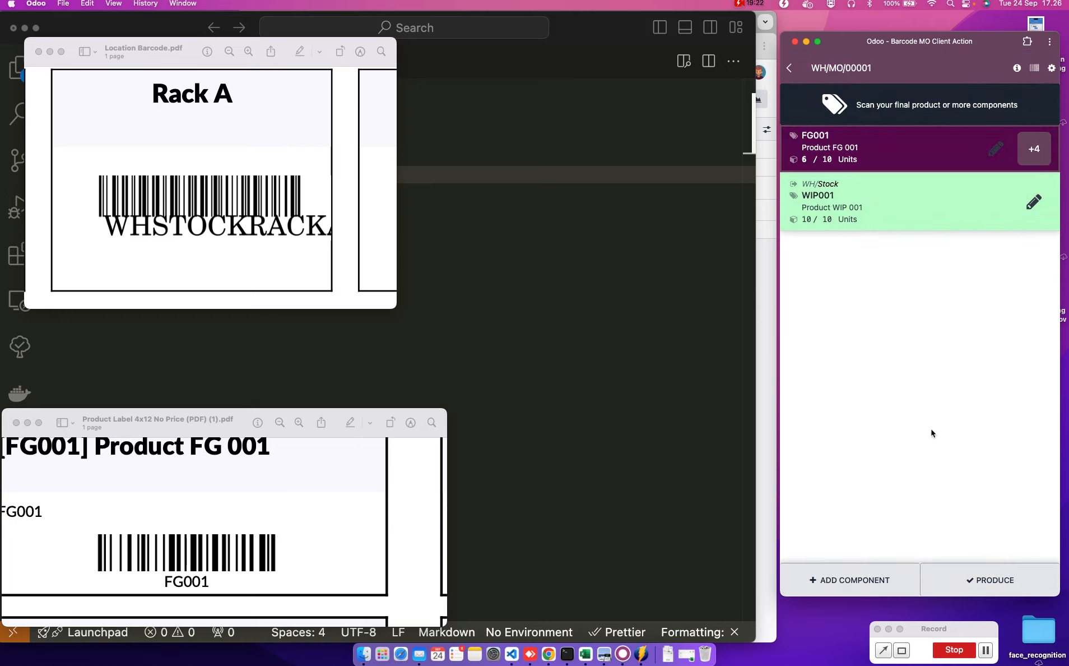
type("FG001")
key("Return")
Fill FG001 with its remaining units to reach 10 and validate the manufacturing order with Produce All.
left_click(1035, 157)
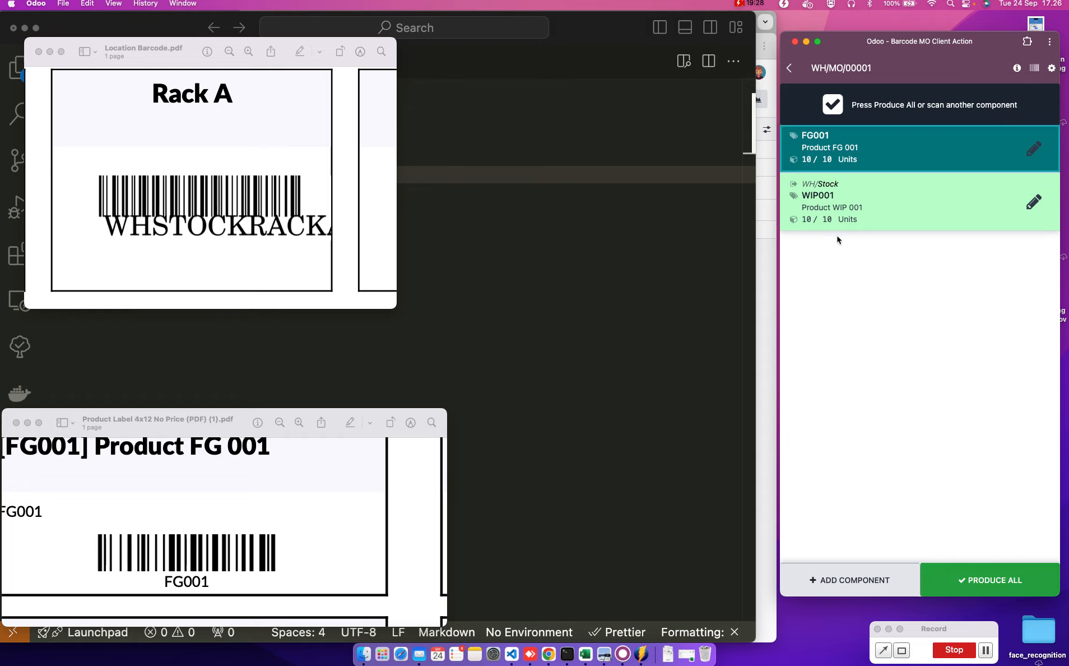
left_click(860, 222)
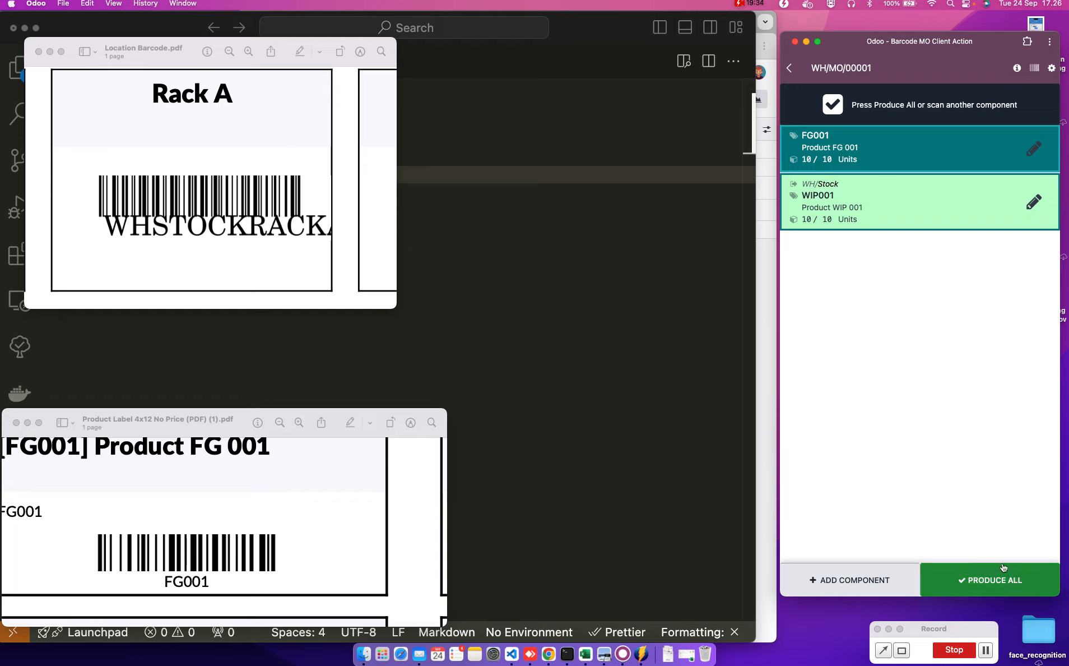
left_click(997, 585)
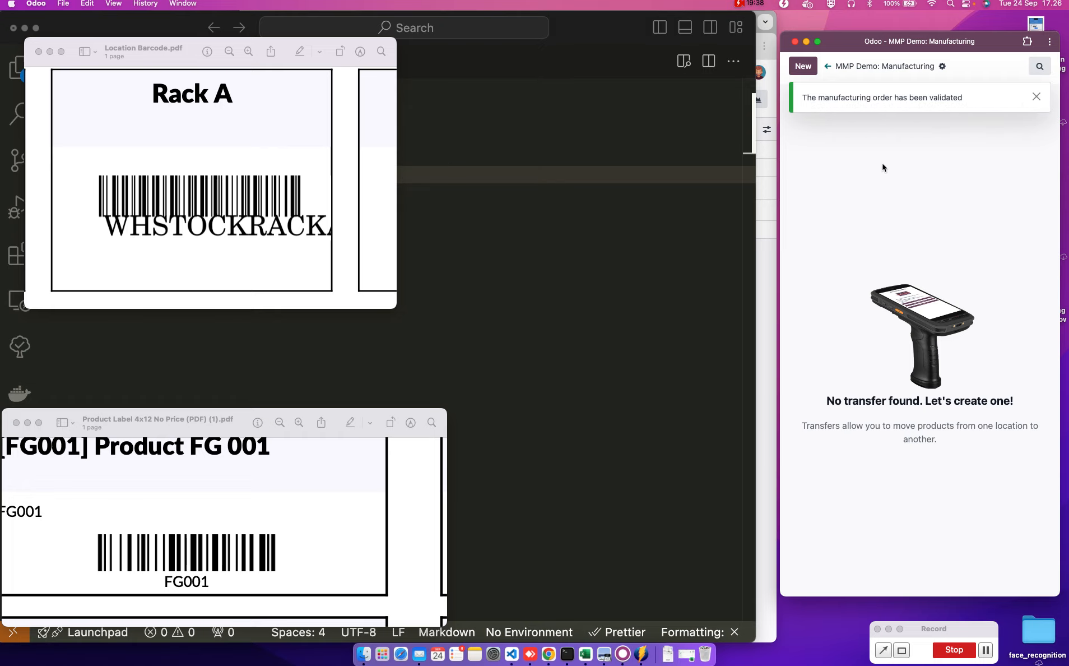
Switch to Chrome, list the manufacturing orders without the To Do filter, and open WH/MO/00001 to check its status and consumed components.
left_click(549, 654)
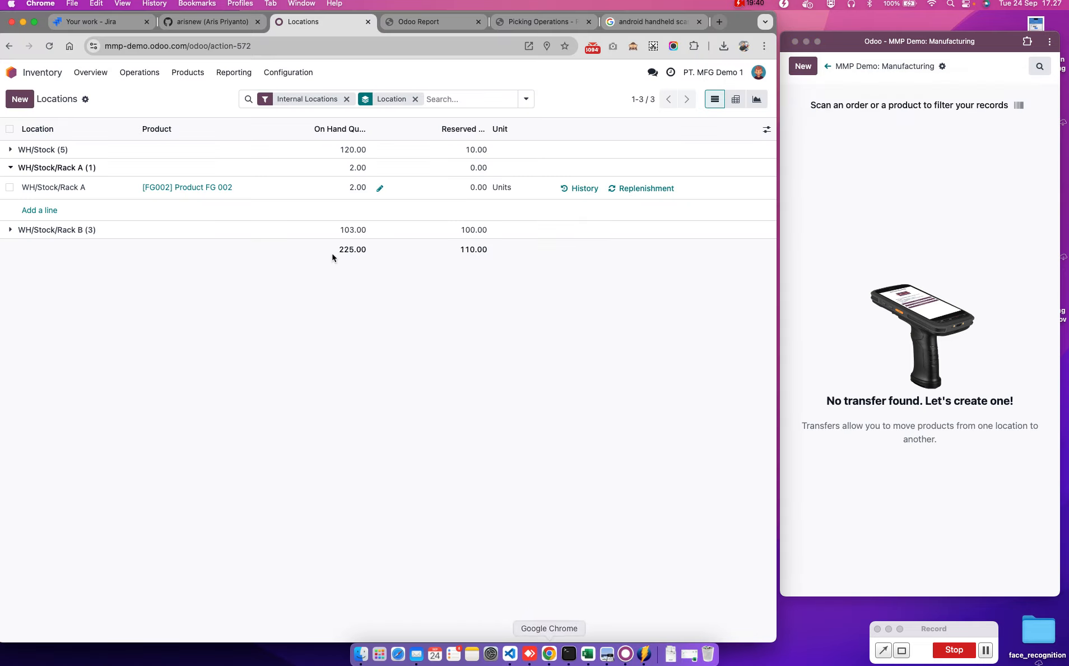
left_click(11, 72)
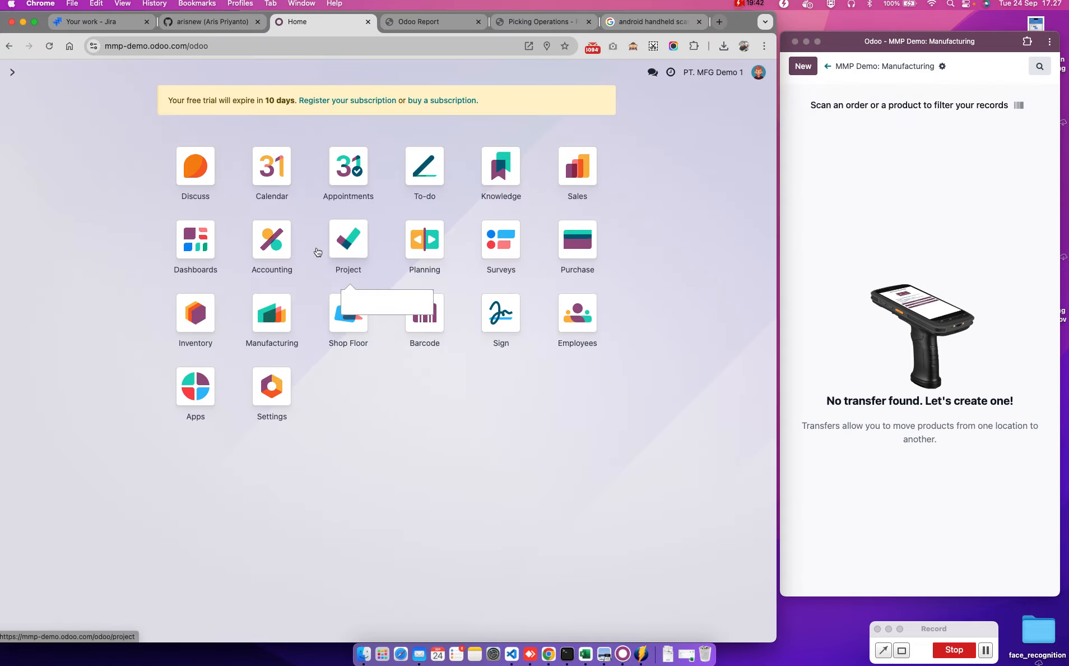
left_click(294, 330)
left_click(179, 74)
left_click(183, 95)
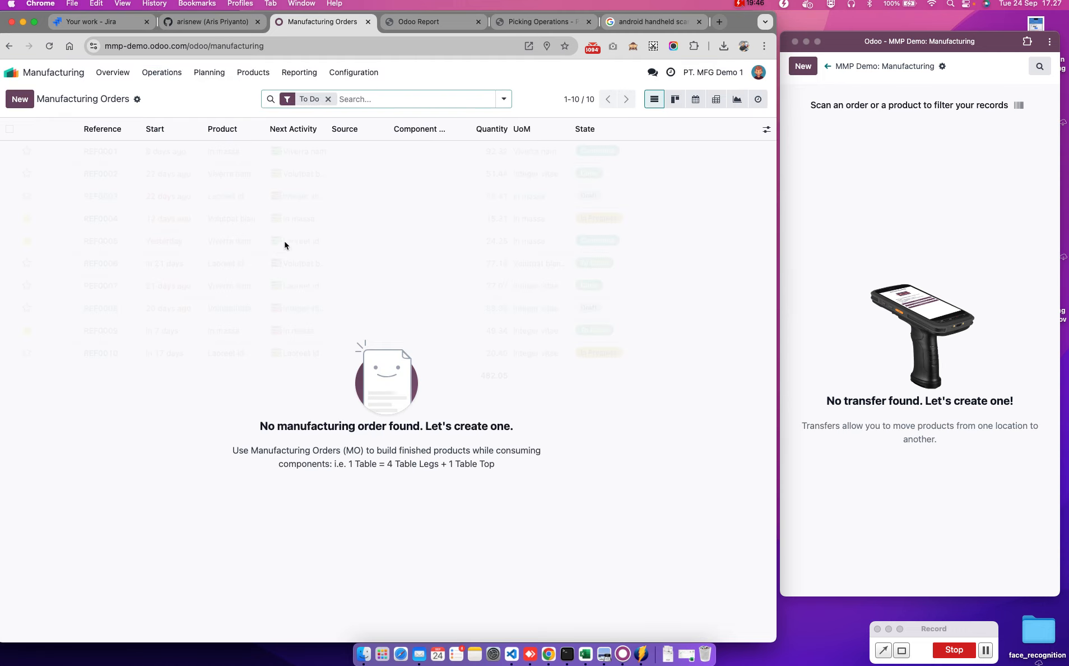
left_click(328, 99)
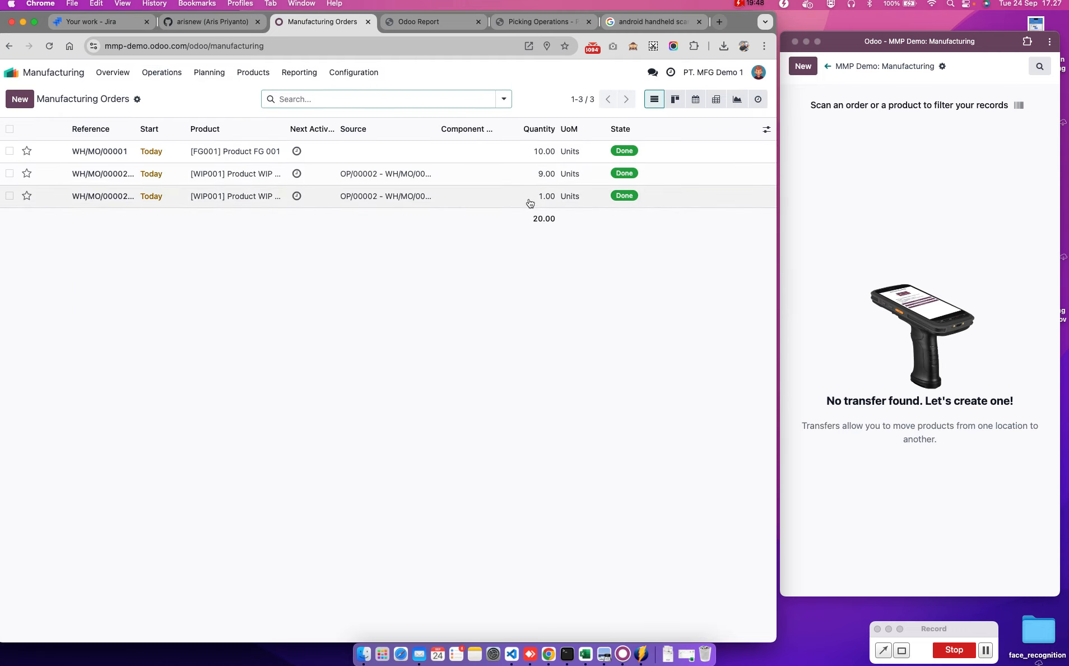
left_click(513, 159)
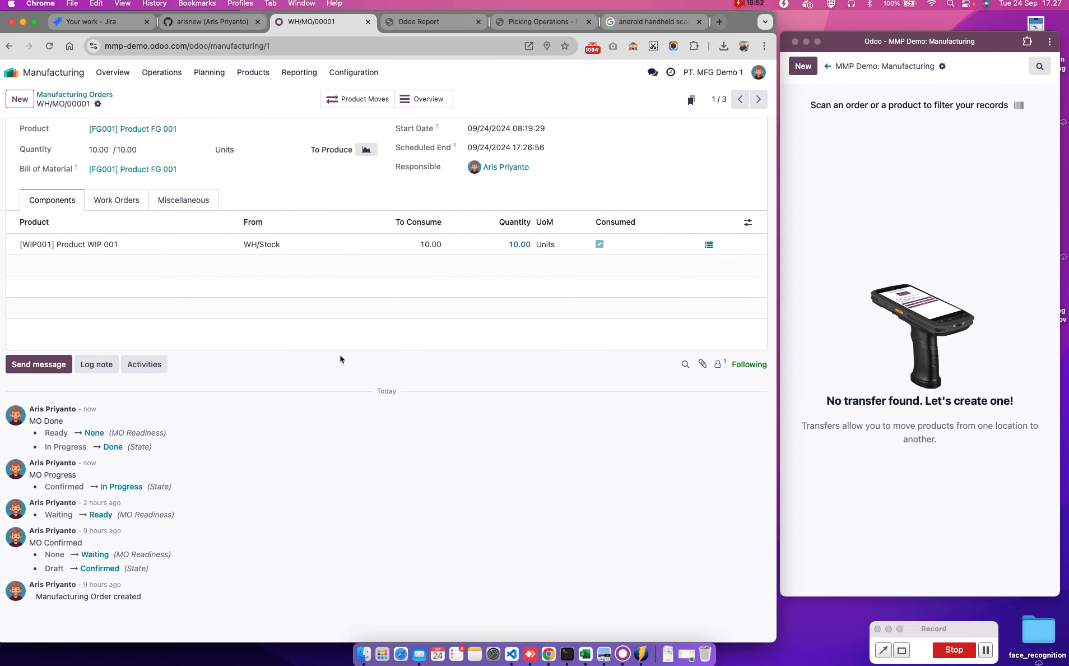
scroll(301, 375, "up", 2)
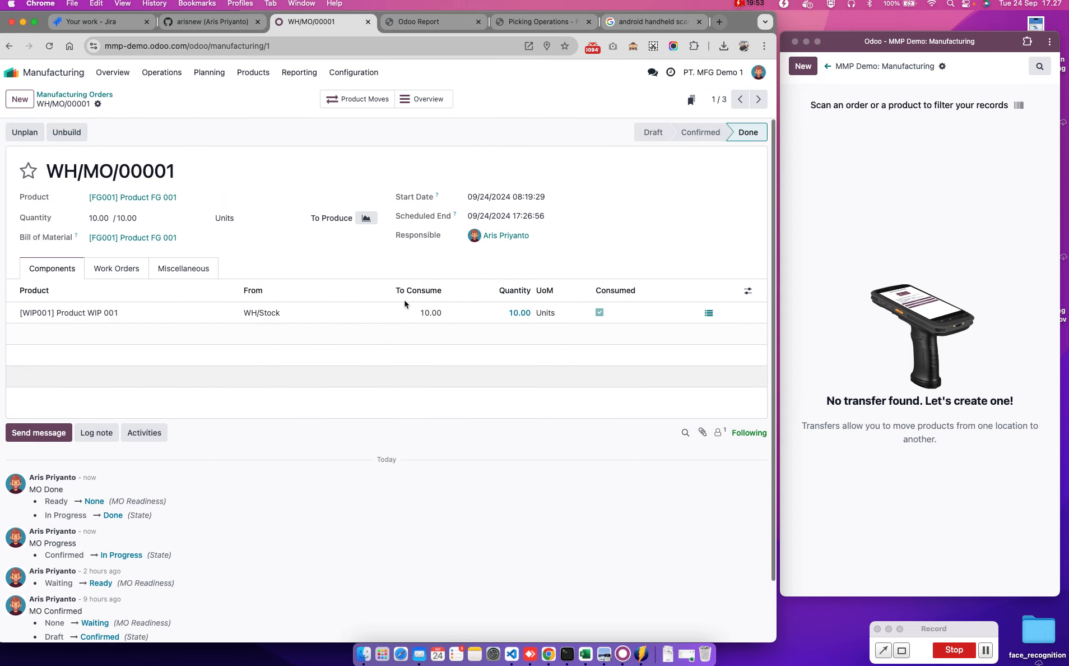
Switch back to the Odoo Barcode window and return from the manufacturing list to the Barcode Scanning home screen.
left_click(827, 66)
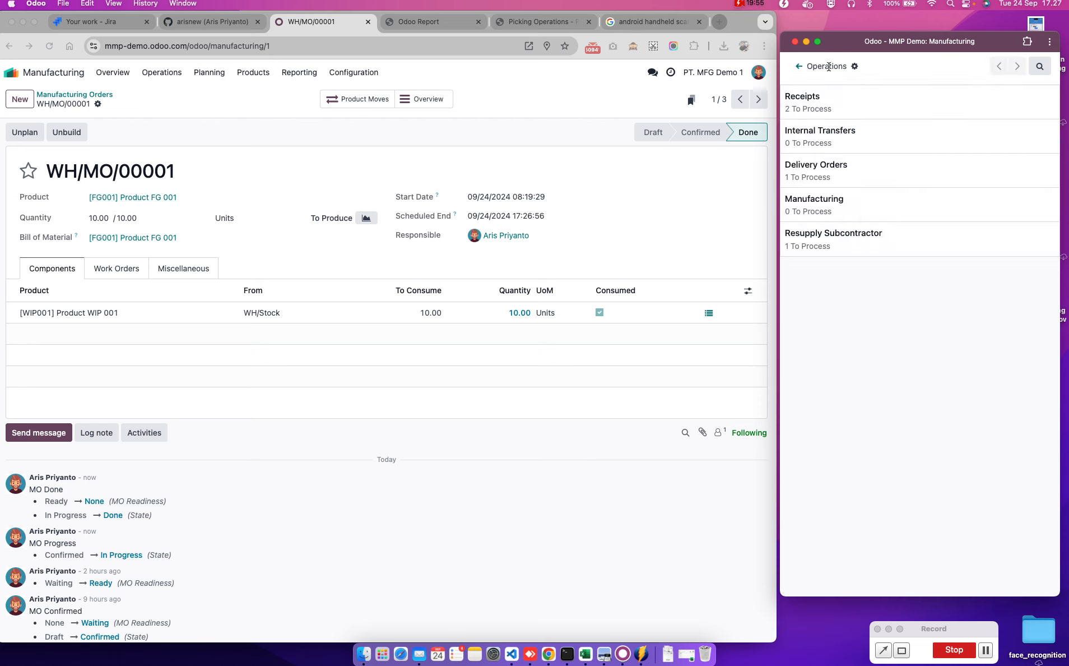
left_click(799, 66)
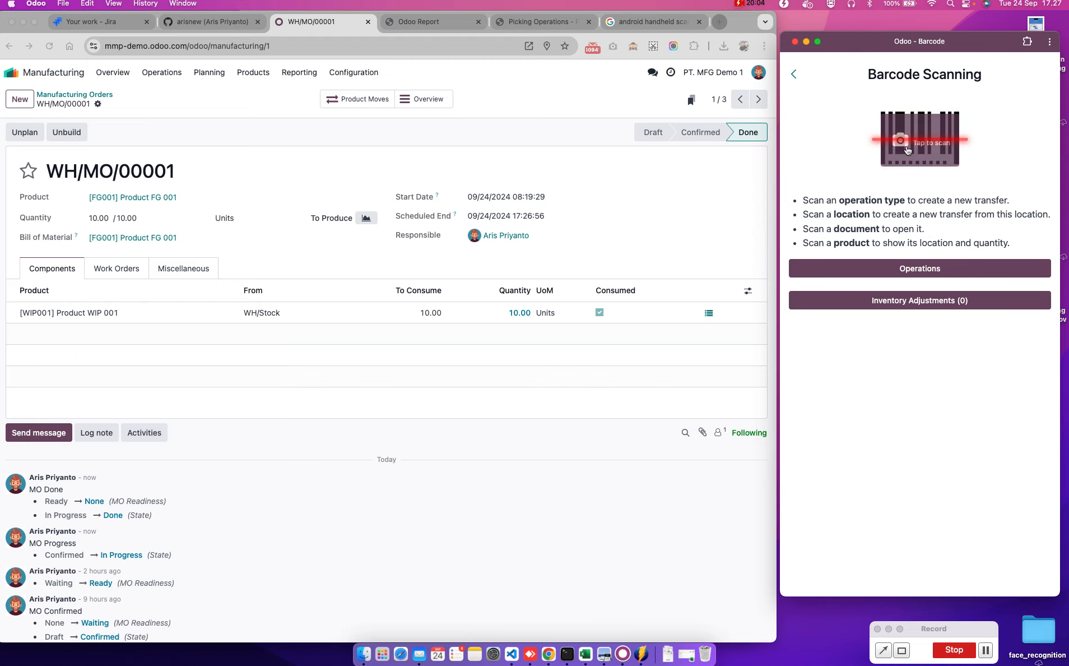
left_click_drag(919, 45, 921, 41)
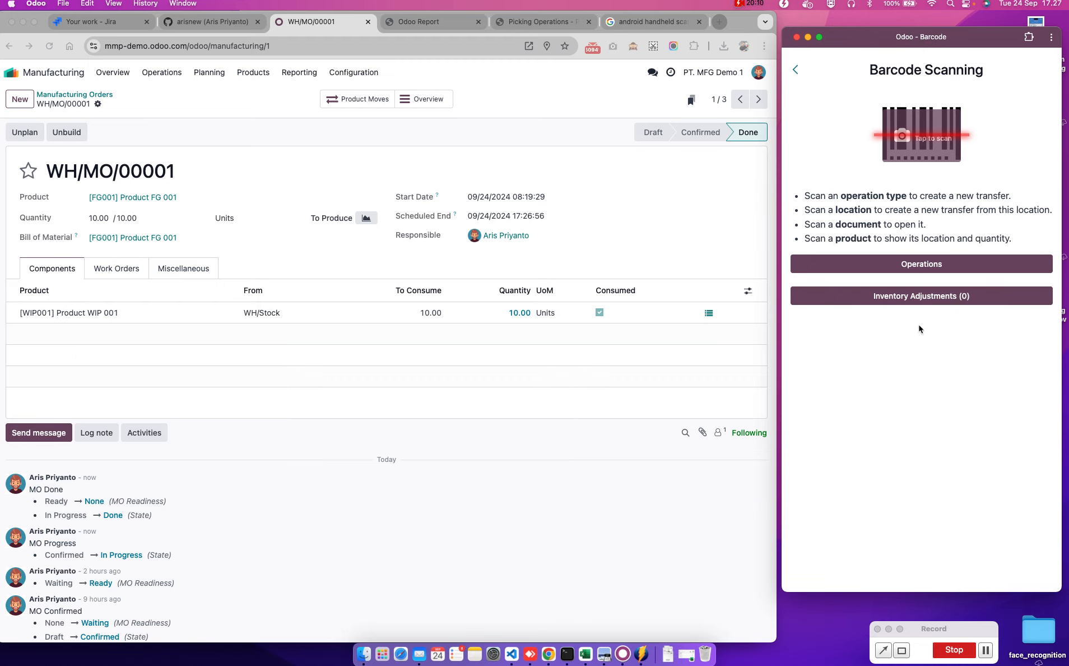
Open the manual barcode entry, choose scanning by camera, and allow the site to use the cameras.
left_click(921, 142)
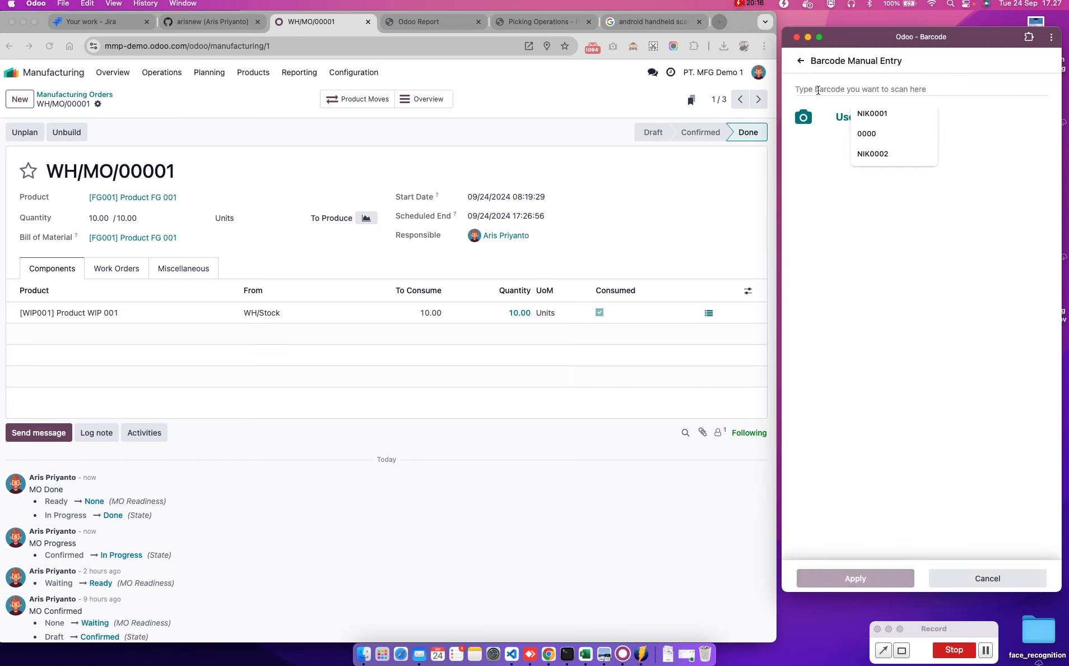
left_click(831, 235)
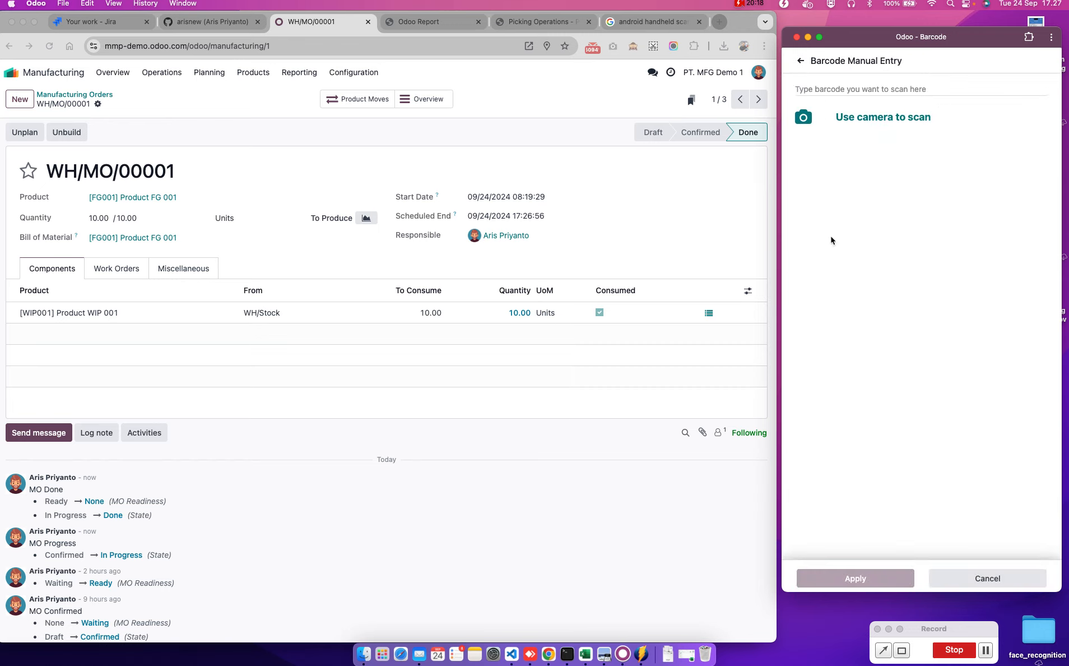
left_click(884, 120)
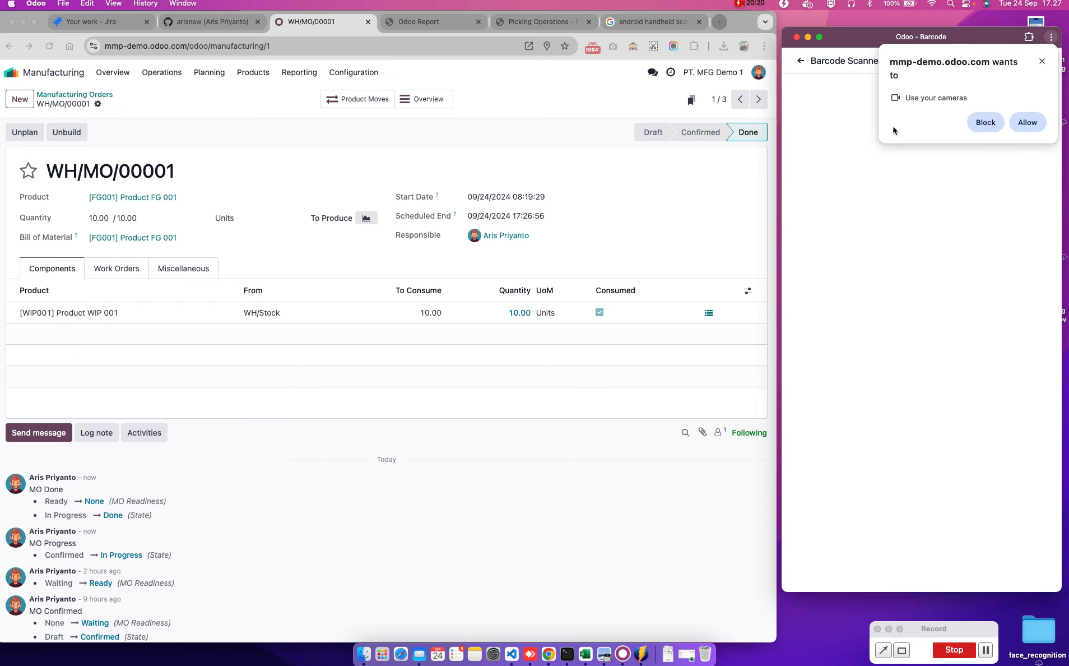
left_click(1026, 124)
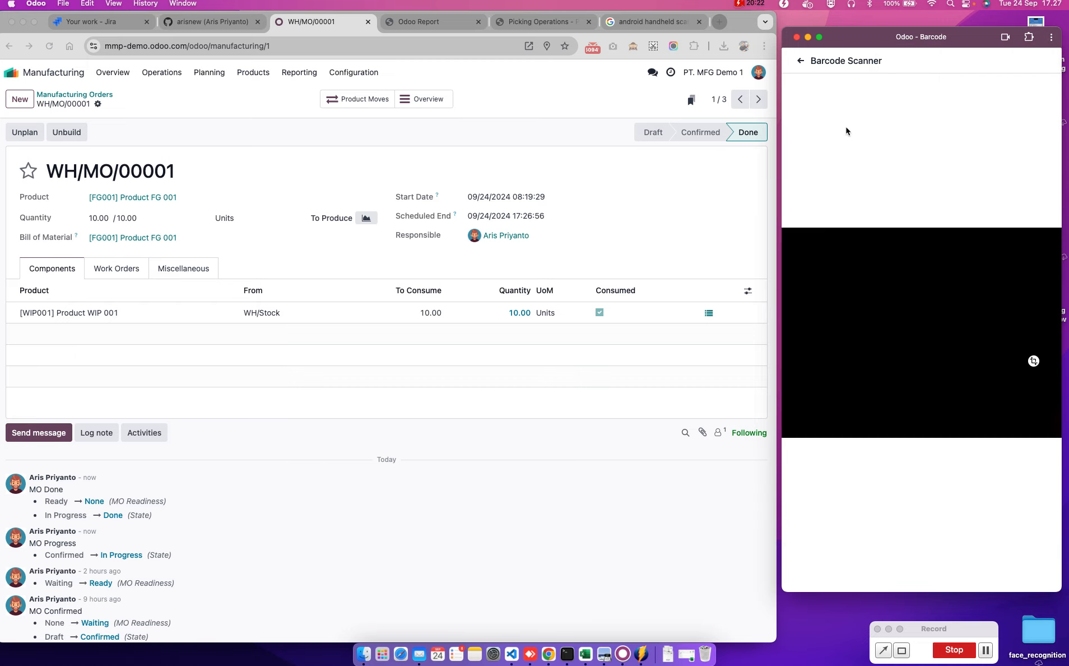
Leave the camera scanner and manual entry, and exit the Barcode app to the Odoo home screen.
left_click(801, 61)
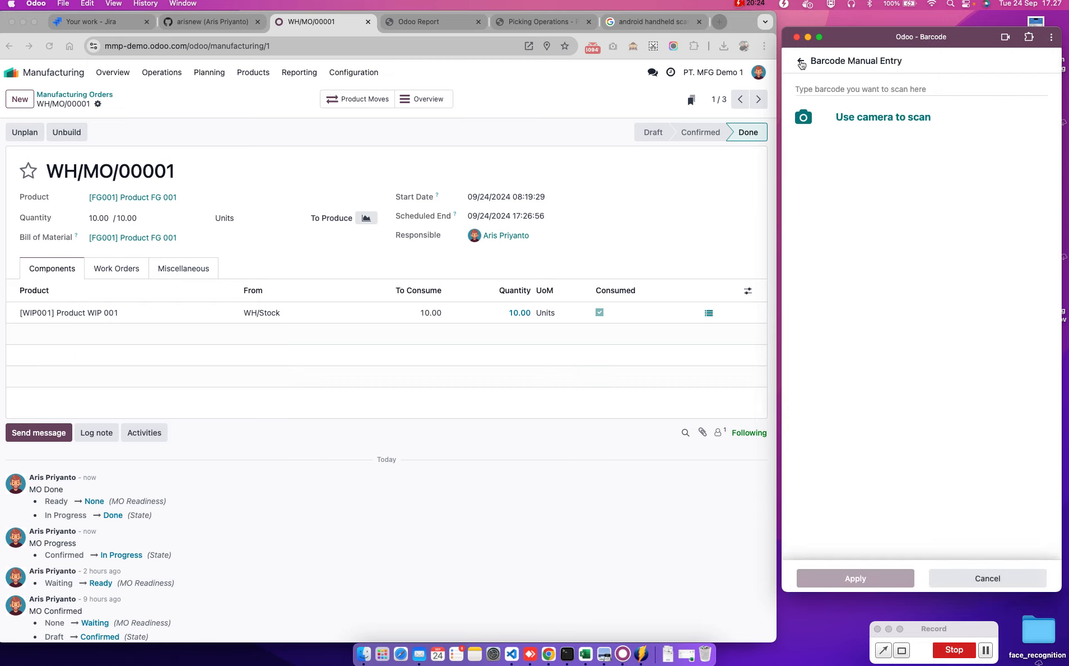
left_click(800, 61)
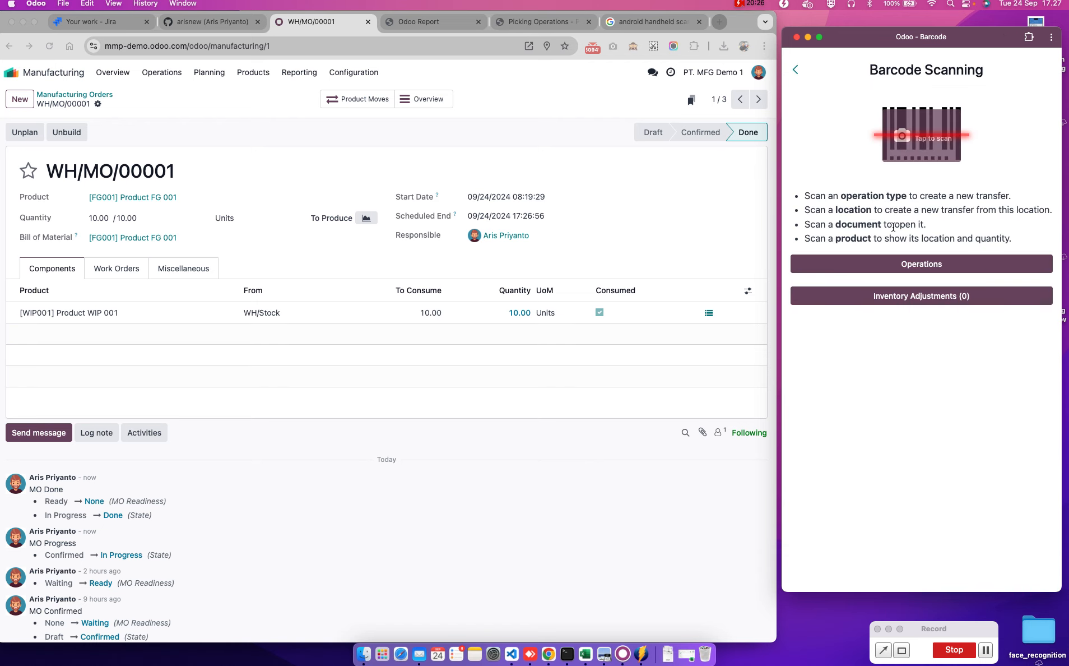
left_click(796, 70)
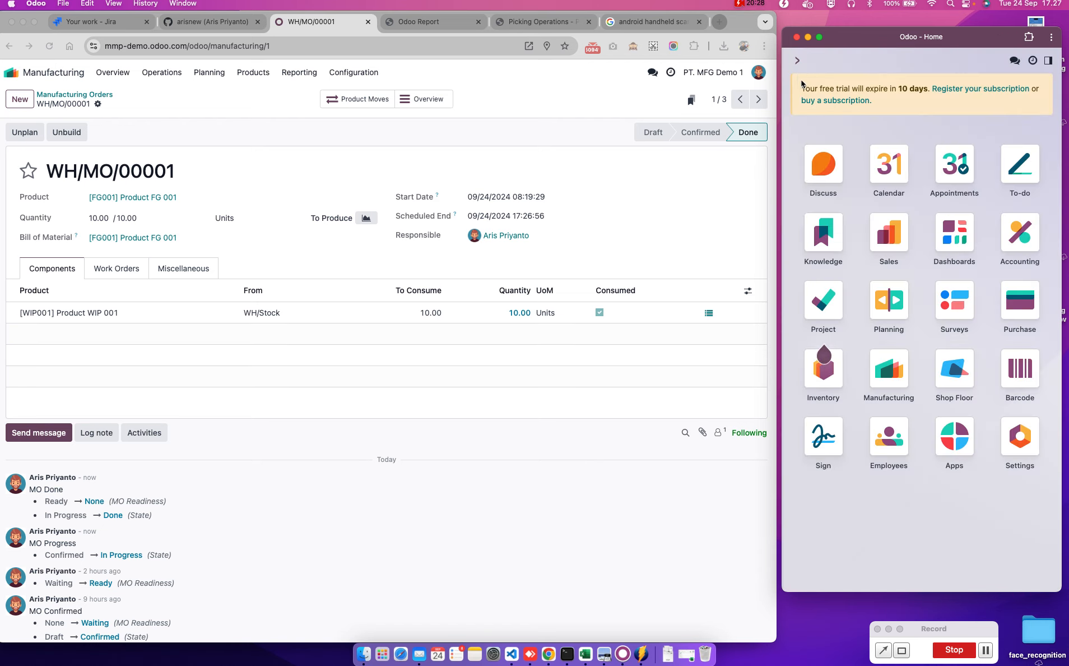